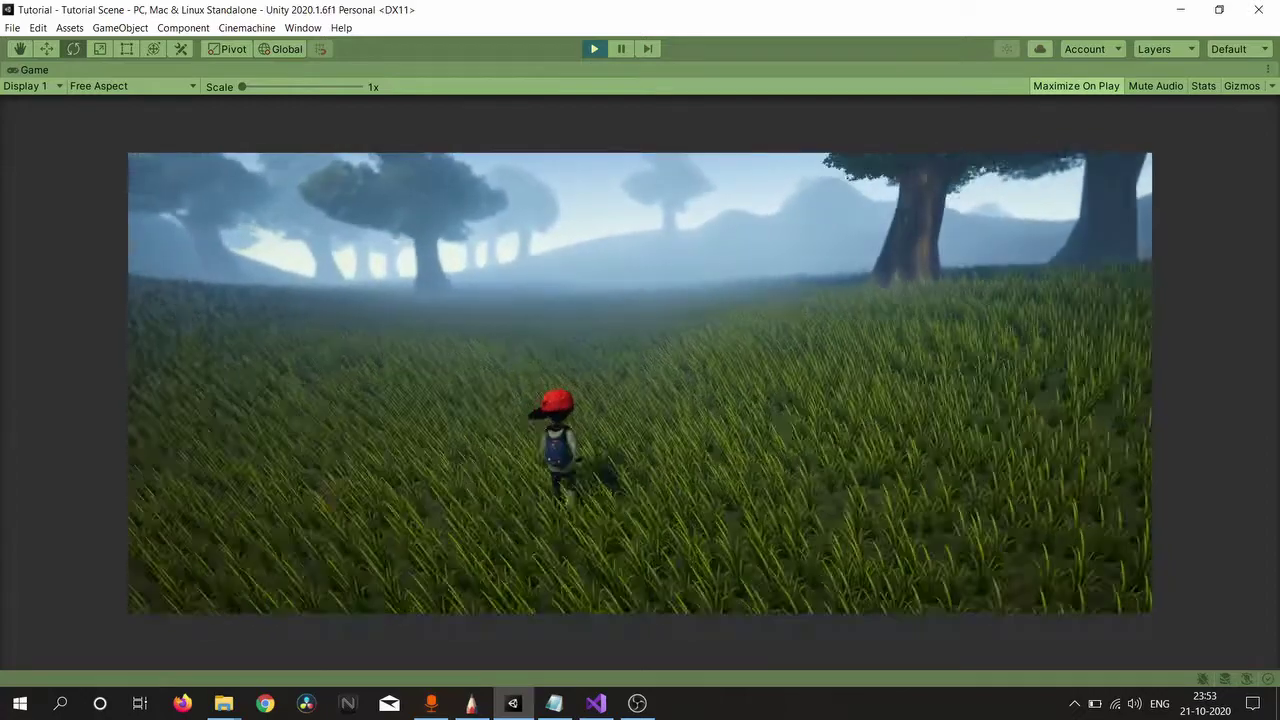
# Step: Play-test the character by jumping and running across the grassy terrain
pyautogui.press('space')
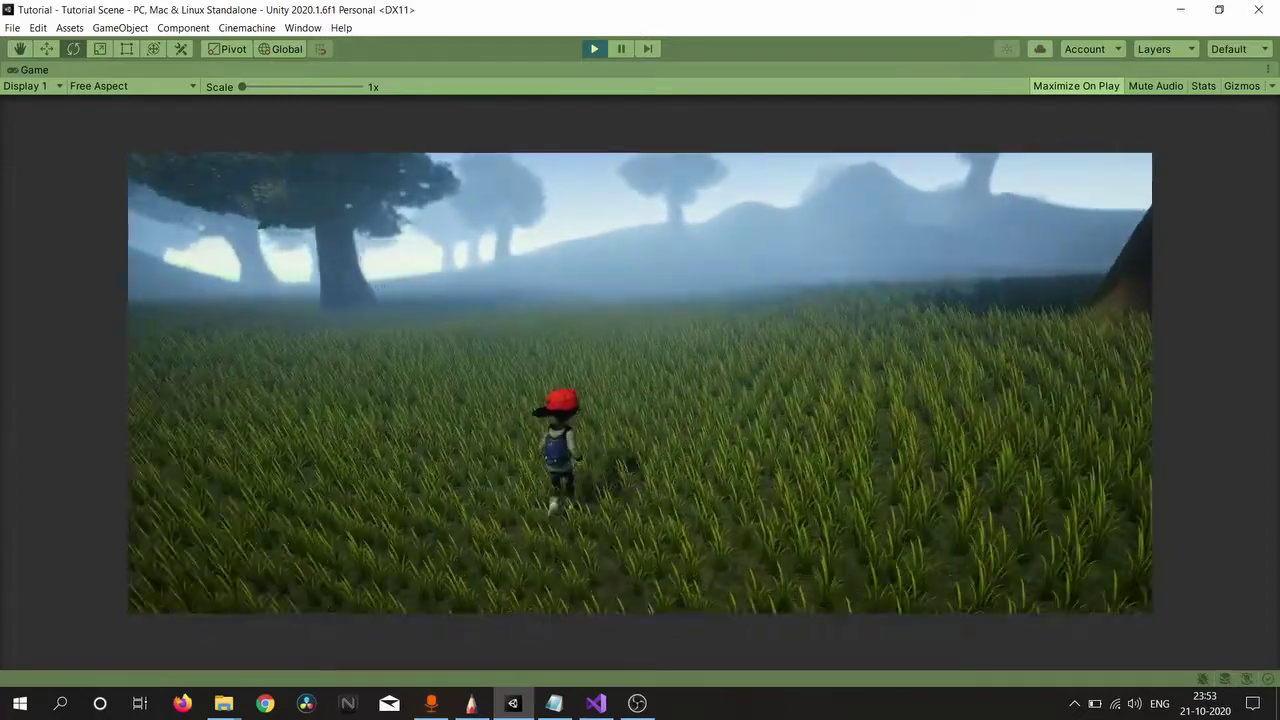
pyautogui.press('w')
pyautogui.press('w')
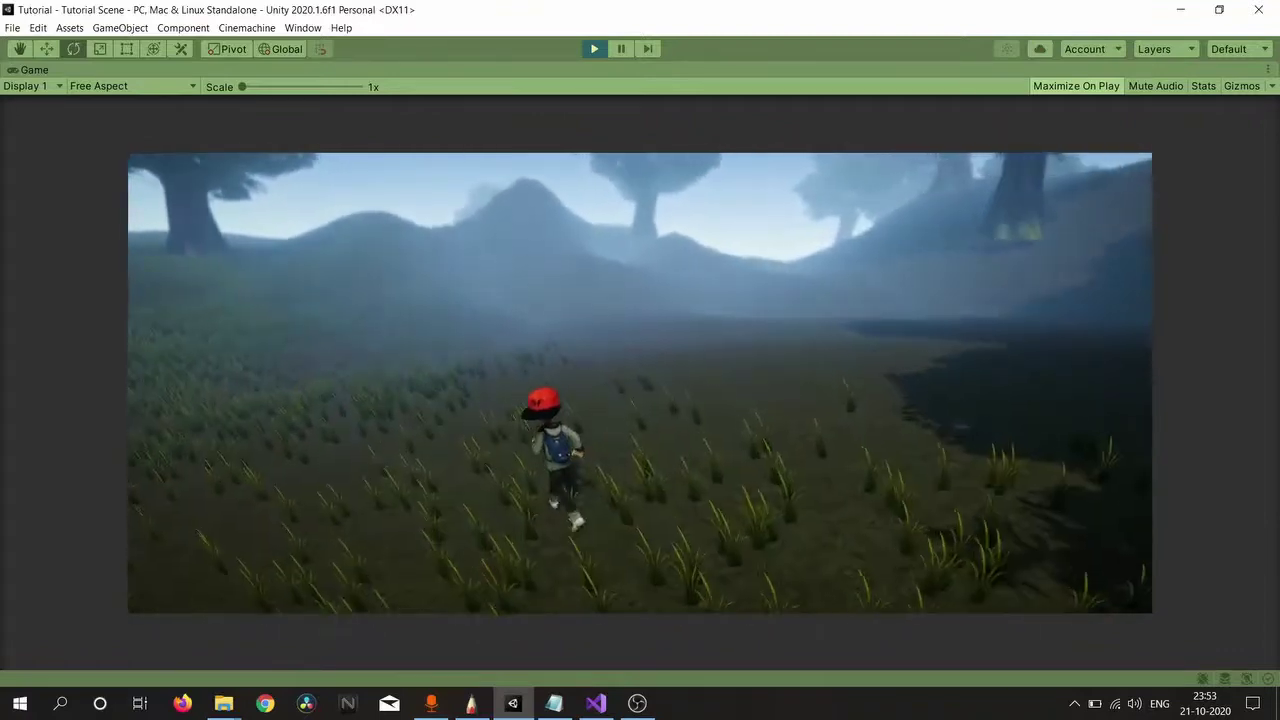
pyautogui.press('w')
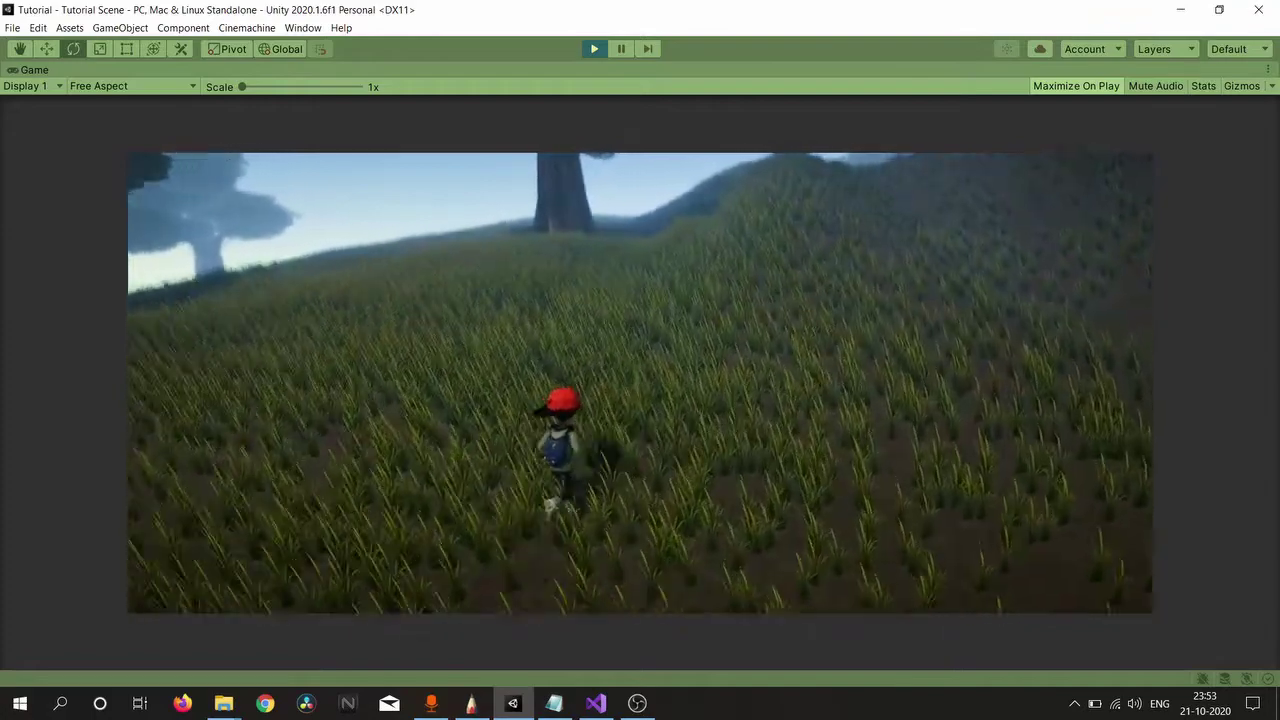
pyautogui.press('d')
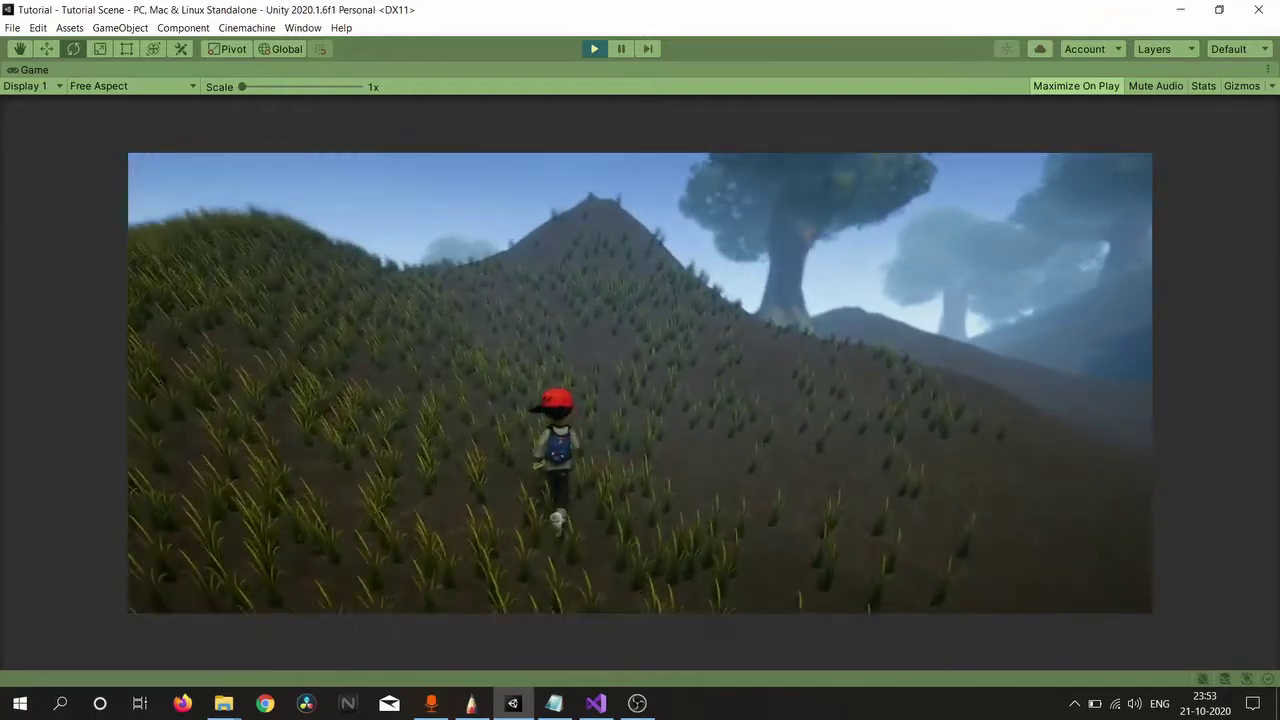
pyautogui.press('w')
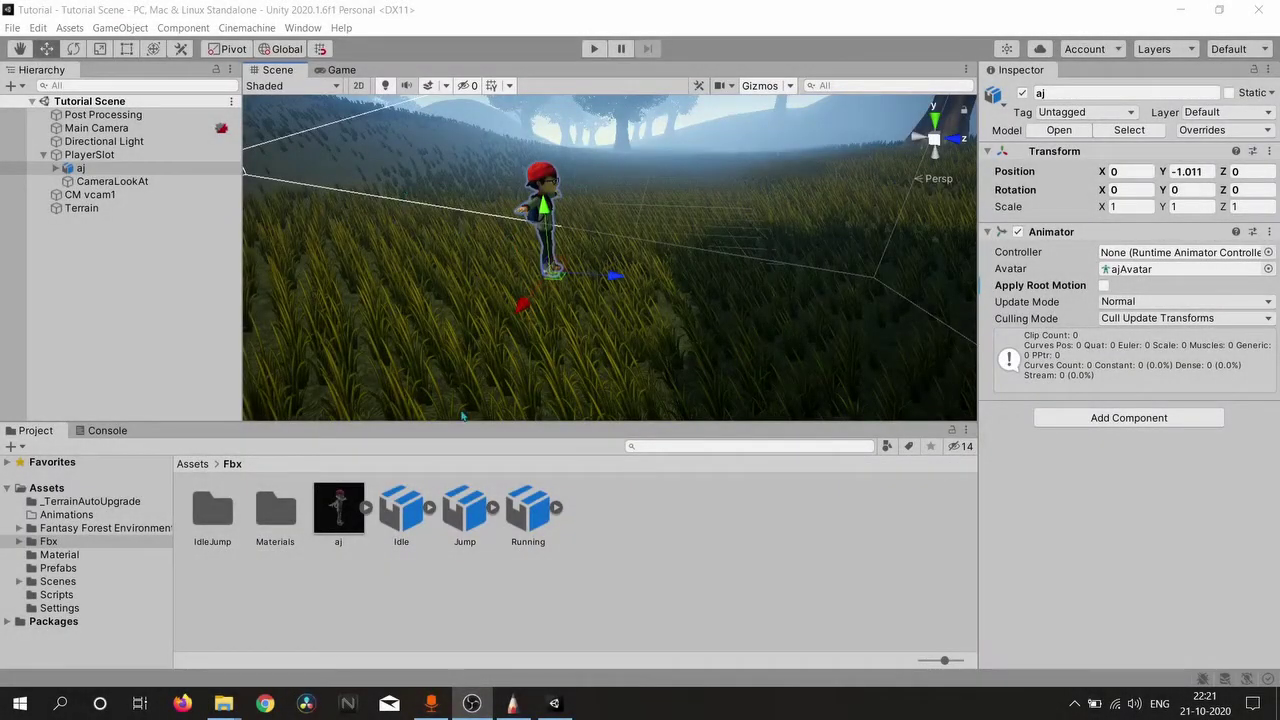
# Step: Examine the aj character model in the scene up close, from the front and from the side
pyautogui.moveTo(430, 355); pyautogui.dragTo(526, 297, button='right')
pyautogui.press('d')
pyautogui.moveTo(690, 274); pyautogui.dragTo(627, 282, button='right')
pyautogui.moveTo(627, 282); pyautogui.dragTo(568, 267, button='middle')
pyautogui.moveTo(567, 268); pyautogui.dragTo(608, 273, button='right')
pyautogui.scroll(-3, 633, 278)
pyautogui.scroll(5, 608, 274)
pyautogui.moveTo(684, 289); pyautogui.dragTo(672, 258, button='right')
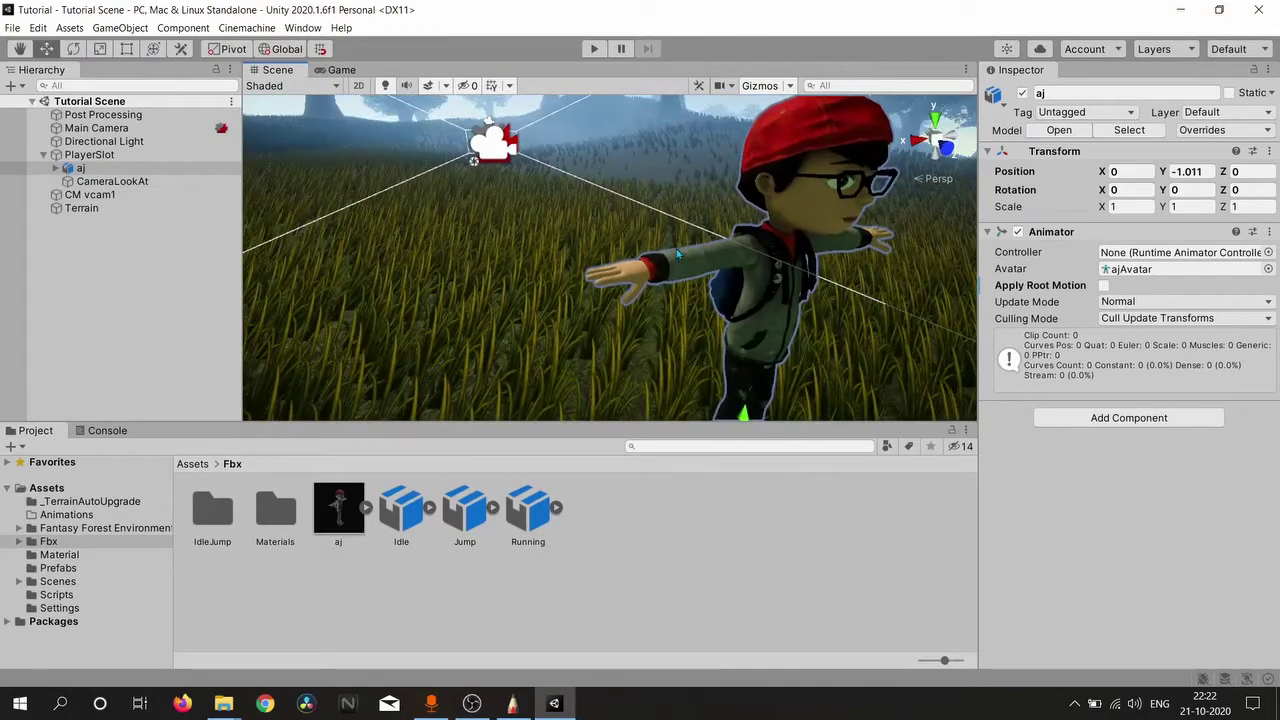
pyautogui.moveTo(672, 258); pyautogui.dragTo(645, 249, button='middle')
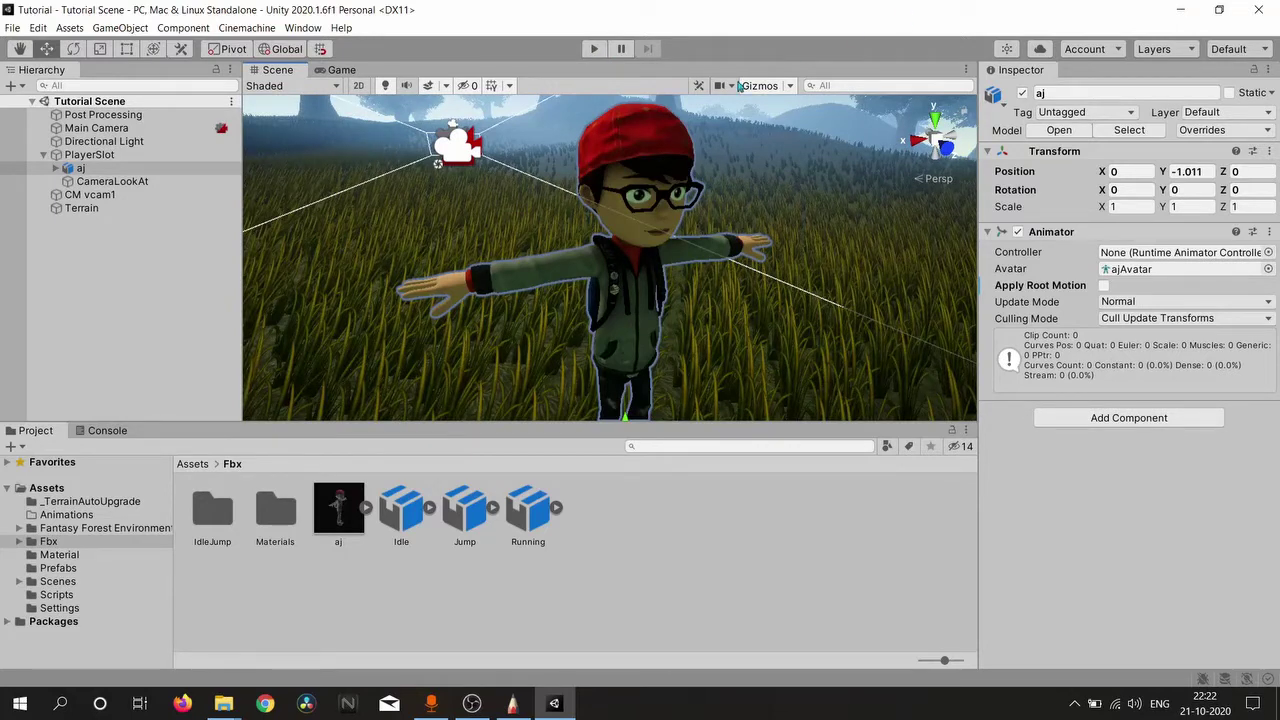
pyautogui.keyDown('alt'); pyautogui.moveTo(648, 271); pyautogui.dragTo(700, 262); pyautogui.keyUp('alt')
pyautogui.moveTo(700, 262); pyautogui.dragTo(668, 258, button='middle')
pyautogui.scroll(-5, 665, 260)
pyautogui.keyDown('alt'); pyautogui.moveTo(600, 254); pyautogui.dragTo(740, 234); pyautogui.keyUp('alt')
pyautogui.moveTo(740, 234); pyautogui.dragTo(754, 232, button='middle')
pyautogui.keyDown('alt'); pyautogui.moveTo(754, 231); pyautogui.dragTo(698, 260); pyautogui.keyUp('alt')
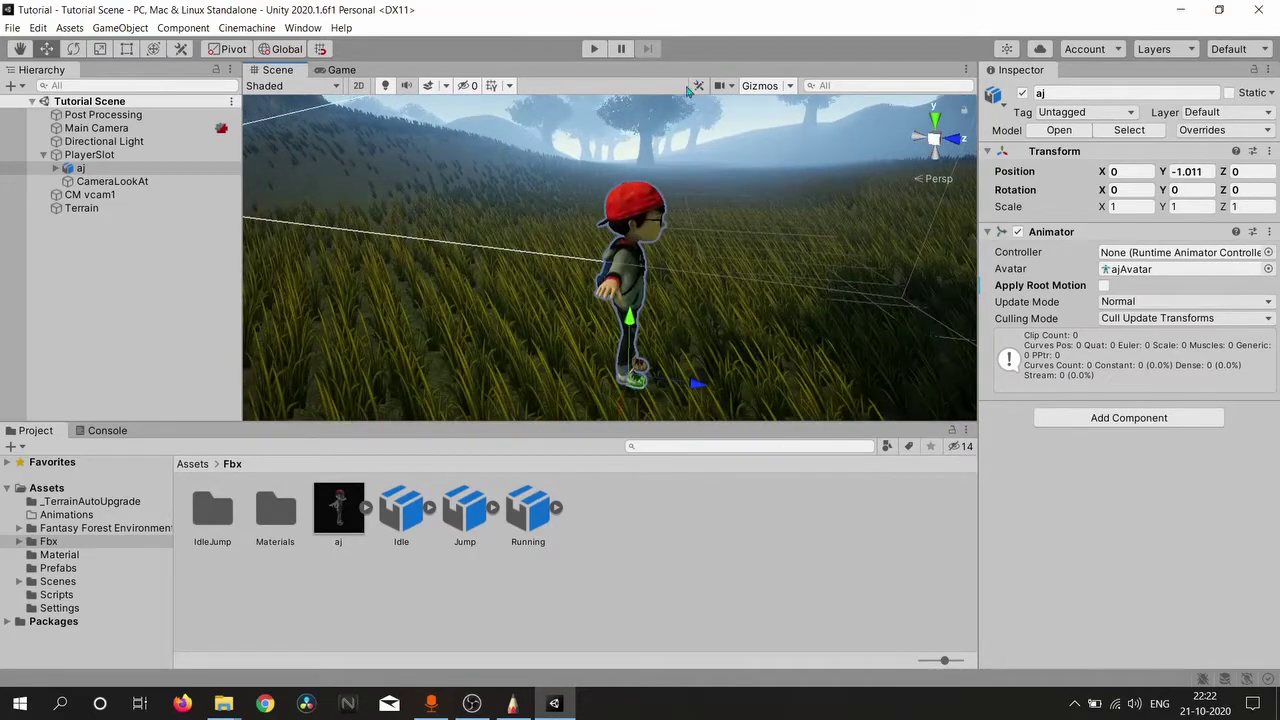
pyautogui.hotkey('ctrl', 'p')
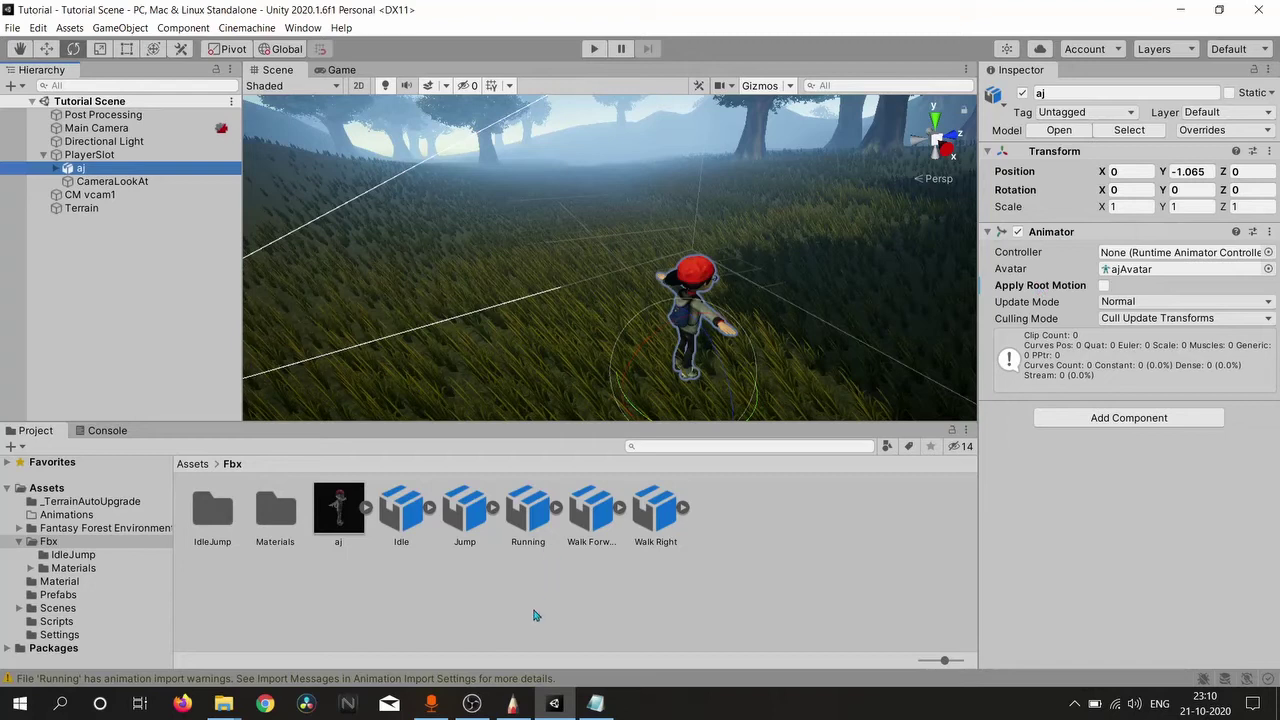
# Step: Create a C# script named AnimationProgress in the Scripts folder and select it
pyautogui.click(203, 465)
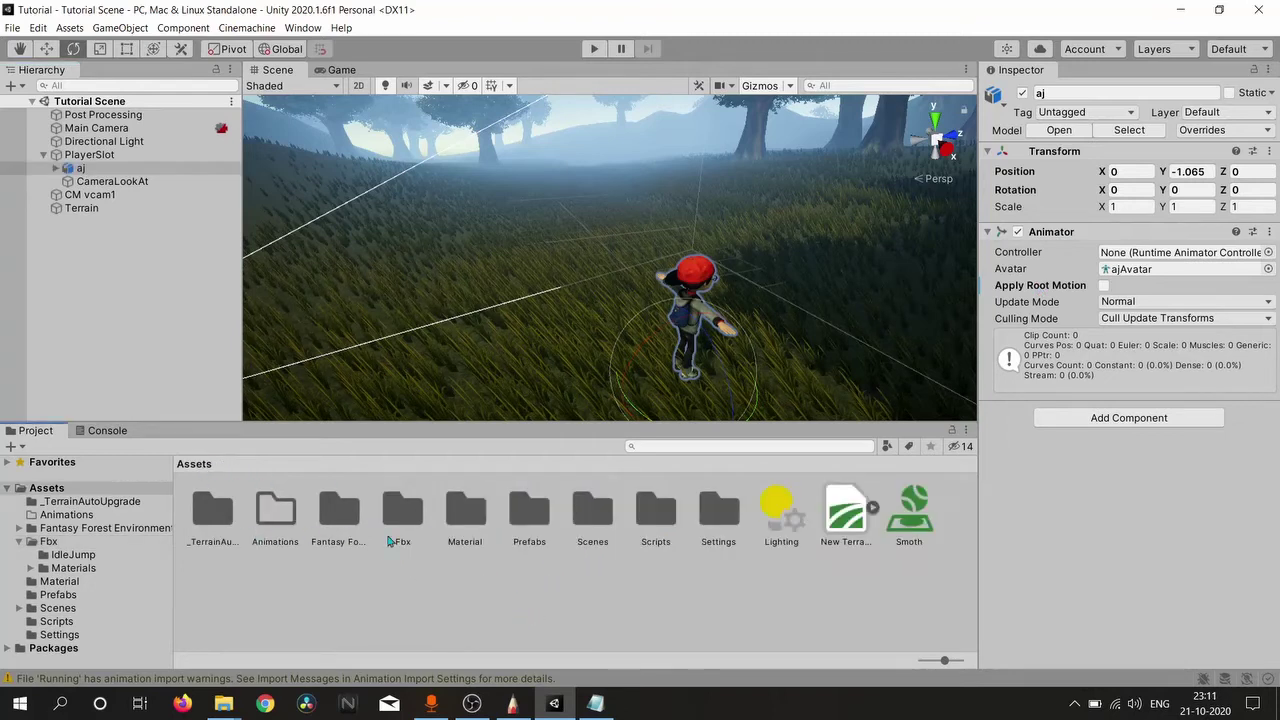
pyautogui.click(605, 520)
pyautogui.doubleClick(655, 510)
pyautogui.rightClick(437, 571)
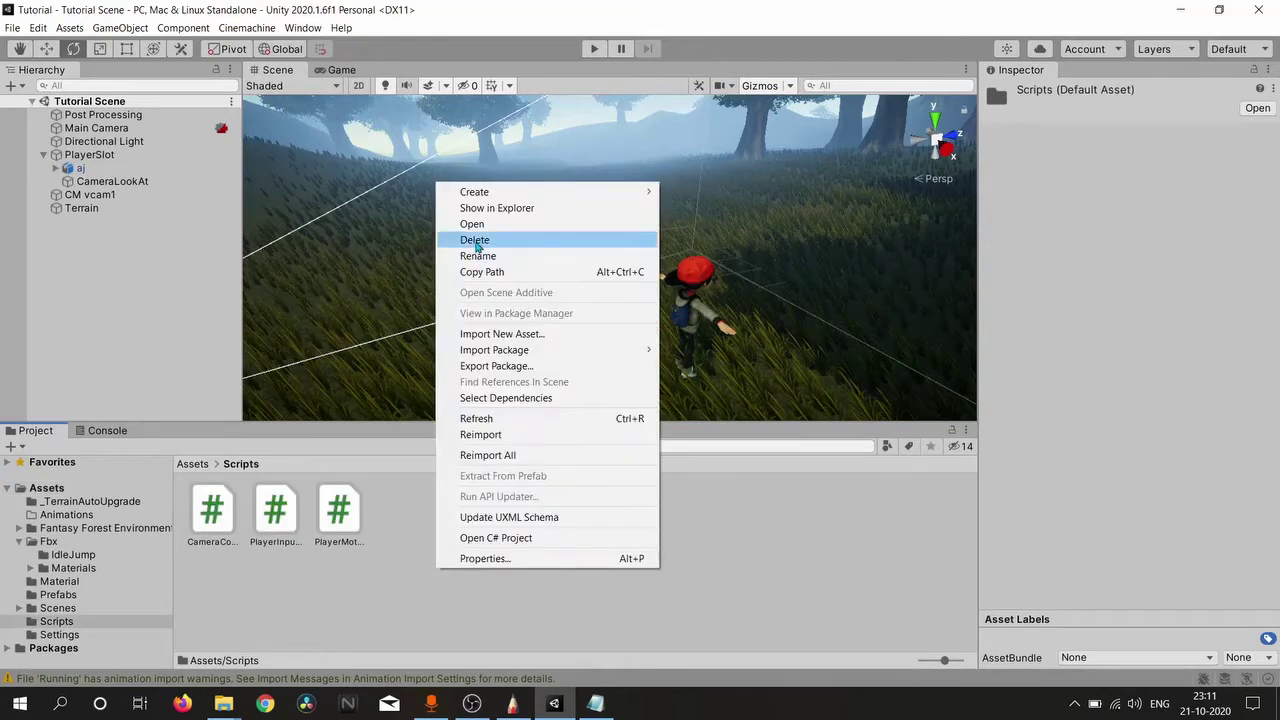
pyautogui.moveTo(494, 194)
pyautogui.click(730, 94)
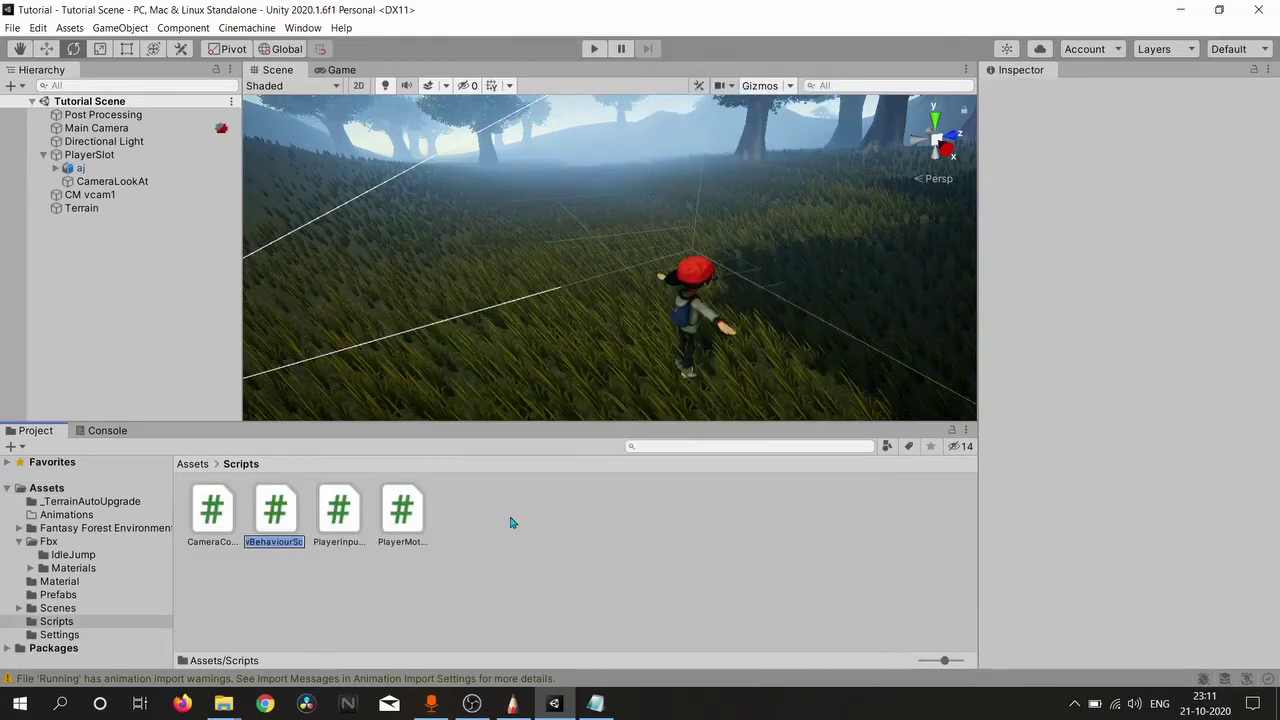
pyautogui.write('A')
pyautogui.write('nimation')
pyautogui.write('Progr')
pyautogui.write('ess')
pyautogui.press('Return')
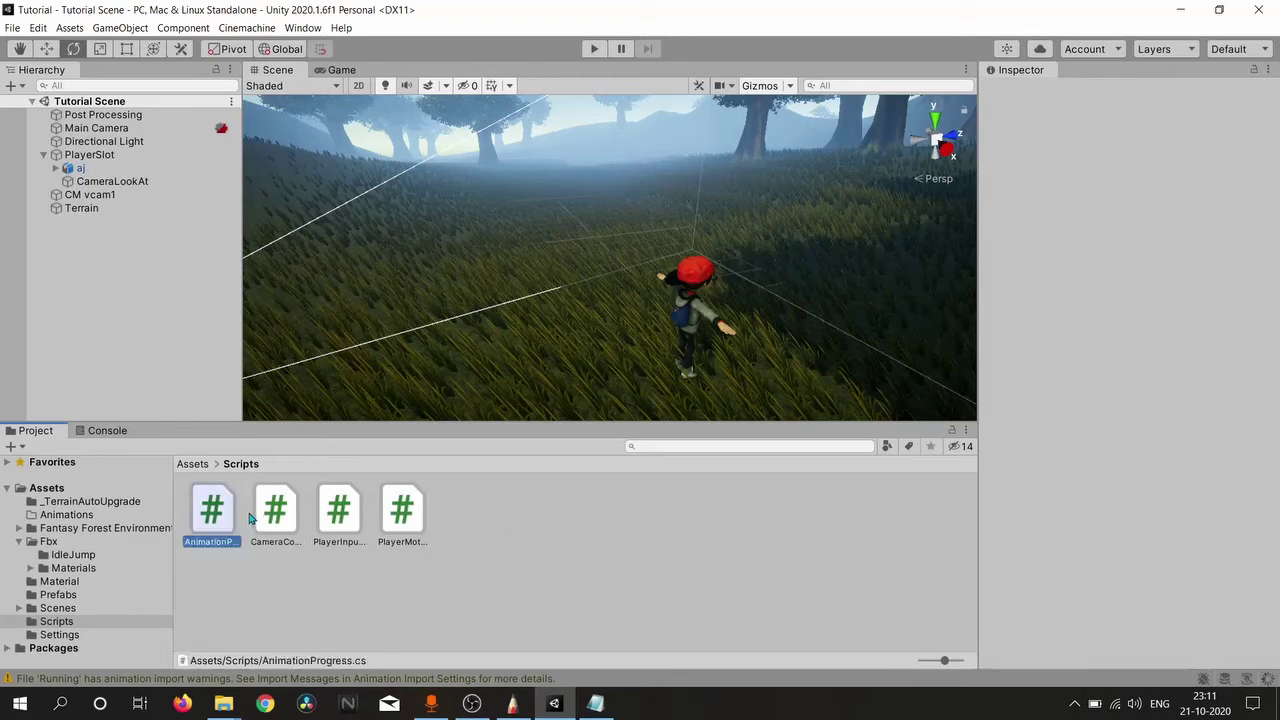
pyautogui.click(193, 533)
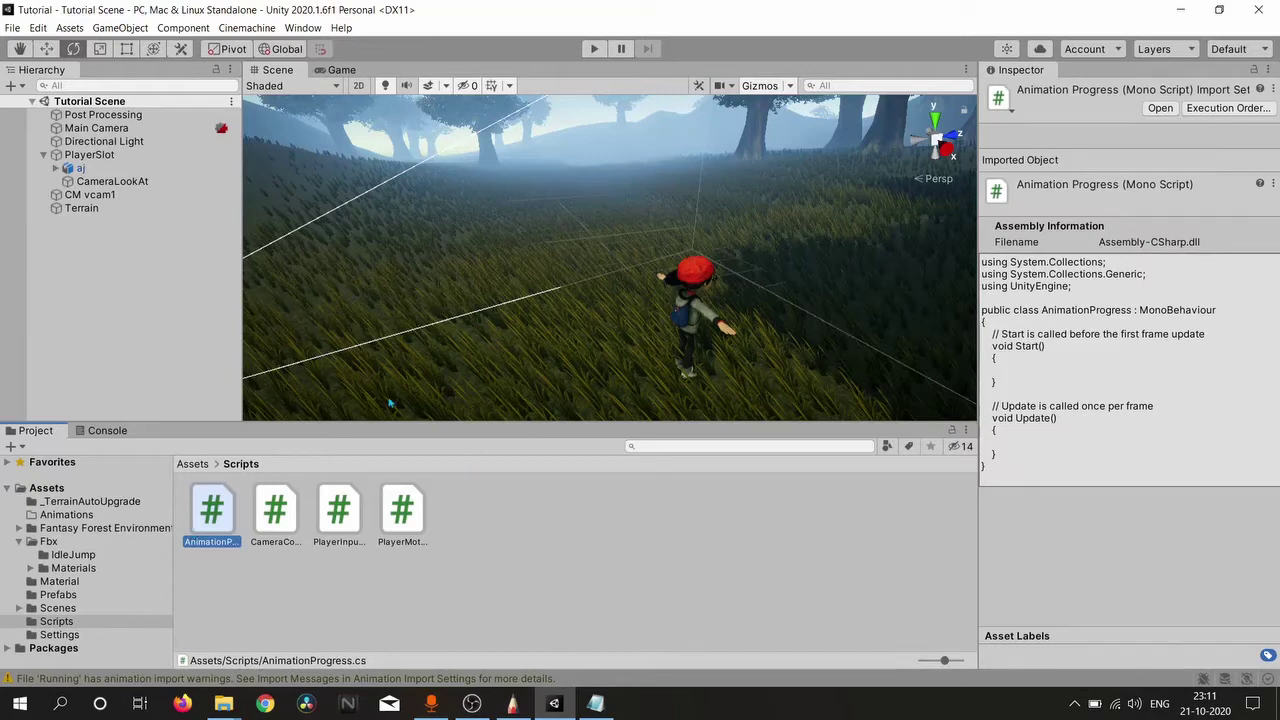
# Step: Create an Animator Controller named Player Anim Controller in the Animations folder
pyautogui.click(86, 517)
pyautogui.rightClick(308, 518)
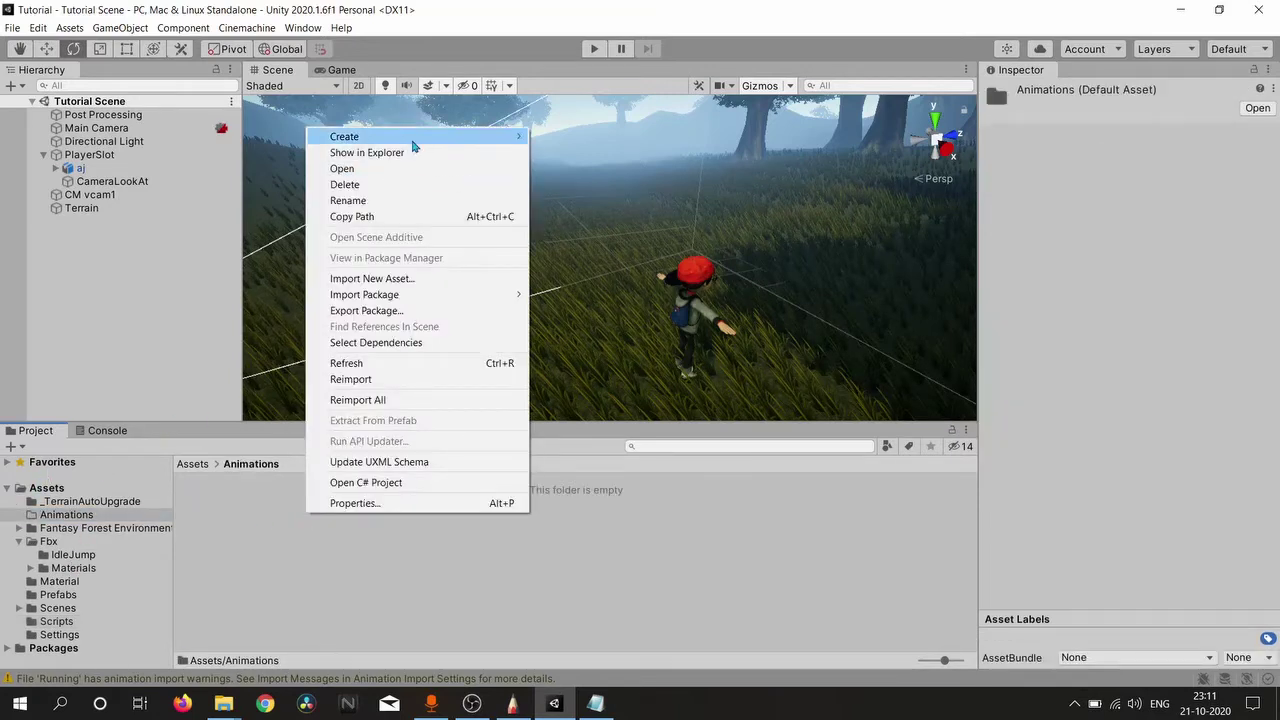
pyautogui.moveTo(413, 147)
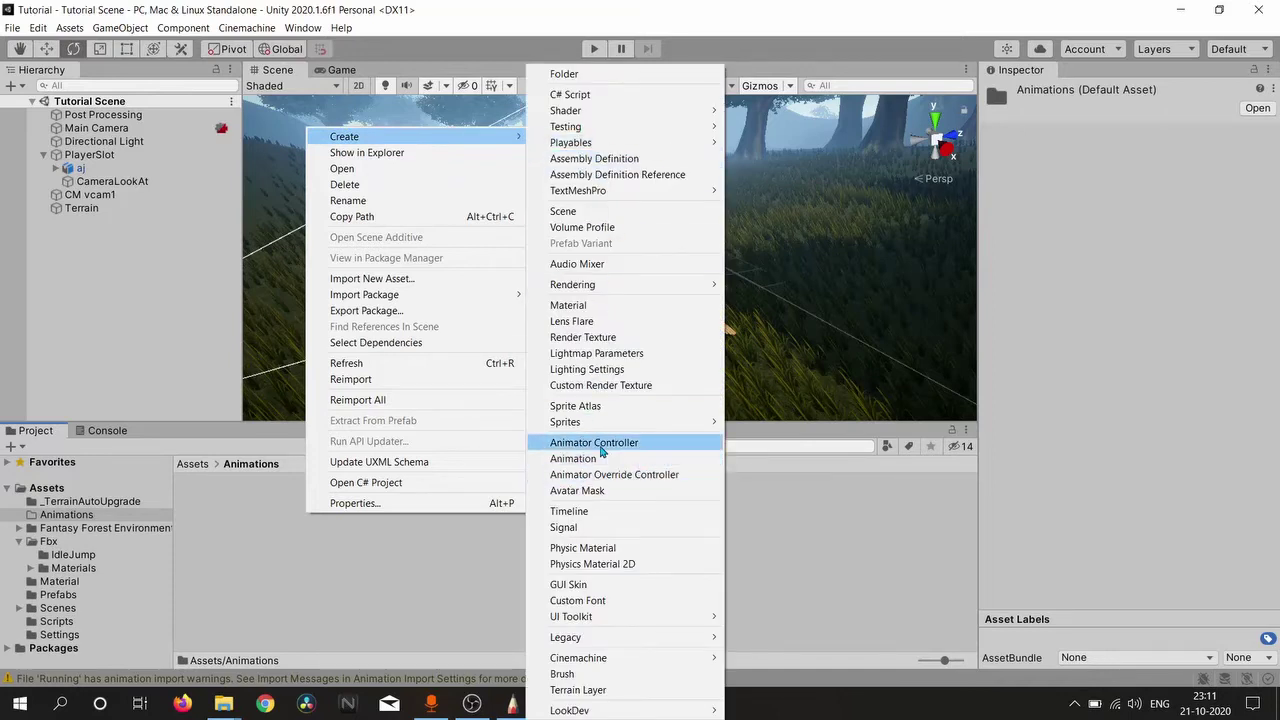
pyautogui.click(600, 444)
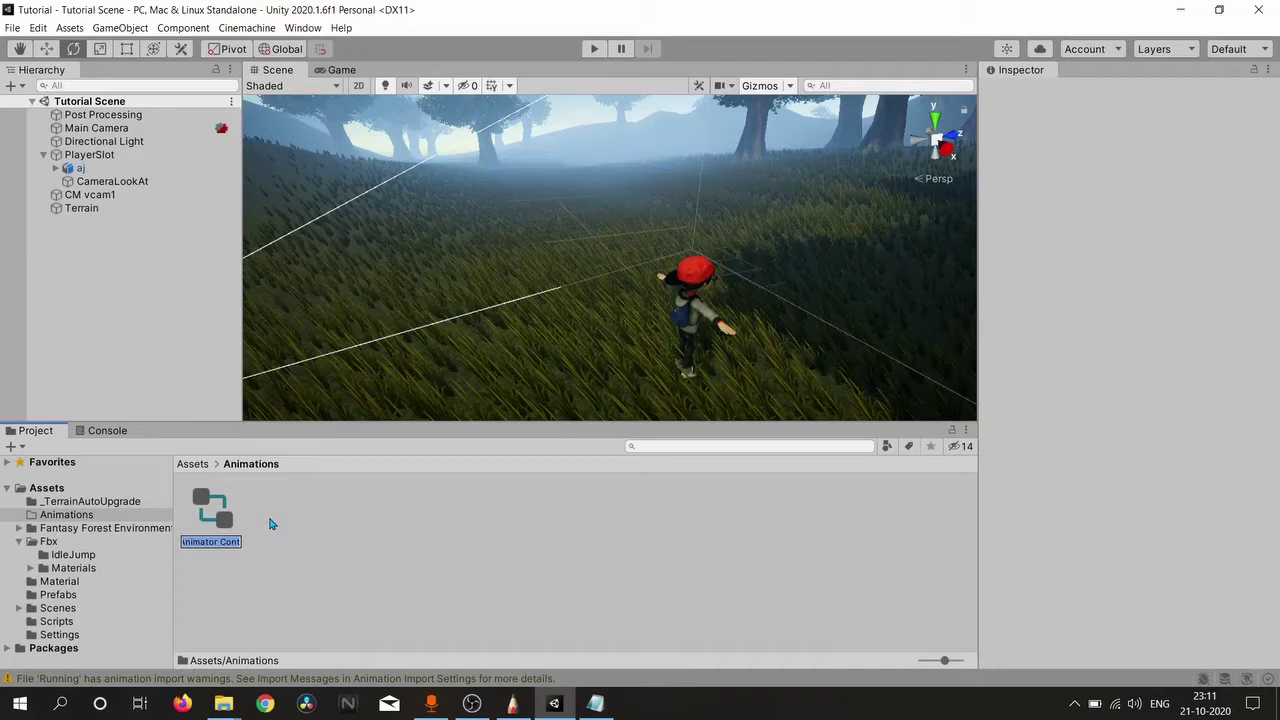
pyautogui.write('Player')
pyautogui.write(' Anim')
pyautogui.write(' Con')
pyautogui.write('troller')
pyautogui.press('Return')
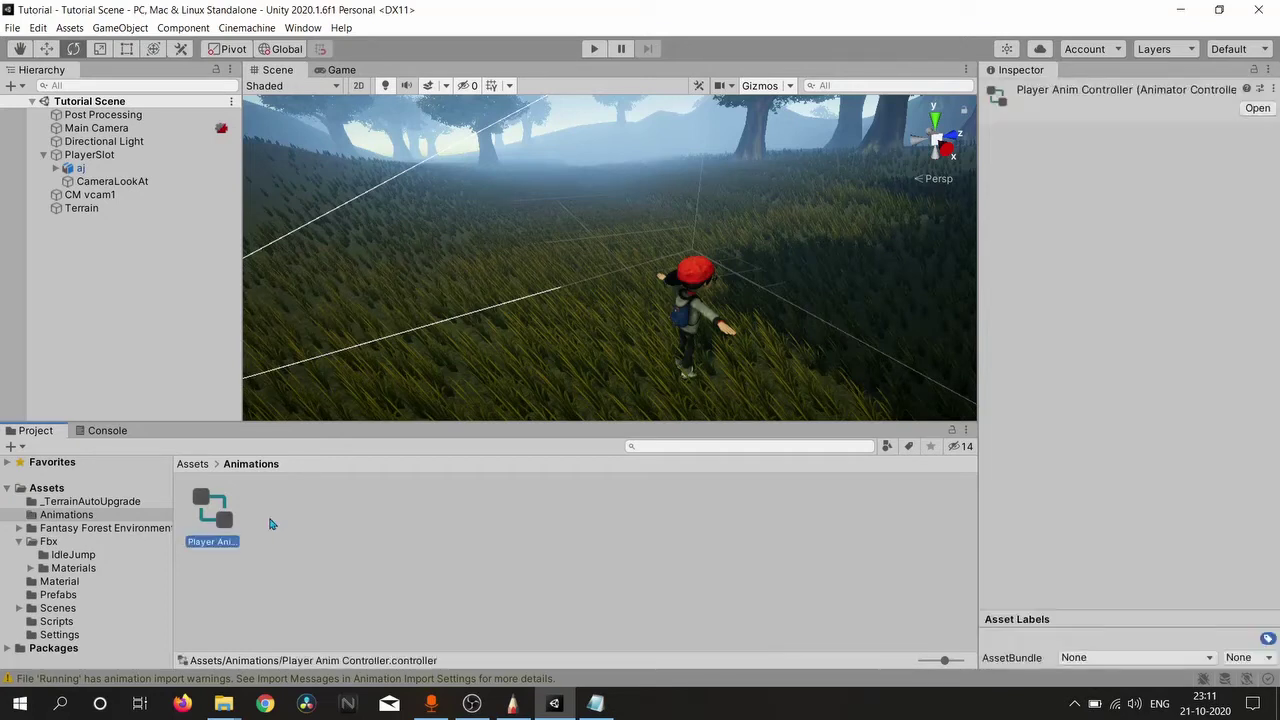
# Step: Open the Player Anim Controller for editing and add a Bool parameter named isGrounded
pyautogui.doubleClick(214, 517)
pyautogui.click(744, 265)
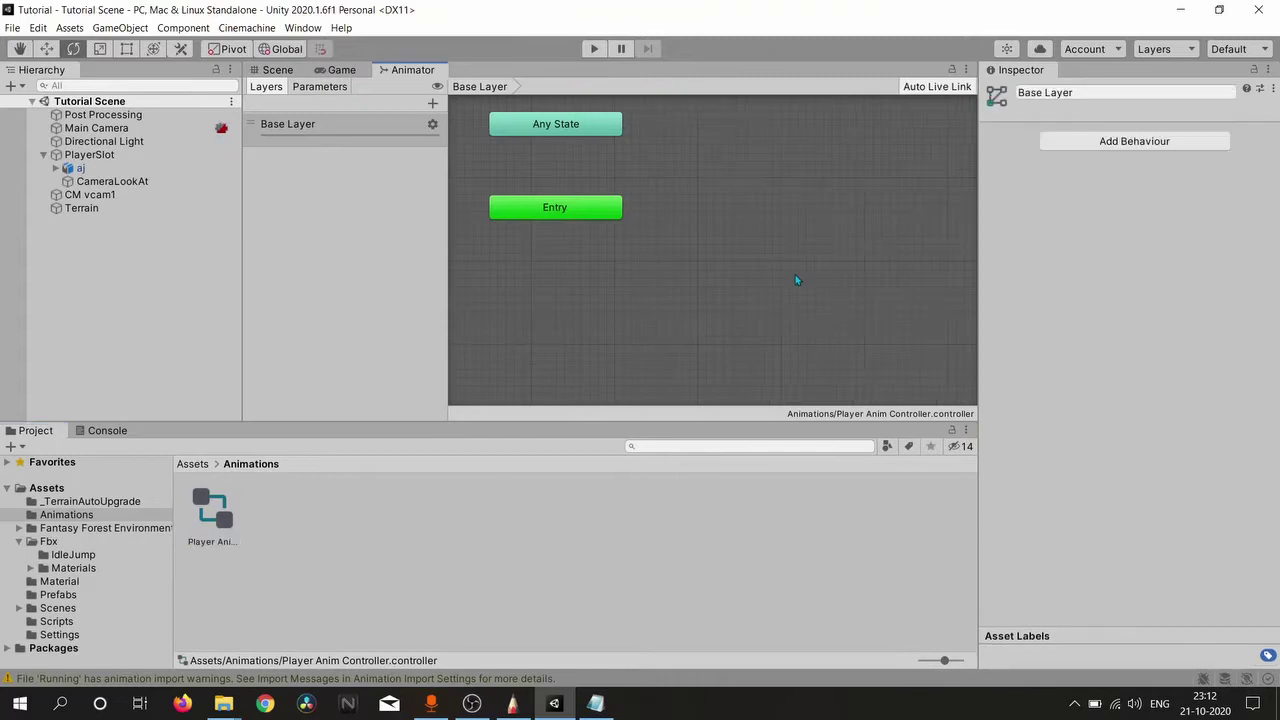
pyautogui.click(318, 88)
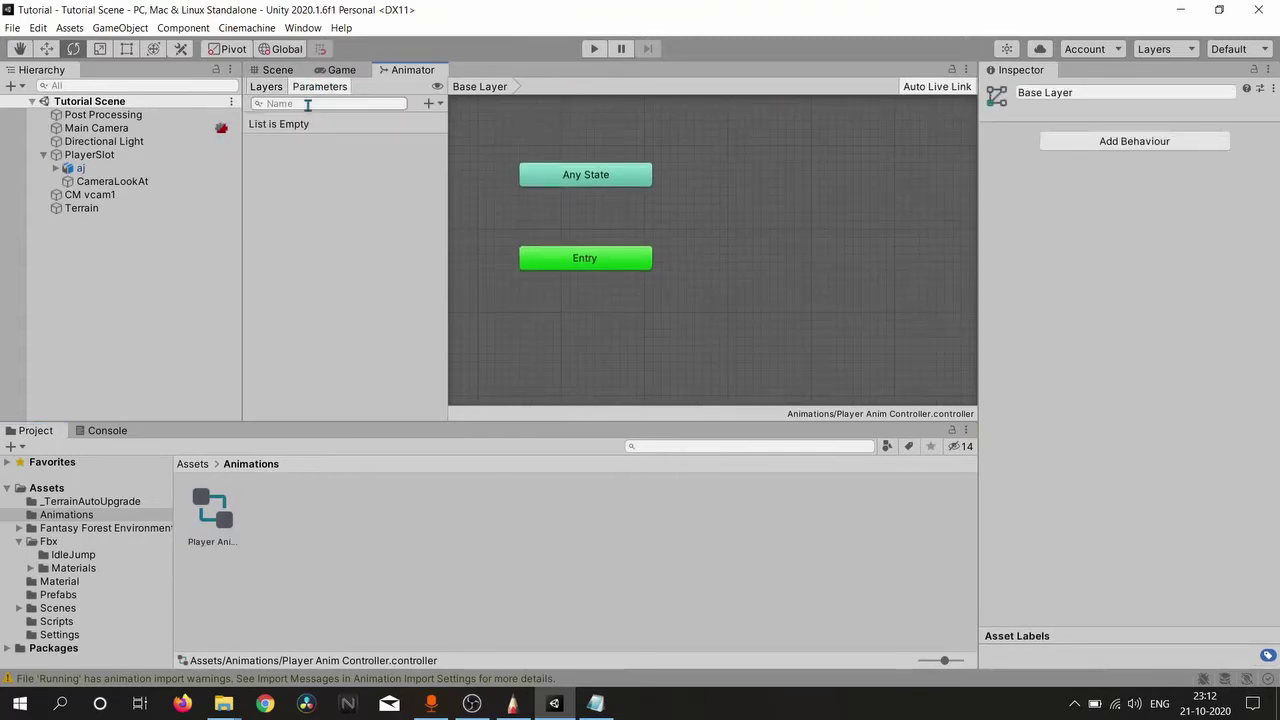
pyautogui.click(430, 104)
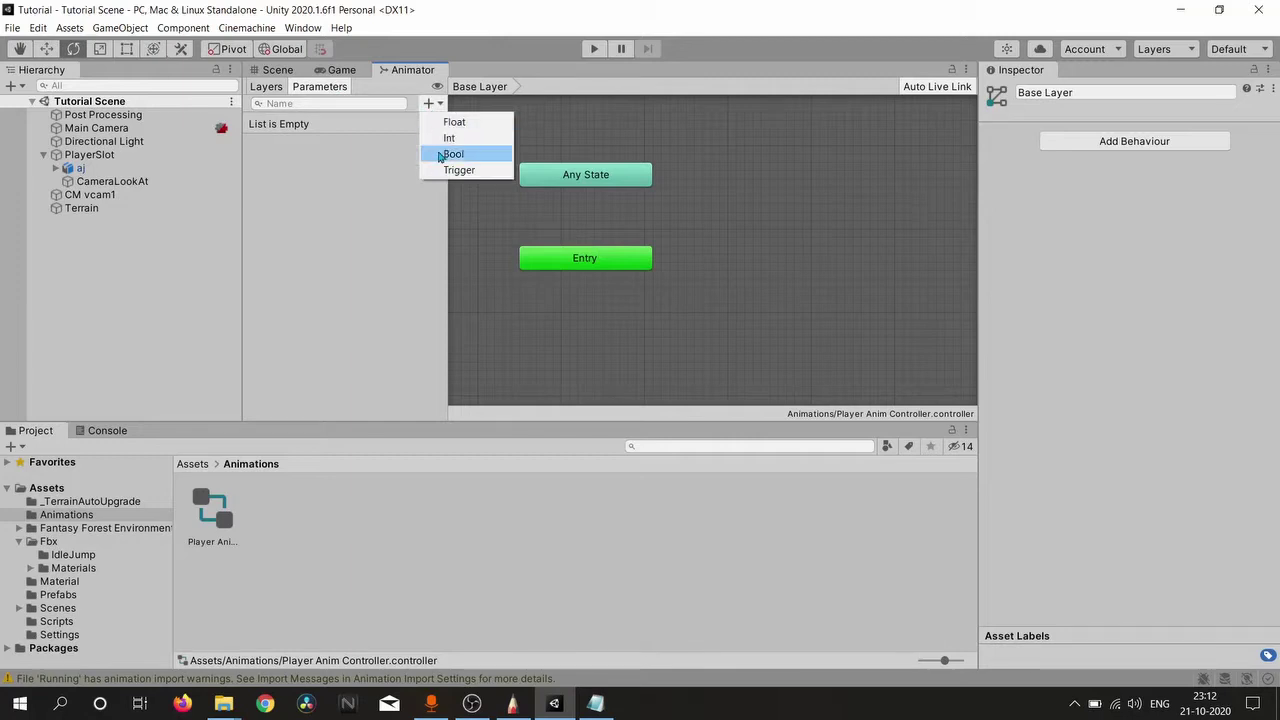
pyautogui.click(440, 155)
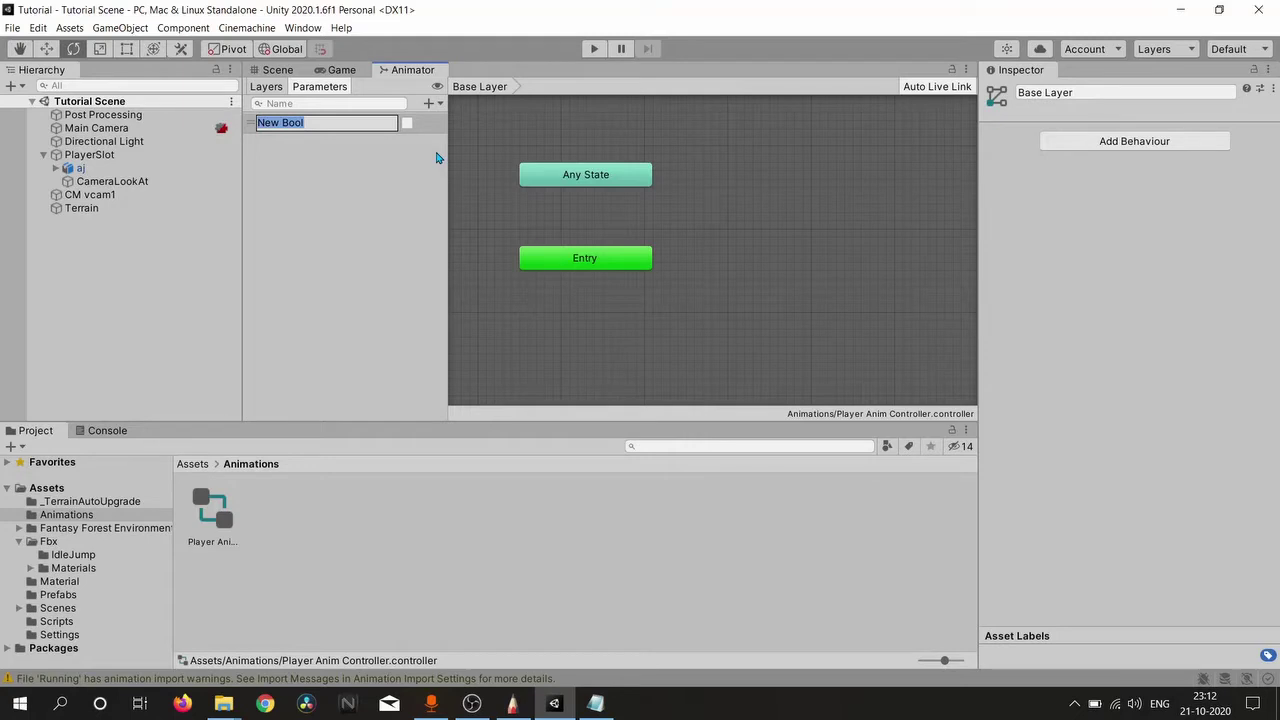
pyautogui.write('isGrounded')
pyautogui.press('Return')
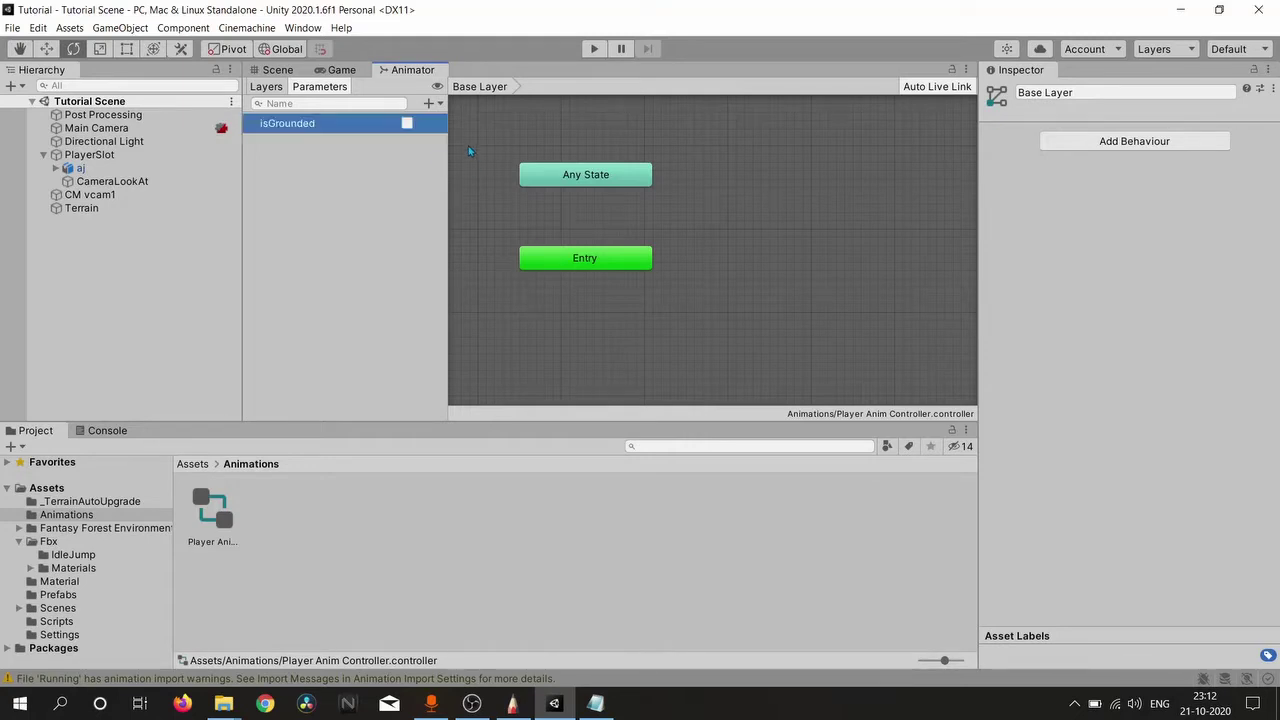
# Step: Add a Float parameter named Horizontal to the animator controller
pyautogui.click(431, 104)
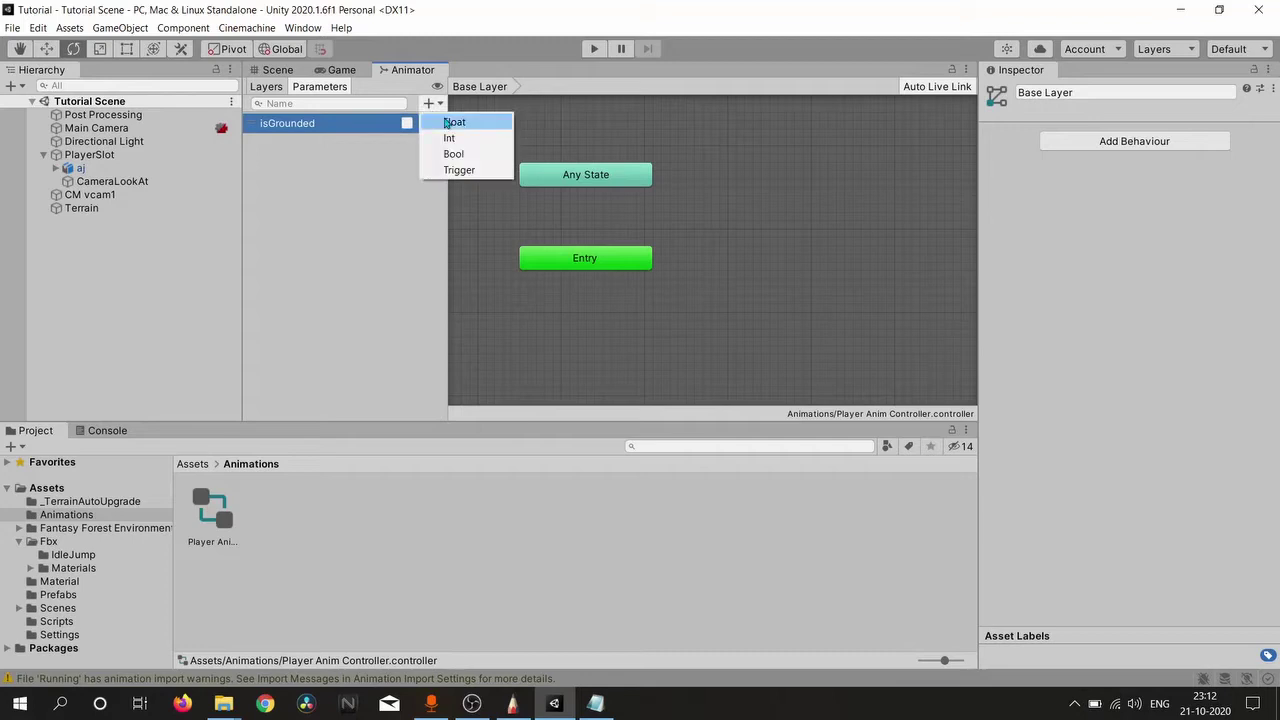
pyautogui.click(452, 122)
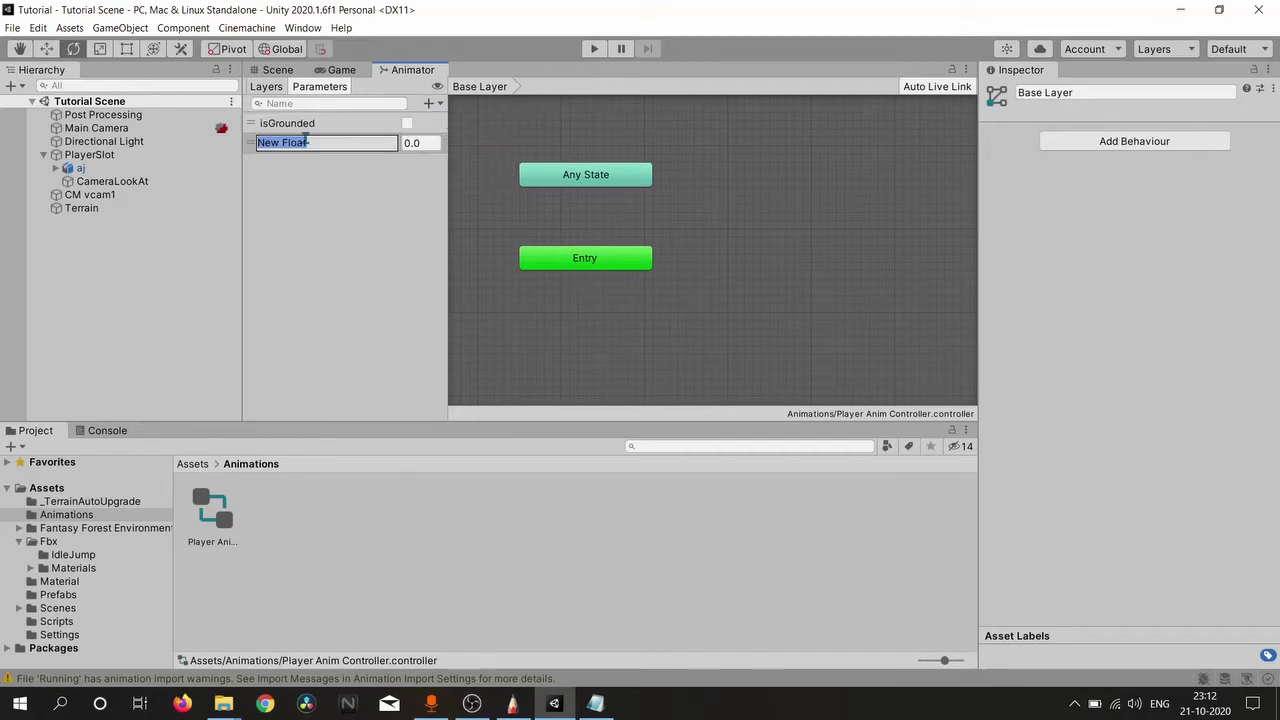
pyautogui.write('Horizon')
pyautogui.press('Return')
pyautogui.click(322, 143)
pyautogui.click(322, 143)
# Step: Add a Float parameter named Vretical to the animator controller
pyautogui.click(430, 103)
pyautogui.click(456, 123)
pyautogui.write('Vretical')
pyautogui.press('Return')
# Step: Add a Bool parameter named Jump to the animator controller
pyautogui.click(429, 103)
pyautogui.click(456, 155)
pyautogui.write('Jump')
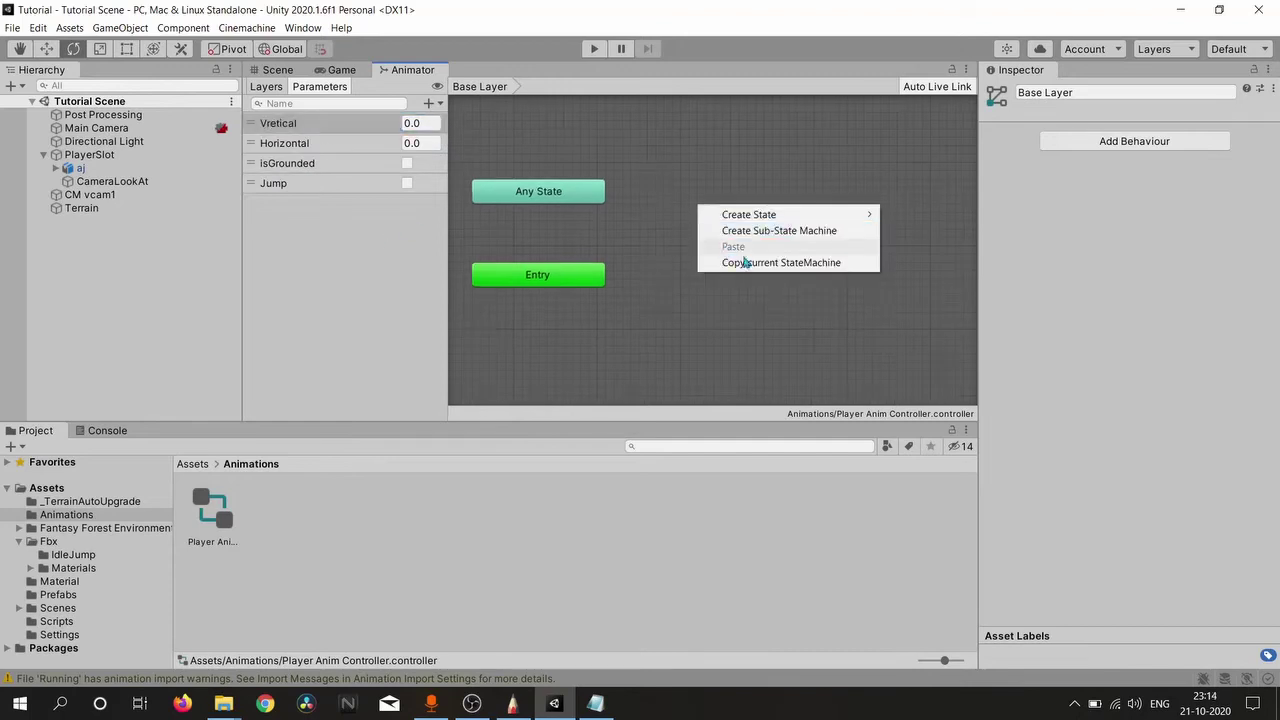
# Step: Create a blend tree state in the base layer, place it beside the Entry node and rename it Movement
pyautogui.moveTo(806, 216)
pyautogui.click(948, 246)
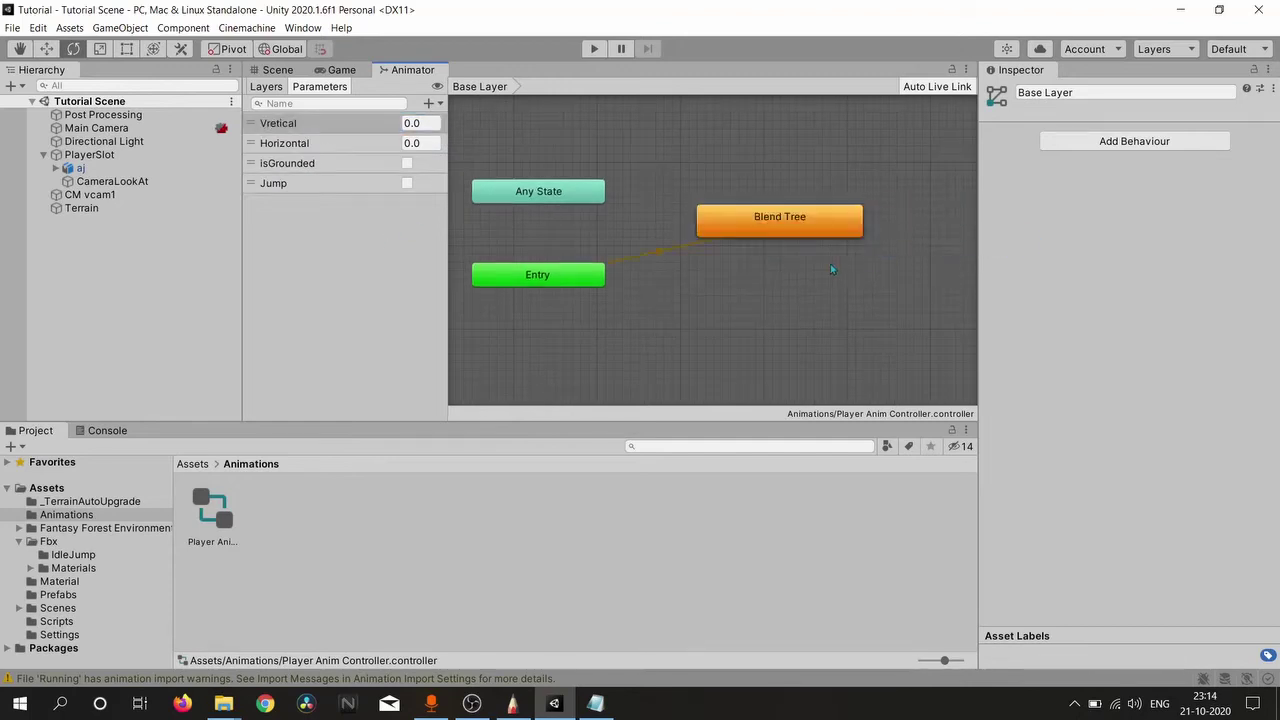
pyautogui.moveTo(806, 226); pyautogui.dragTo(798, 276)
pyautogui.click(1113, 94)
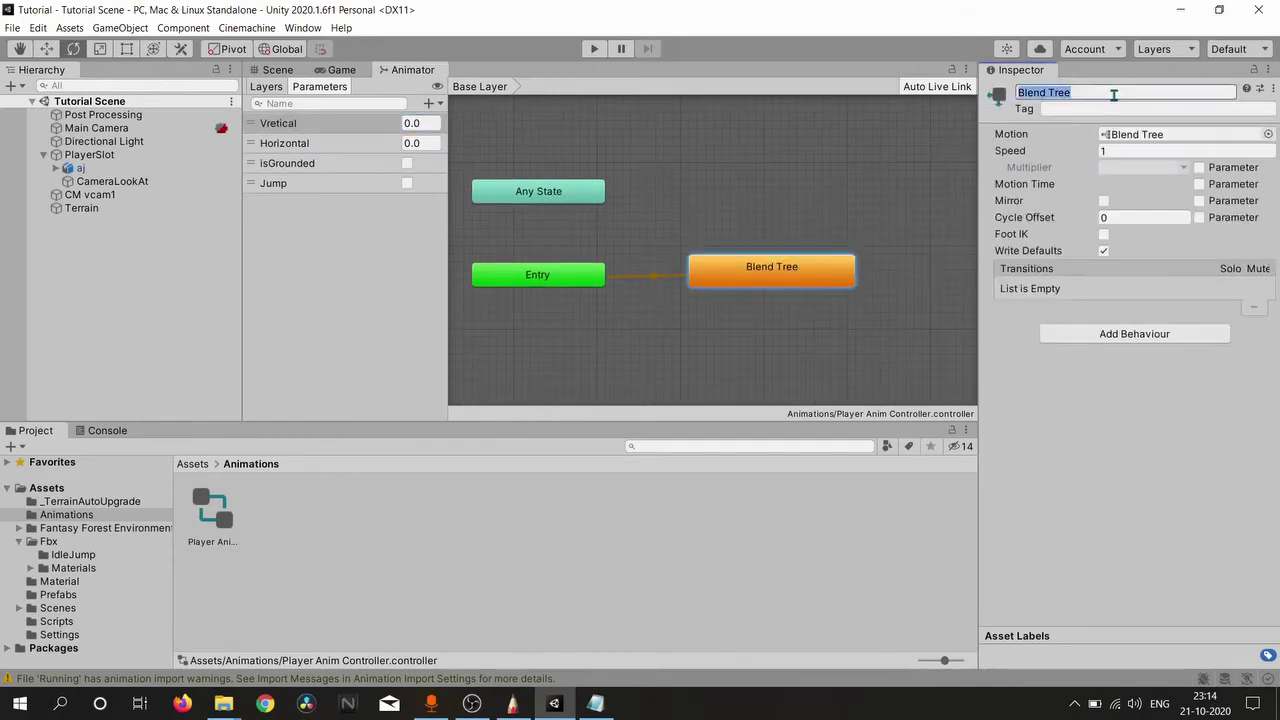
pyautogui.write('Movement')
pyautogui.press('Return')
# Step: Open the Movement state's blend tree and select its Blend Tree node to show its settings
pyautogui.click(791, 272)
pyautogui.doubleClick(790, 272)
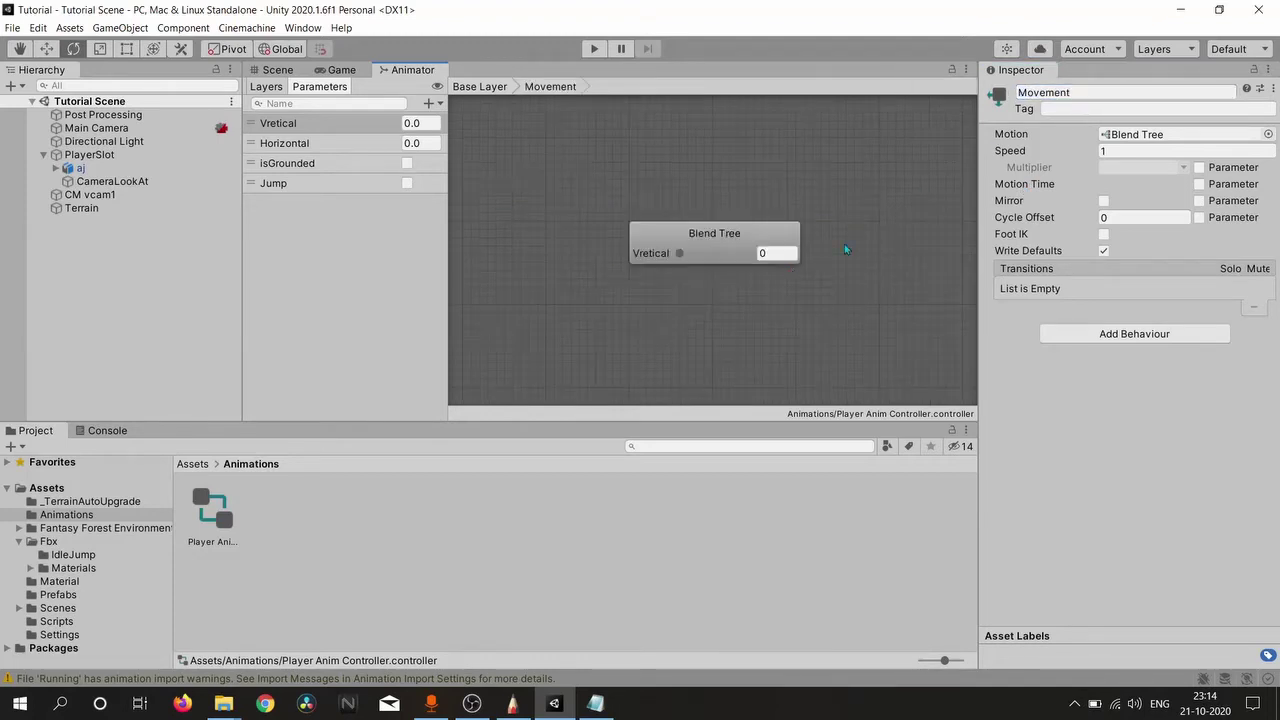
pyautogui.click(694, 235)
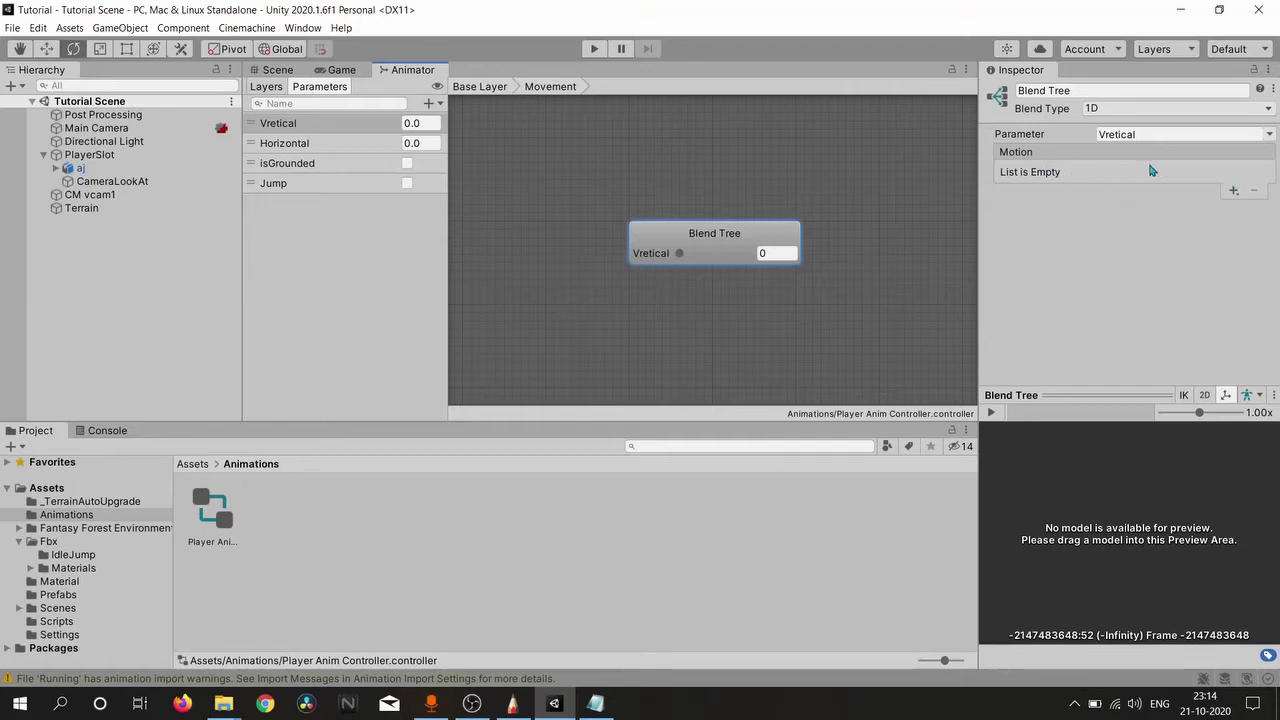
# Step: Examine the animation clips inside Walk Right and Walk Forward in the Fbx folder and the Walk Forward import settings
pyautogui.click(192, 463)
pyautogui.doubleClick(408, 530)
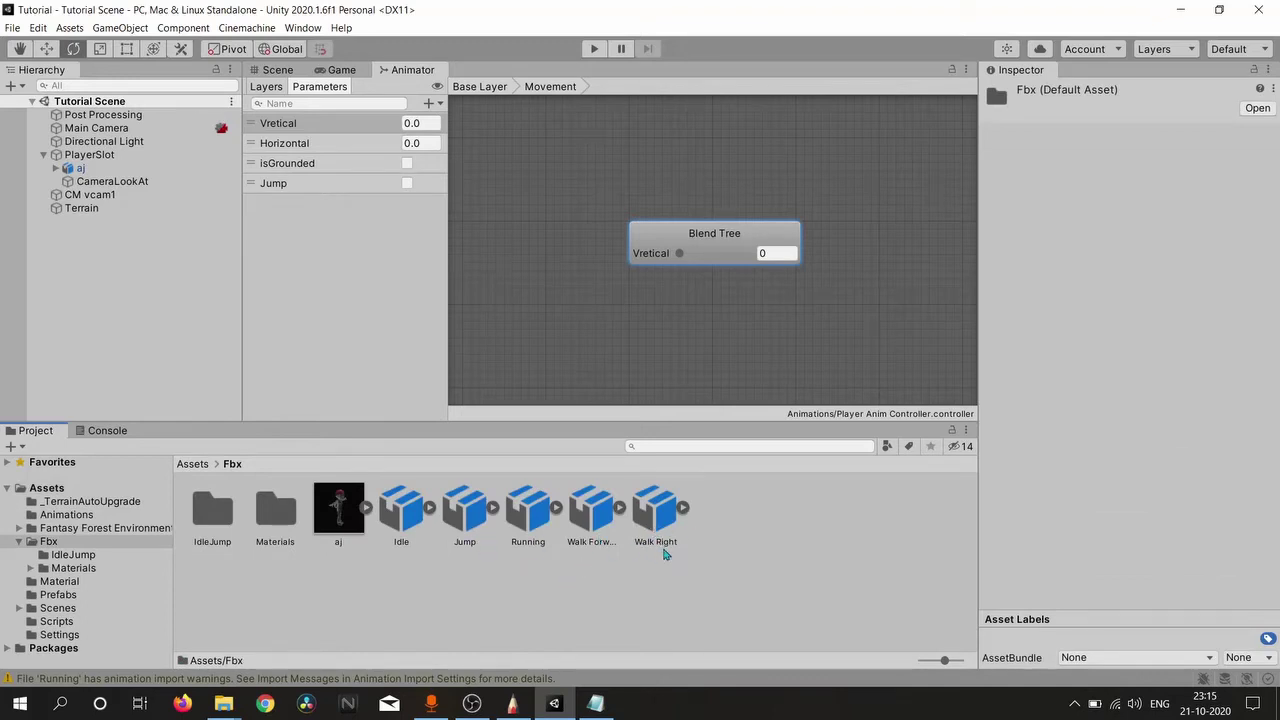
pyautogui.click(683, 510)
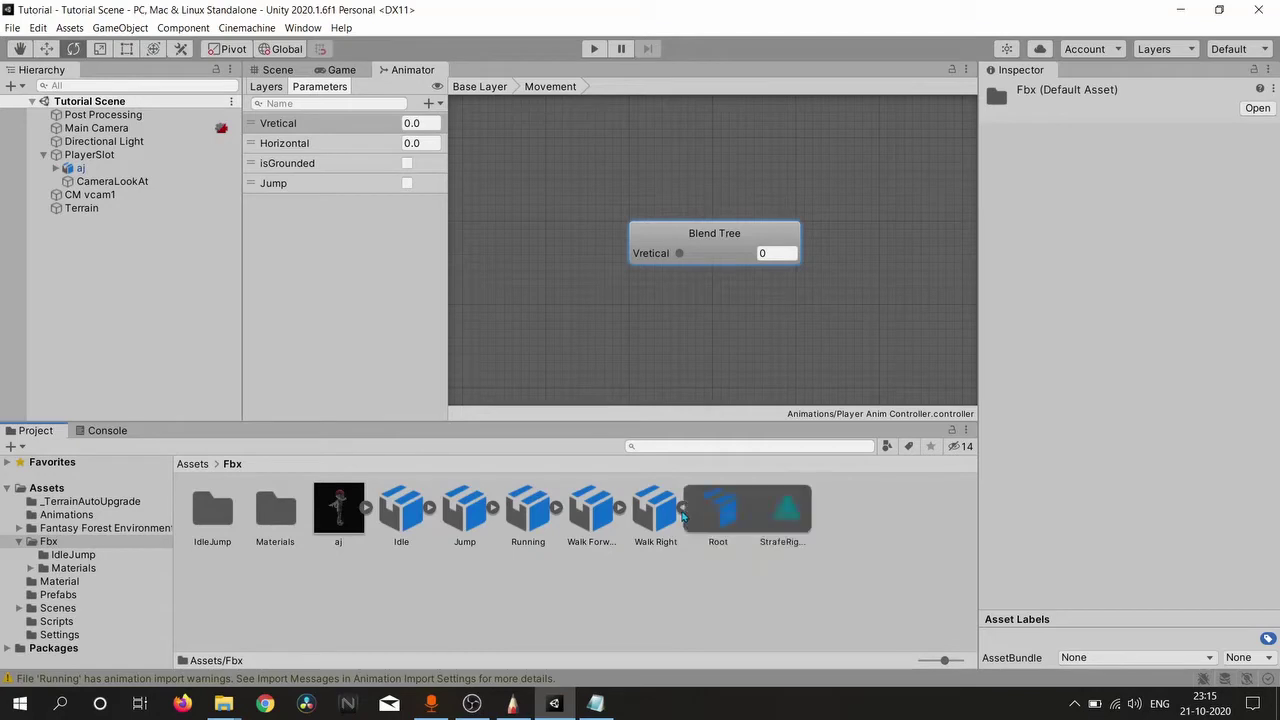
pyautogui.click(683, 510)
pyautogui.click(619, 511)
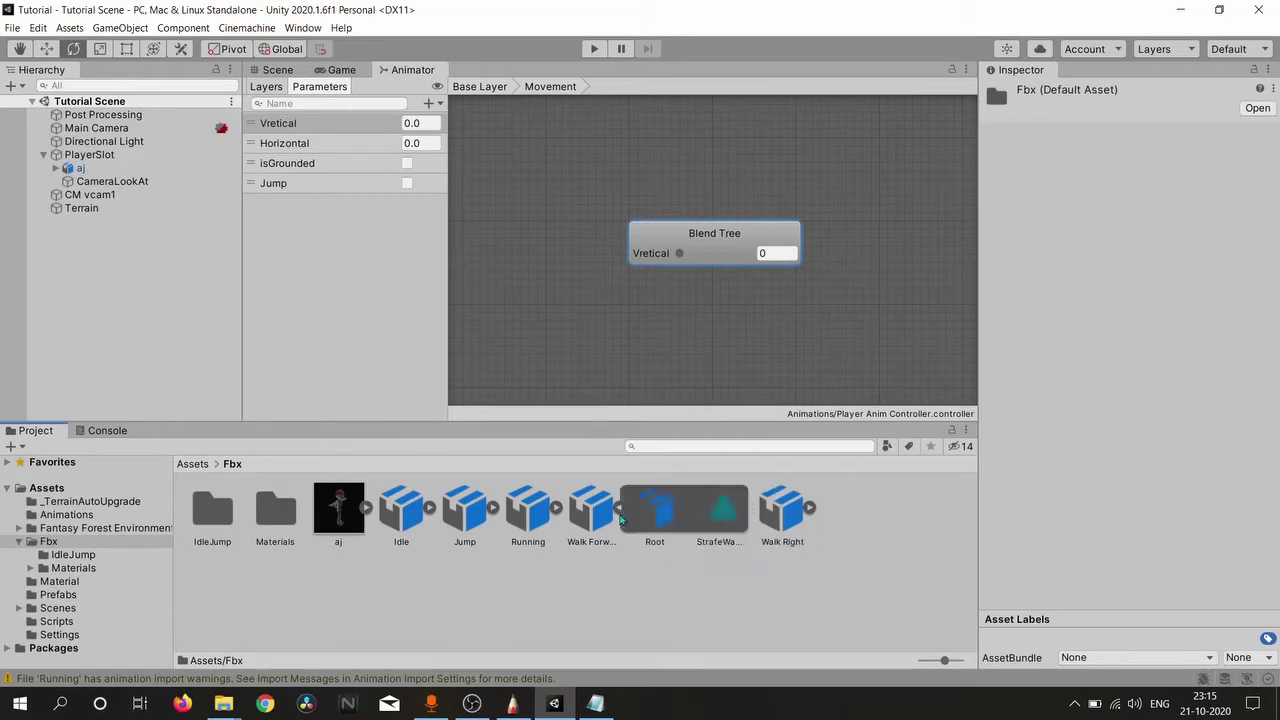
pyautogui.click(620, 512)
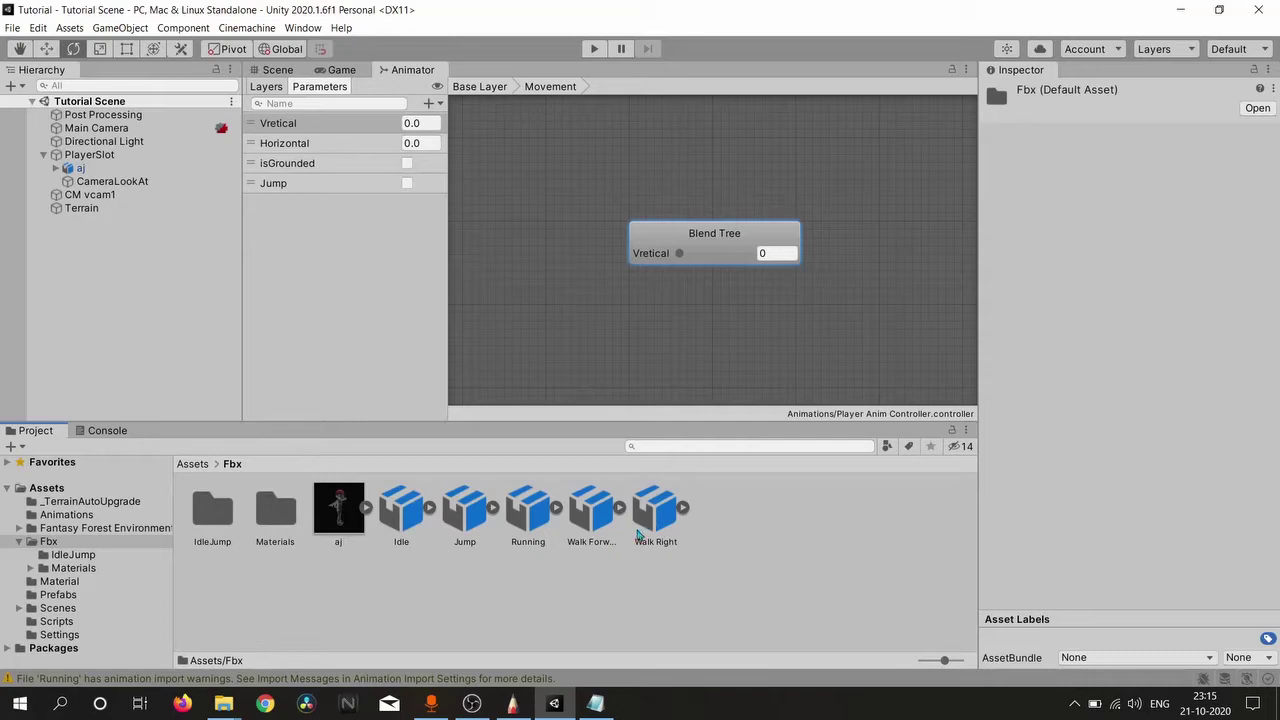
pyautogui.click(603, 534)
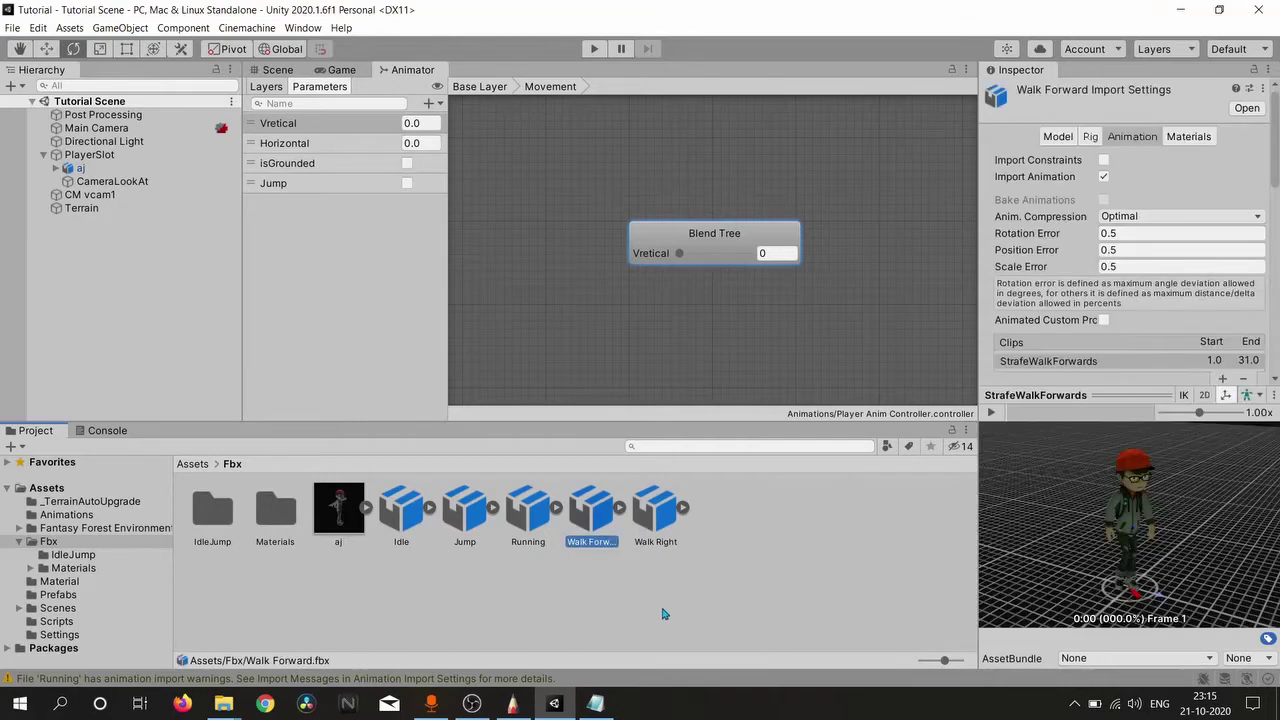
# Step: Add a new clip to the Running file's animation import settings and name it Runnig Forward left
pyautogui.click(525, 530)
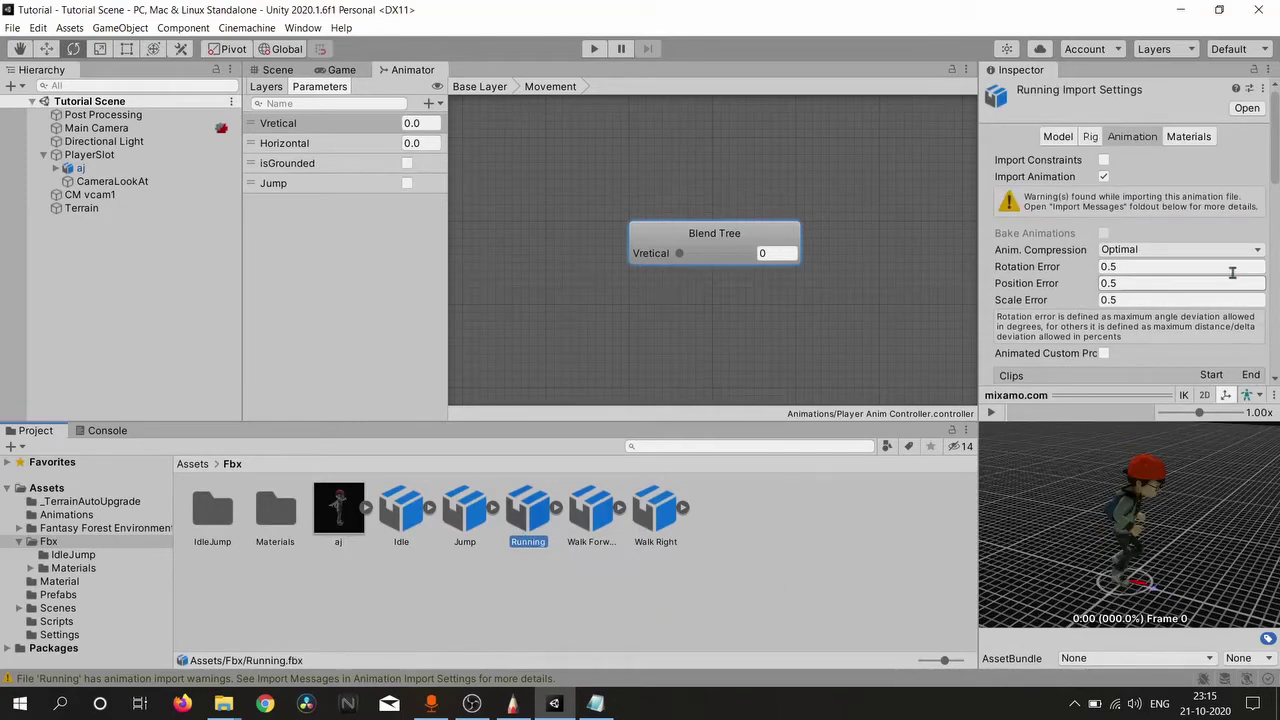
pyautogui.moveTo(1276, 140); pyautogui.dragTo(1275, 266)
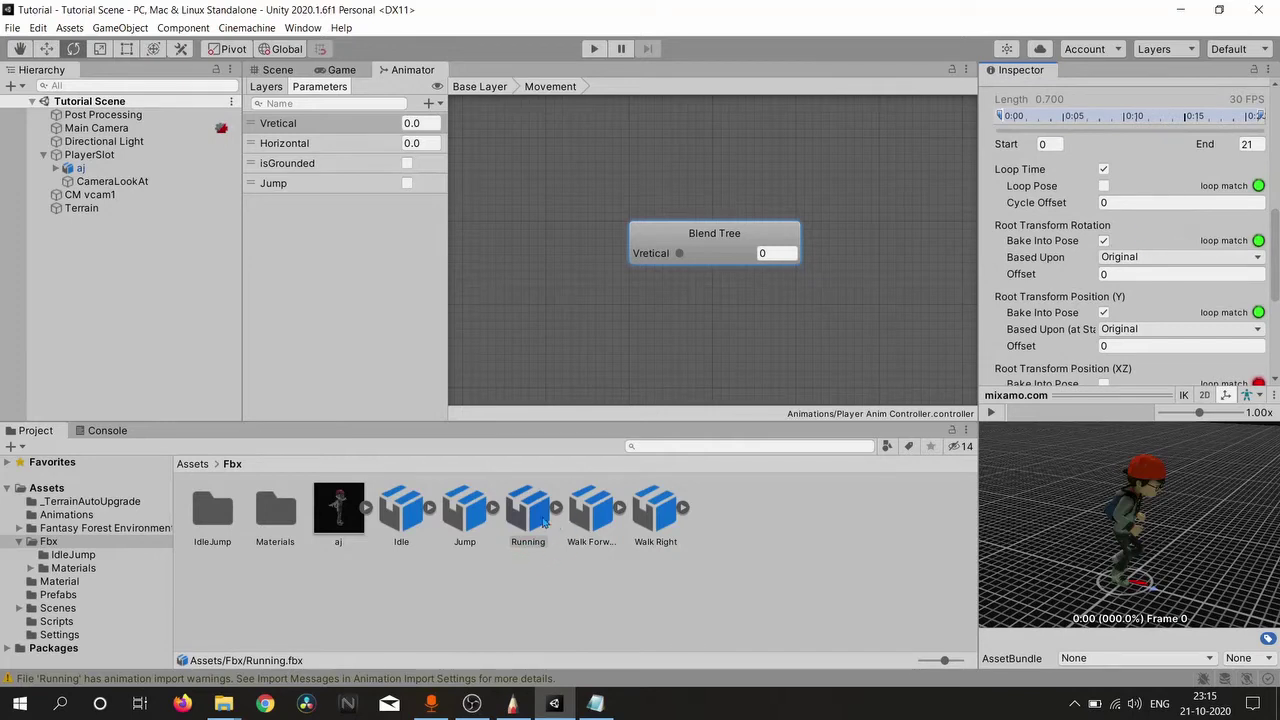
pyautogui.moveTo(1276, 242)
pyautogui.mouseDown()
pyautogui.moveTo(1276, 296)
pyautogui.moveTo(1277, 250)
pyautogui.mouseUp()
pyautogui.scroll(-1, 1277, 250)
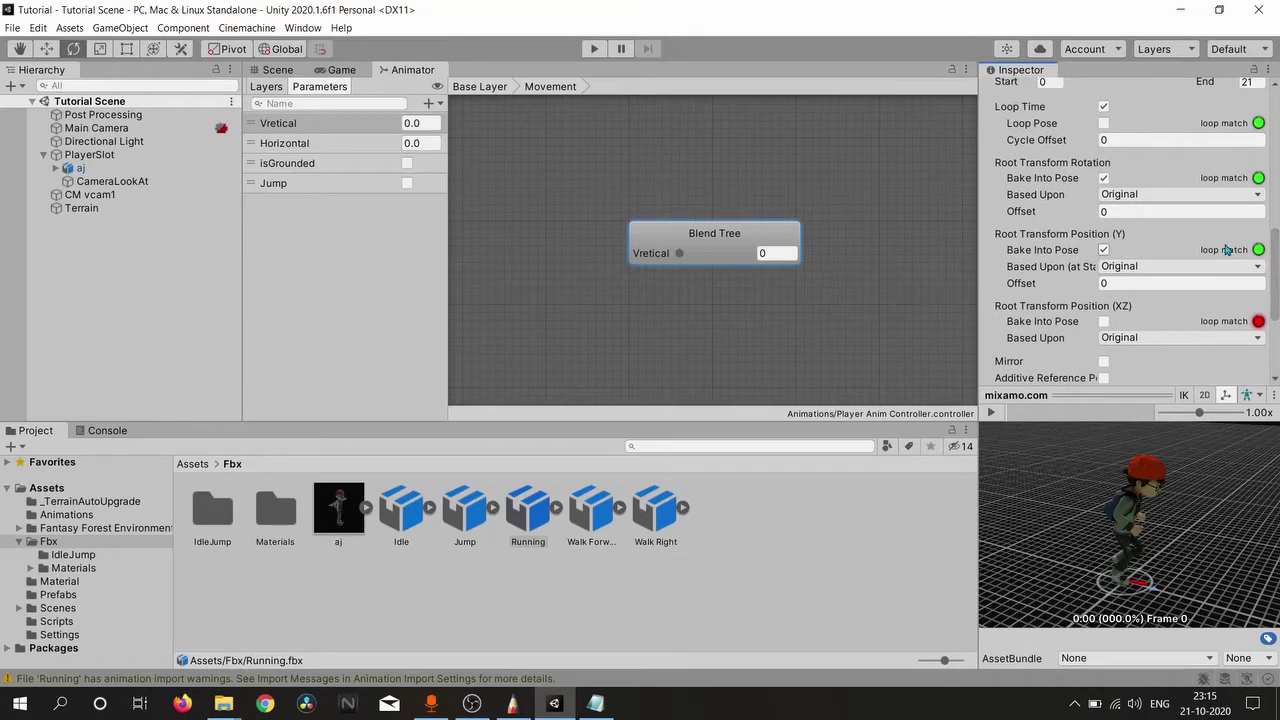
pyautogui.scroll(5, 1201, 262)
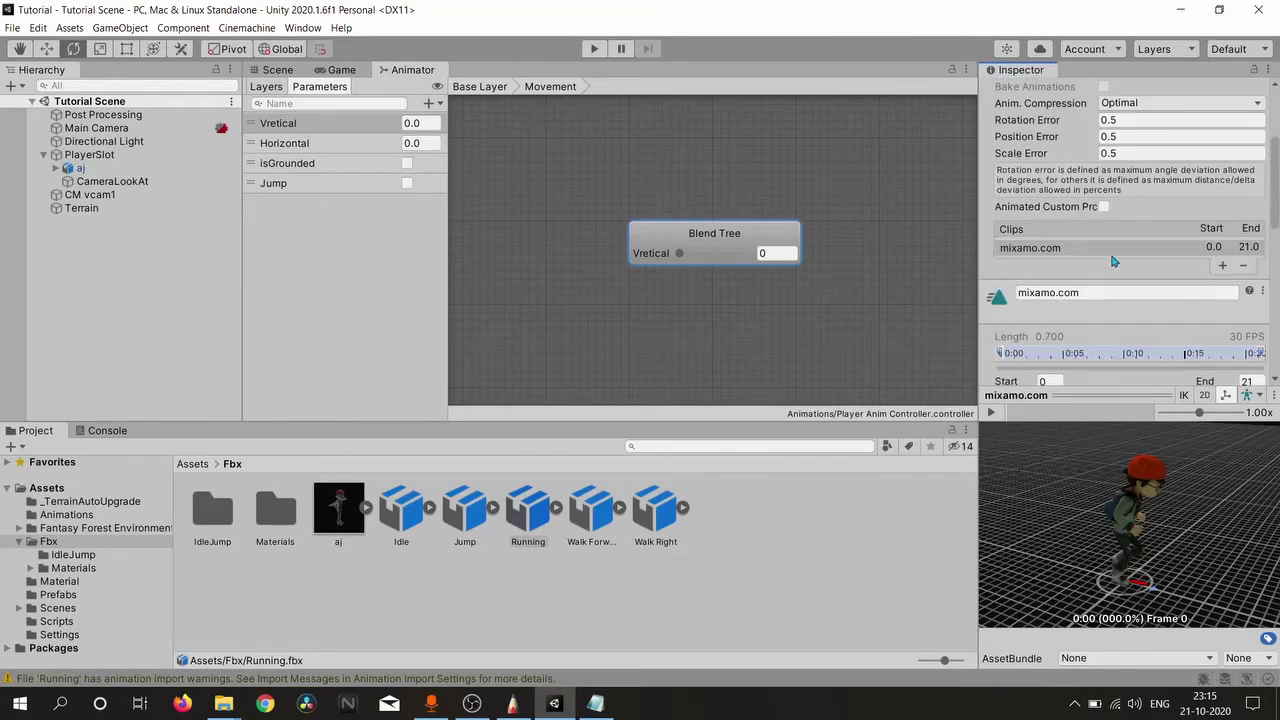
pyautogui.click(1221, 267)
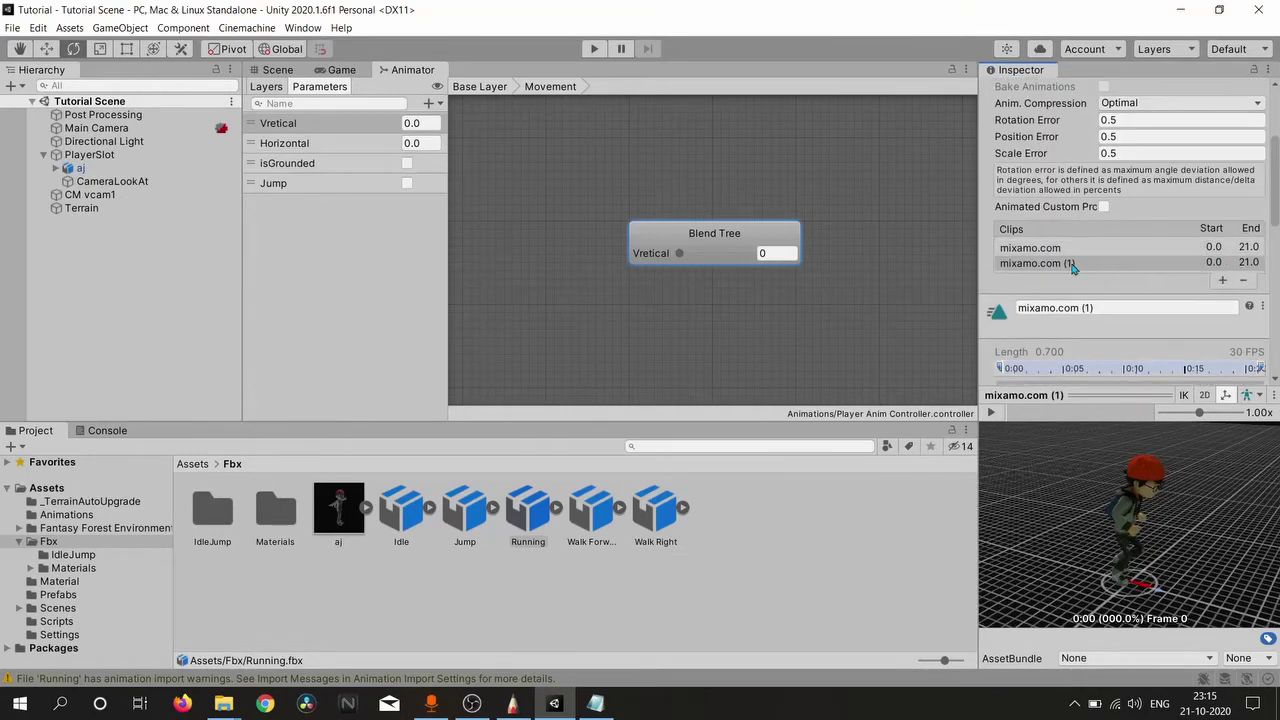
pyautogui.click(1150, 308)
pyautogui.write('Runnig Forward left')
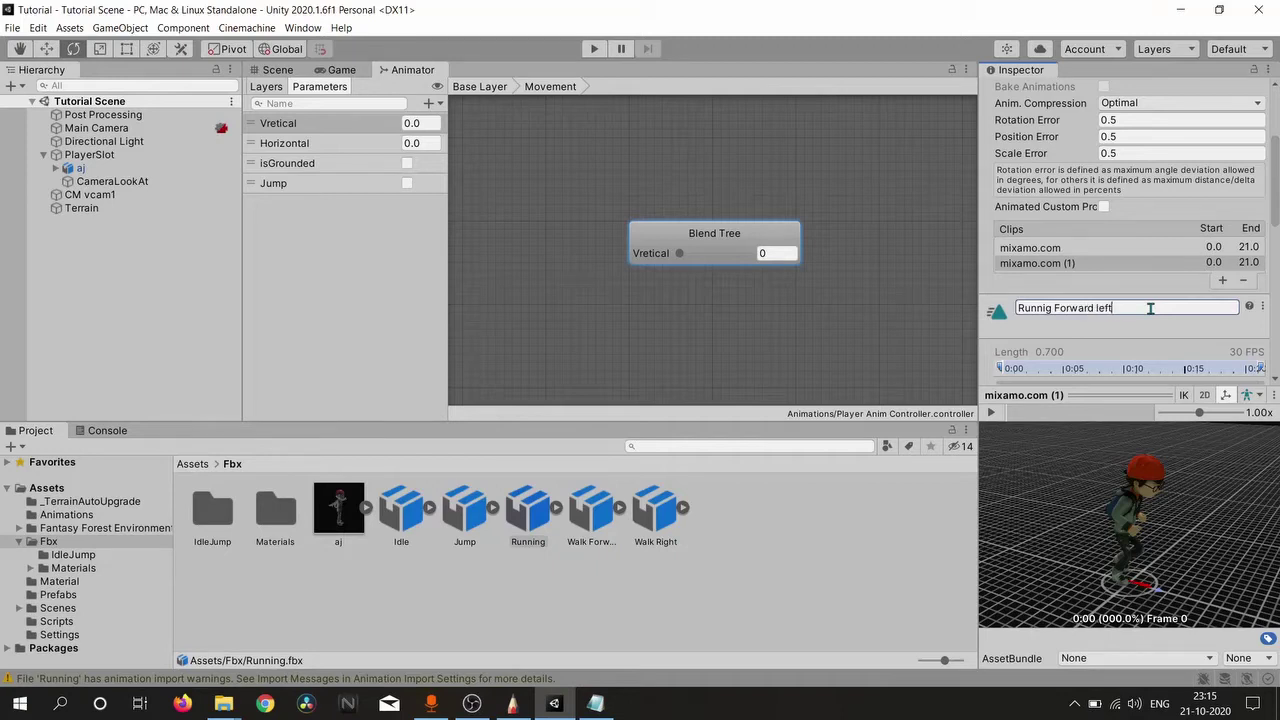
pyautogui.press('Return')
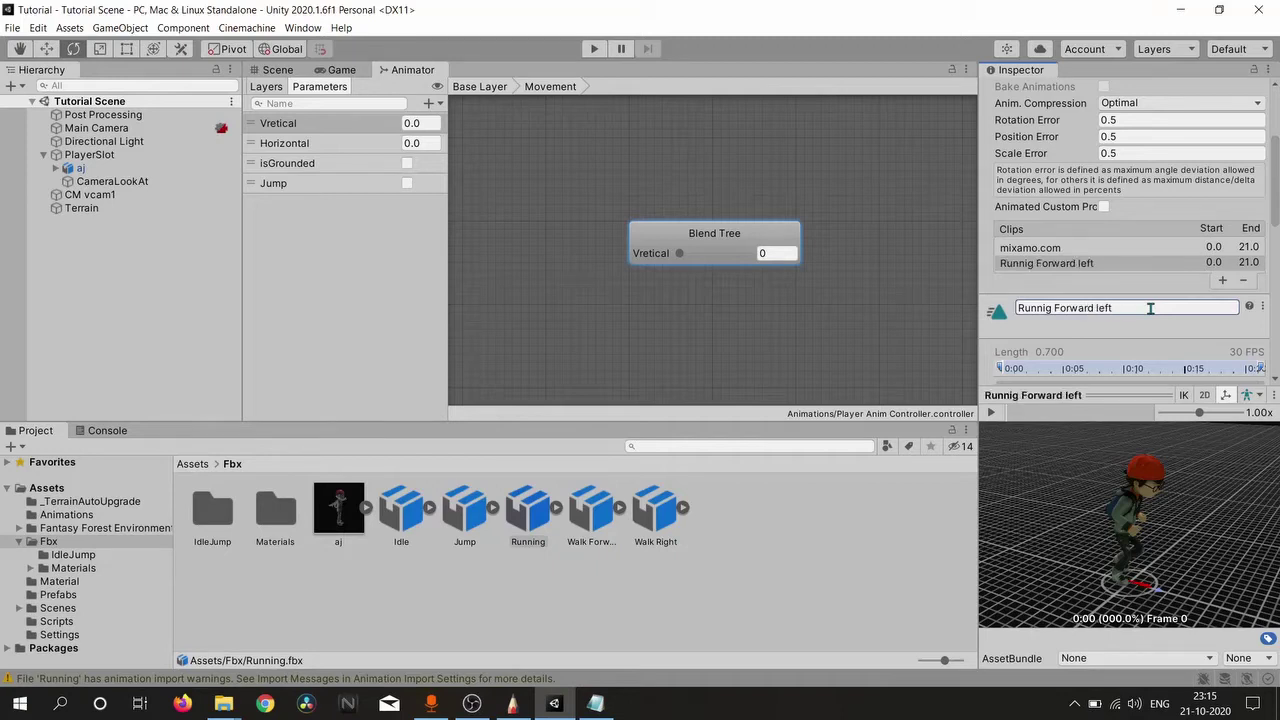
# Step: For the Runnig Forward left clip, enable Loop Time, bake the Y position into pose, and base root rotation and XZ position on Original
pyautogui.scroll(-8, 1150, 310)
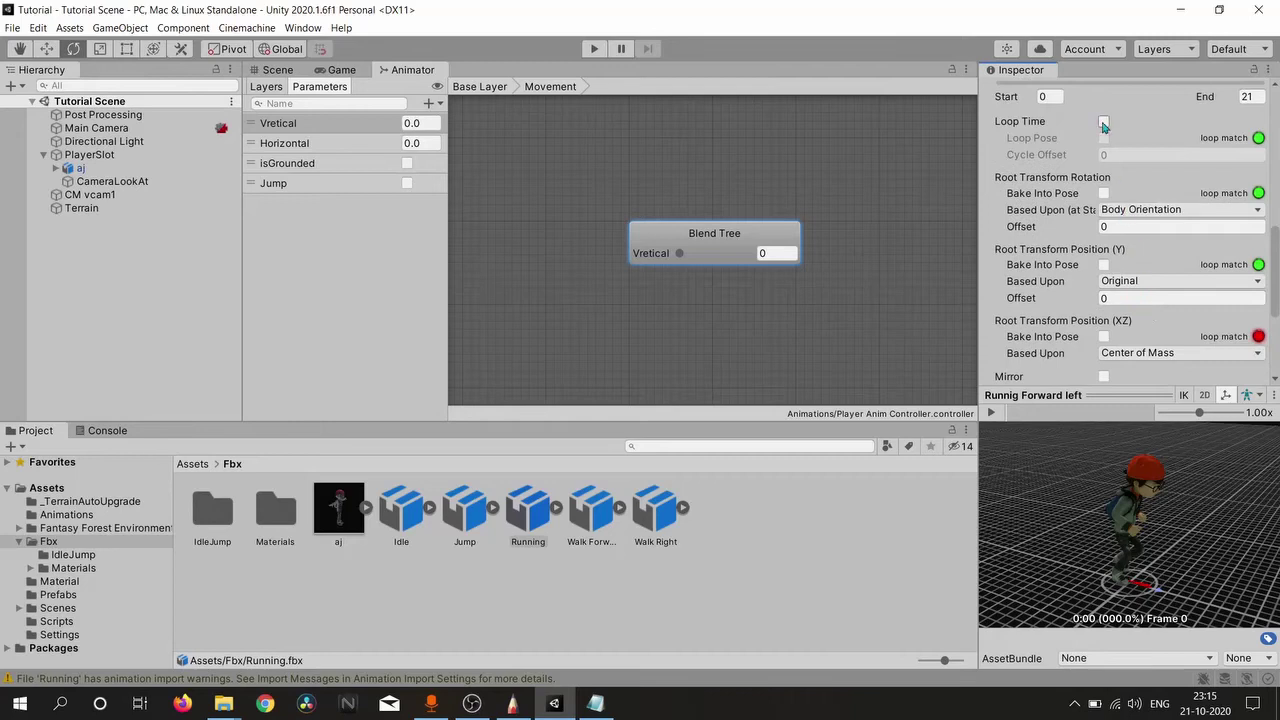
pyautogui.click(1104, 121)
pyautogui.click(1116, 210)
pyautogui.click(1118, 227)
pyautogui.click(1104, 264)
pyautogui.click(1135, 352)
pyautogui.click(1133, 369)
pyautogui.scroll(3, 1145, 182)
pyautogui.scroll(-4, 1145, 181)
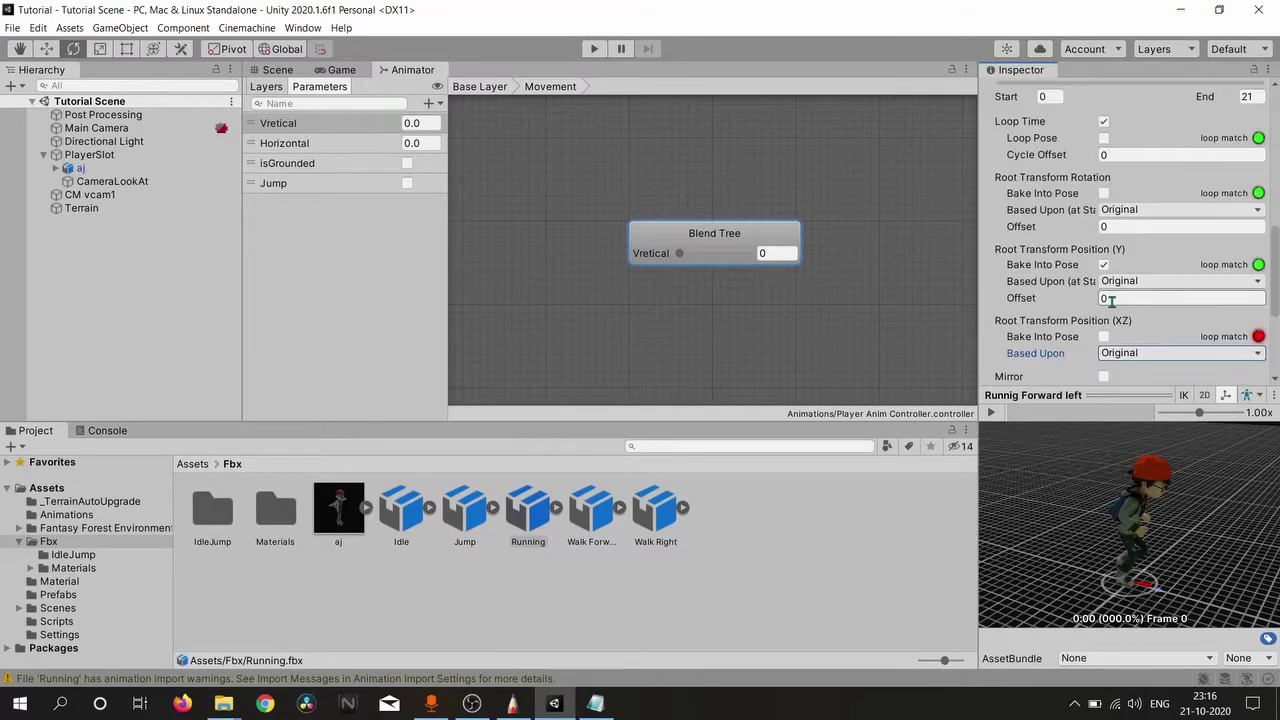
# Step: Set the Runnig Forward left clip's root rotation offset to 45 and play the preview from behind the character
pyautogui.click(1087, 229)
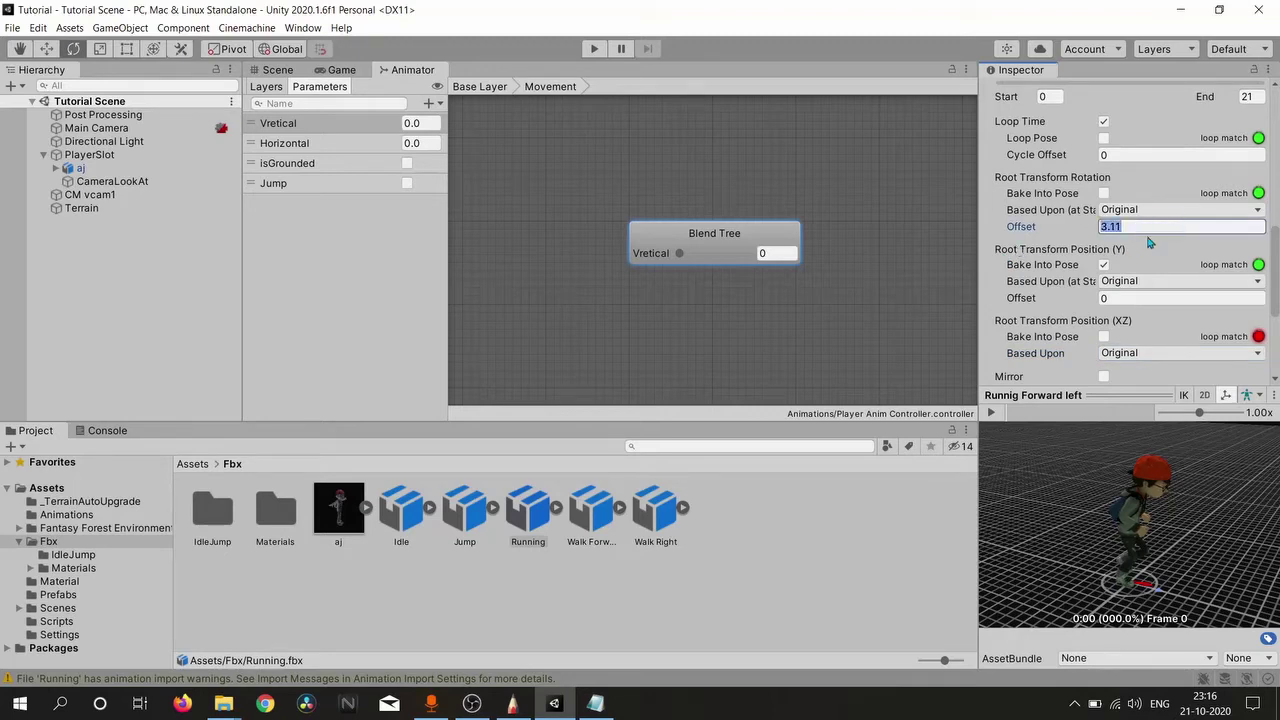
pyautogui.write('45')
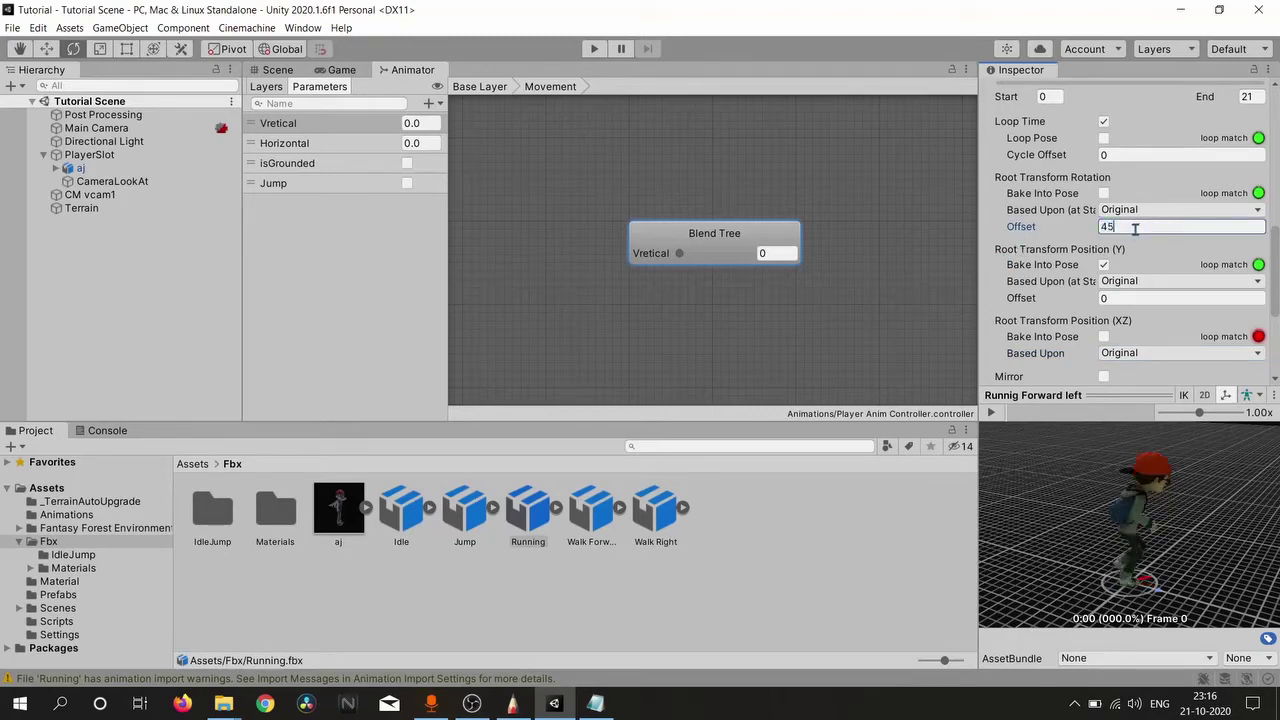
pyautogui.moveTo(1108, 566); pyautogui.dragTo(1195, 506)
pyautogui.click(991, 413)
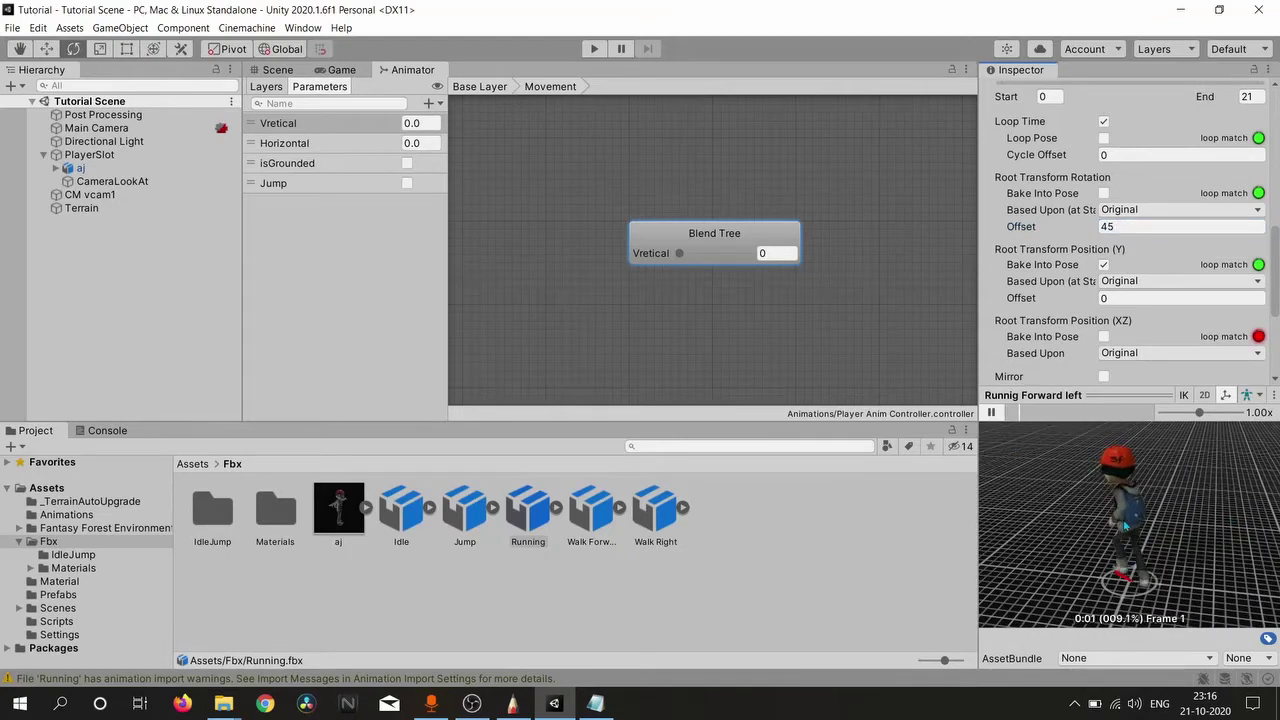
pyautogui.moveTo(1148, 565); pyautogui.dragTo(1116, 529)
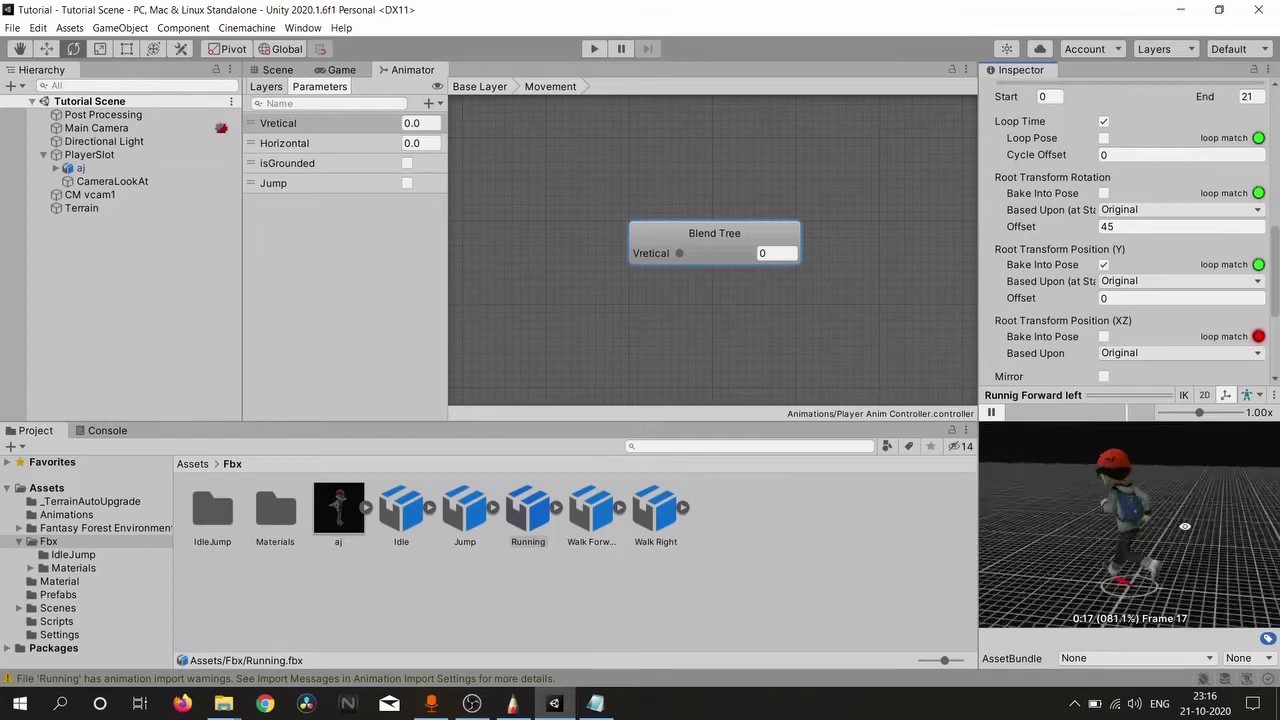
pyautogui.moveTo(1116, 529); pyautogui.dragTo(1184, 526)
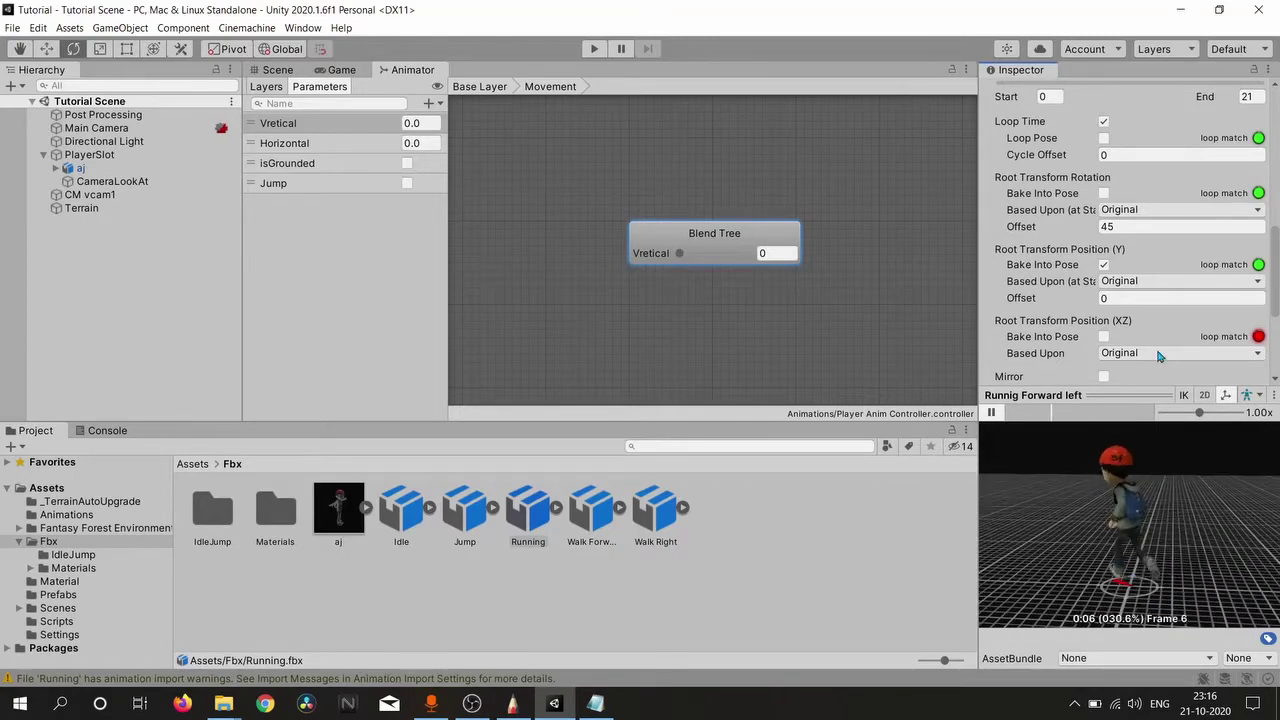
# Step: Set the Runnig Forward left clip's root rotation offset to 35 and check the direction in the preview
pyautogui.click(1116, 227)
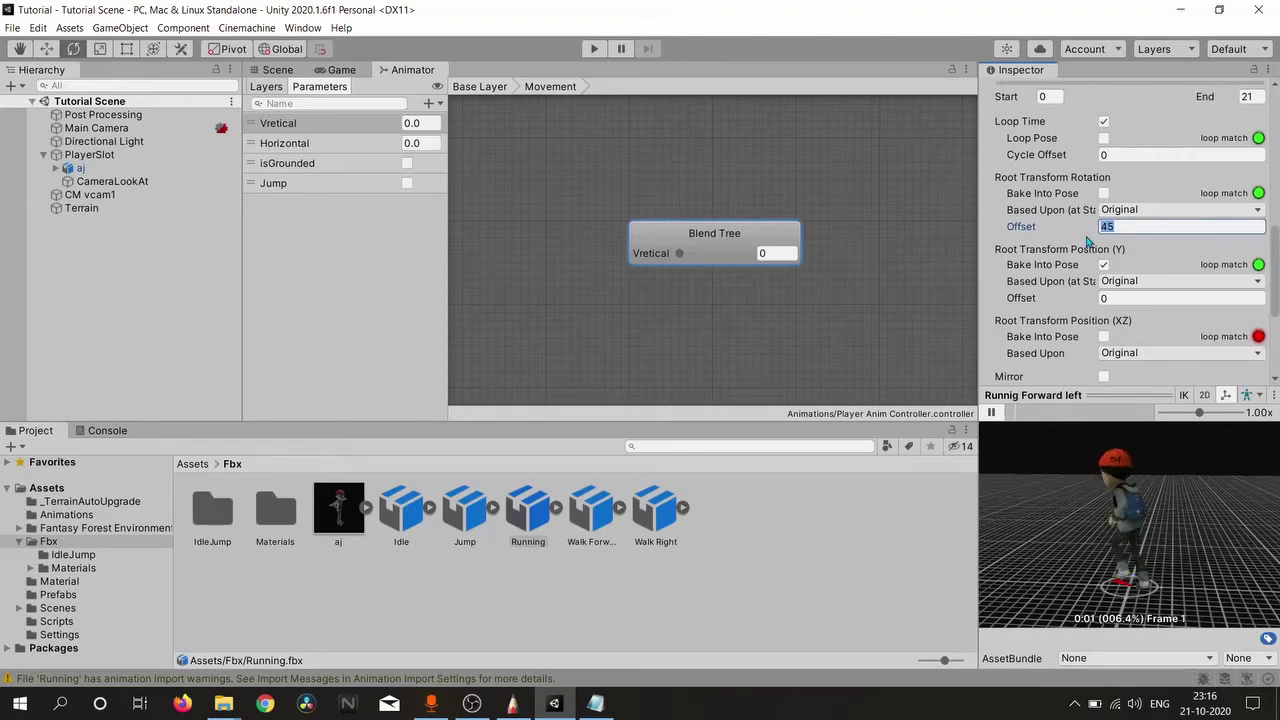
pyautogui.moveTo(1156, 522); pyautogui.dragTo(1135, 548, button='right')
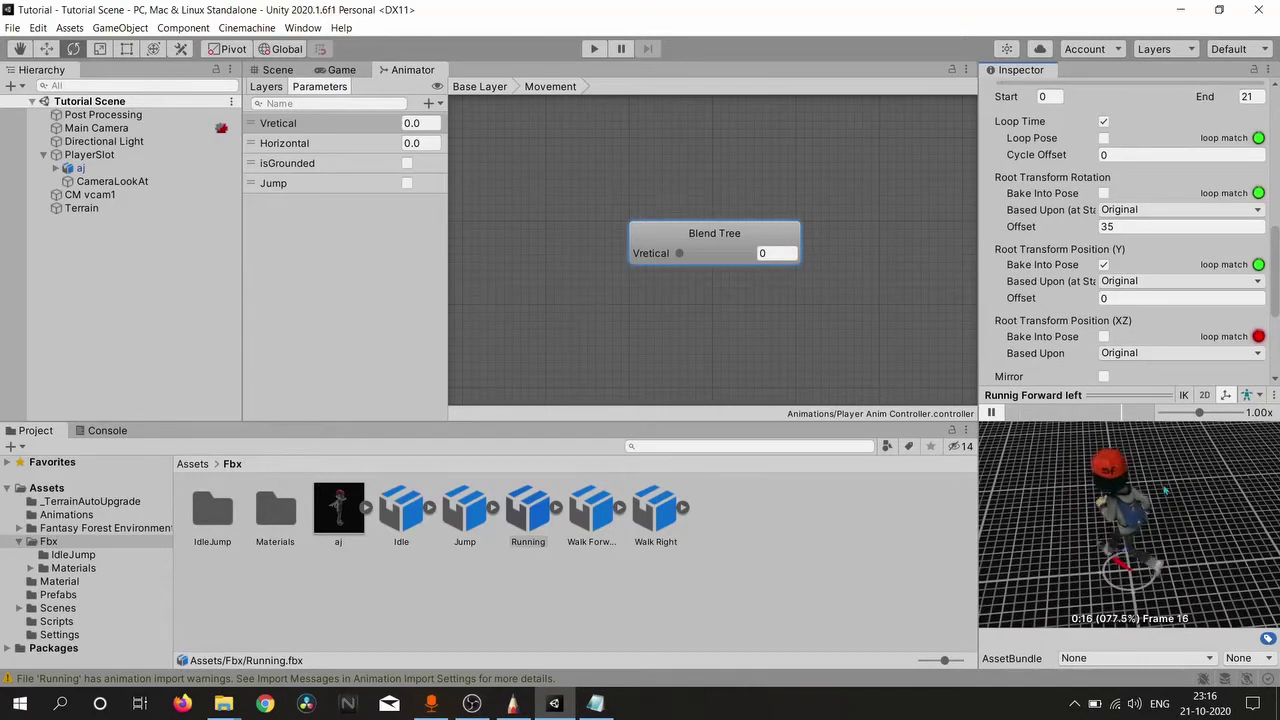
pyautogui.click(1079, 230)
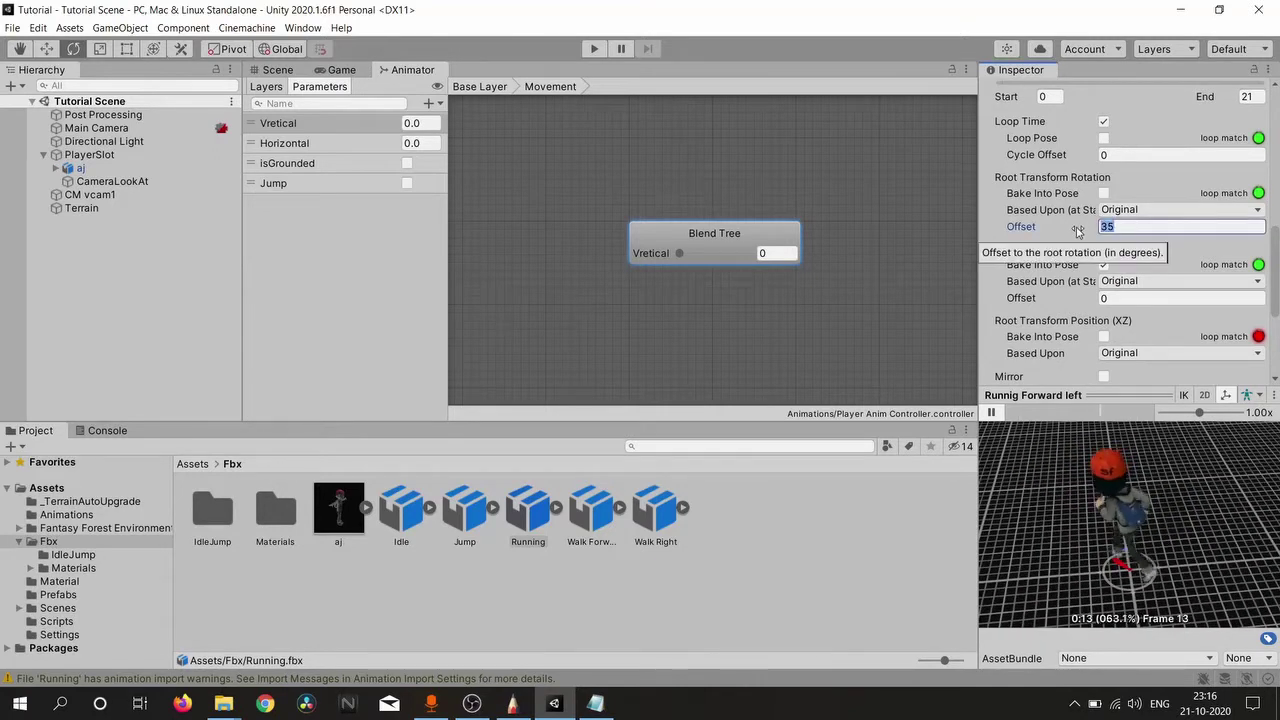
pyautogui.moveTo(1120, 508); pyautogui.dragTo(1161, 470, button='right')
# Step: Add another clip to the Running file and name it Running Forward Right
pyautogui.scroll(-5, 1145, 268)
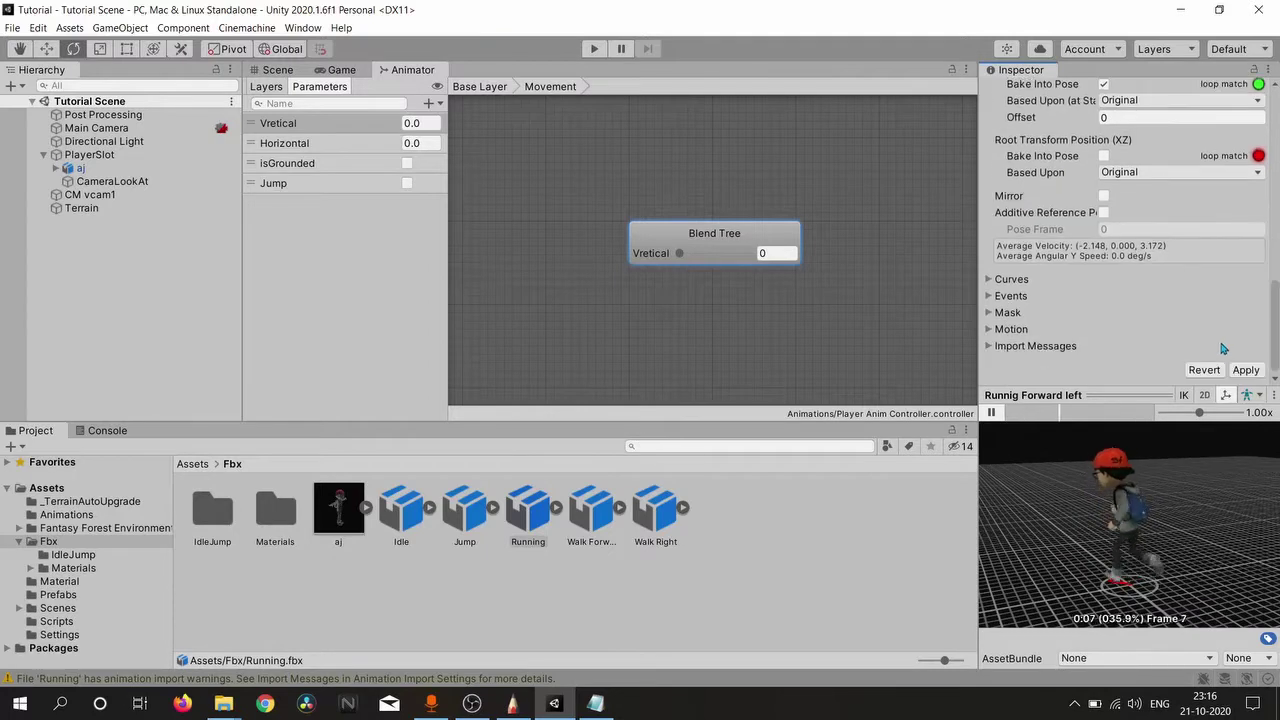
pyautogui.scroll(15, 1157, 281)
pyautogui.scroll(-3, 1155, 280)
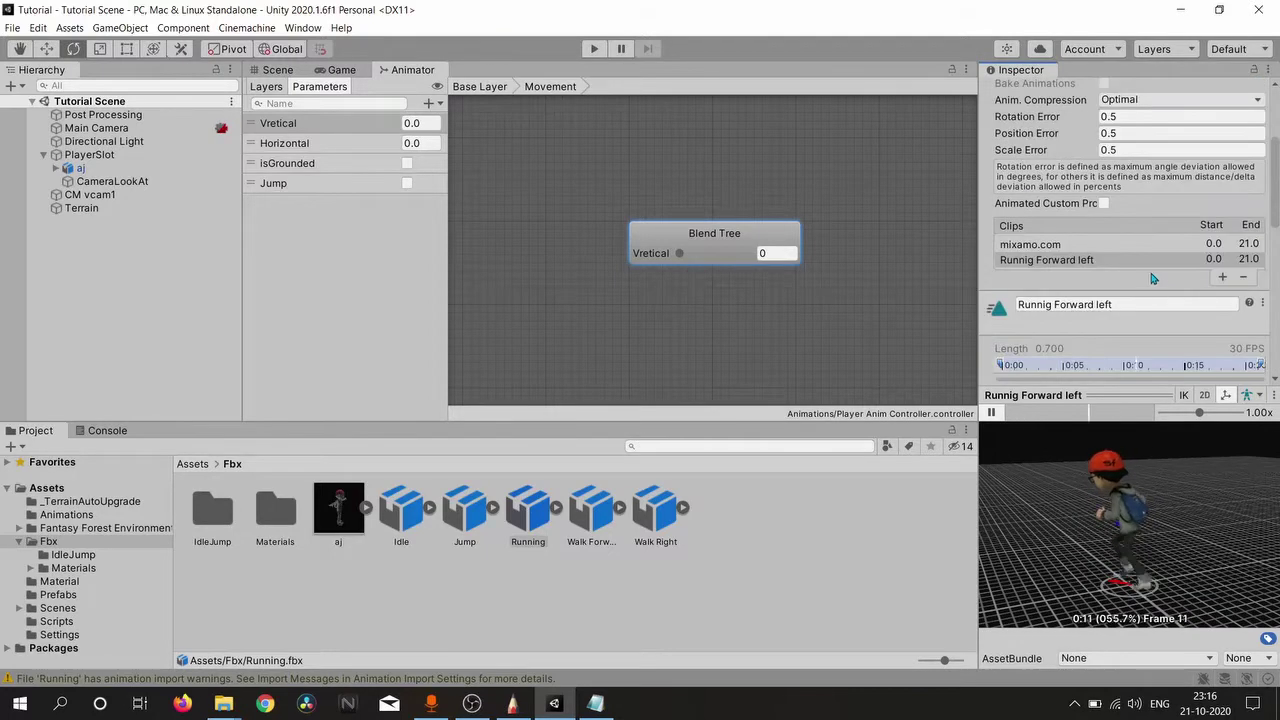
pyautogui.click(1222, 278)
pyautogui.click(1110, 321)
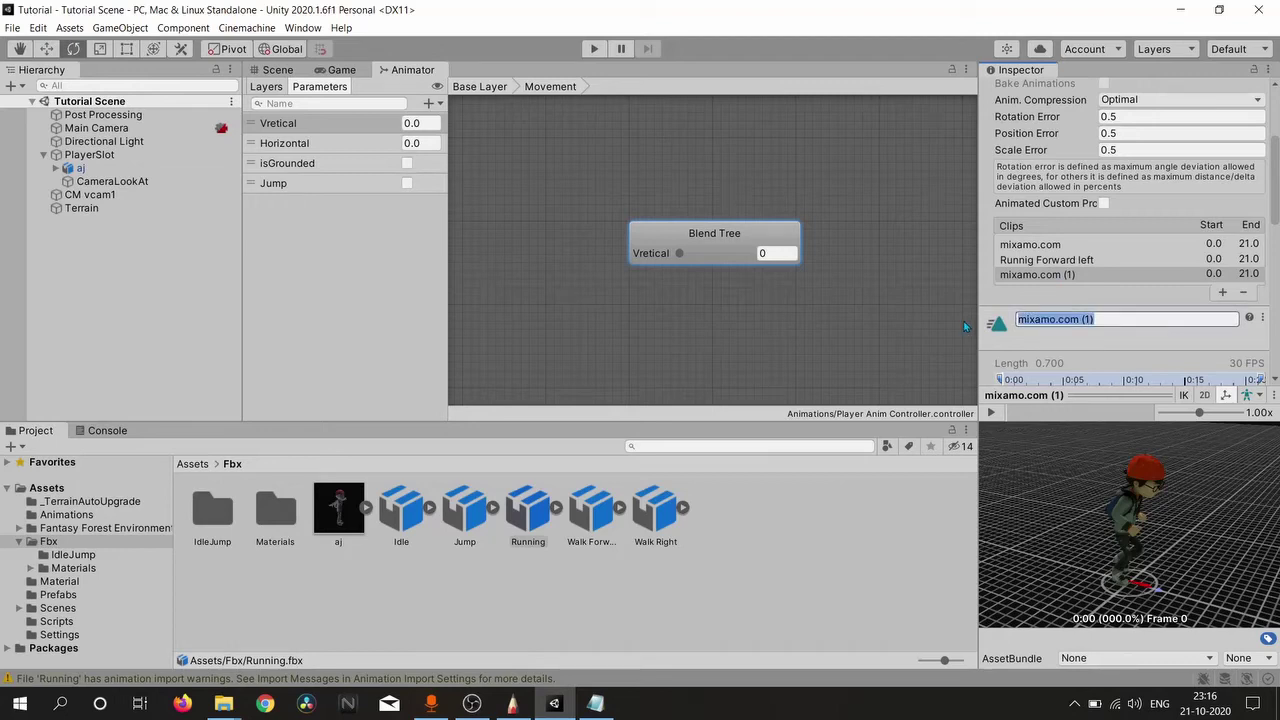
pyautogui.write('Running Forward Right')
pyautogui.press('Return')
# Step: Enable Loop Time for the Running Forward Right clip, bake its root rotation into pose and base it on Original
pyautogui.scroll(-5, 1123, 300)
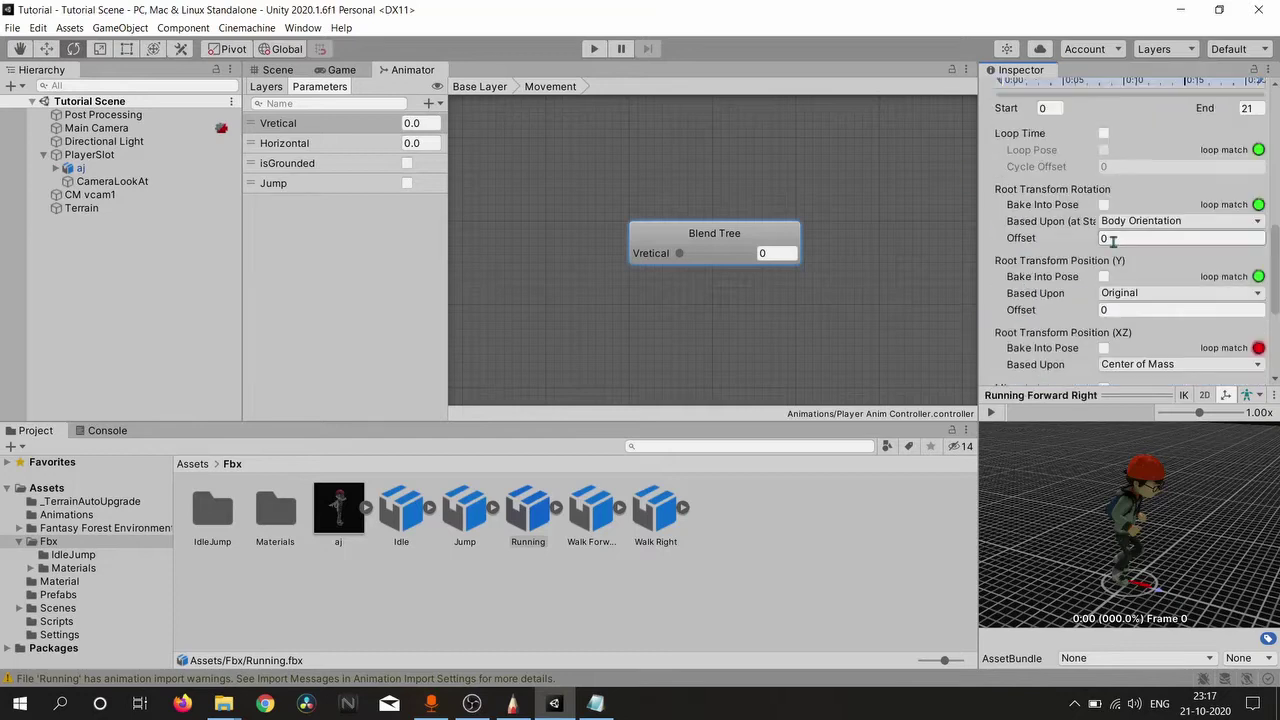
pyautogui.click(1104, 133)
pyautogui.click(1104, 204)
pyautogui.click(1130, 221)
# Step: Set the Running Forward Right clip's root rotation offset to -30 and apply the Running import settings
pyautogui.click(1130, 240)
pyautogui.write('-30')
pyautogui.press('Return')
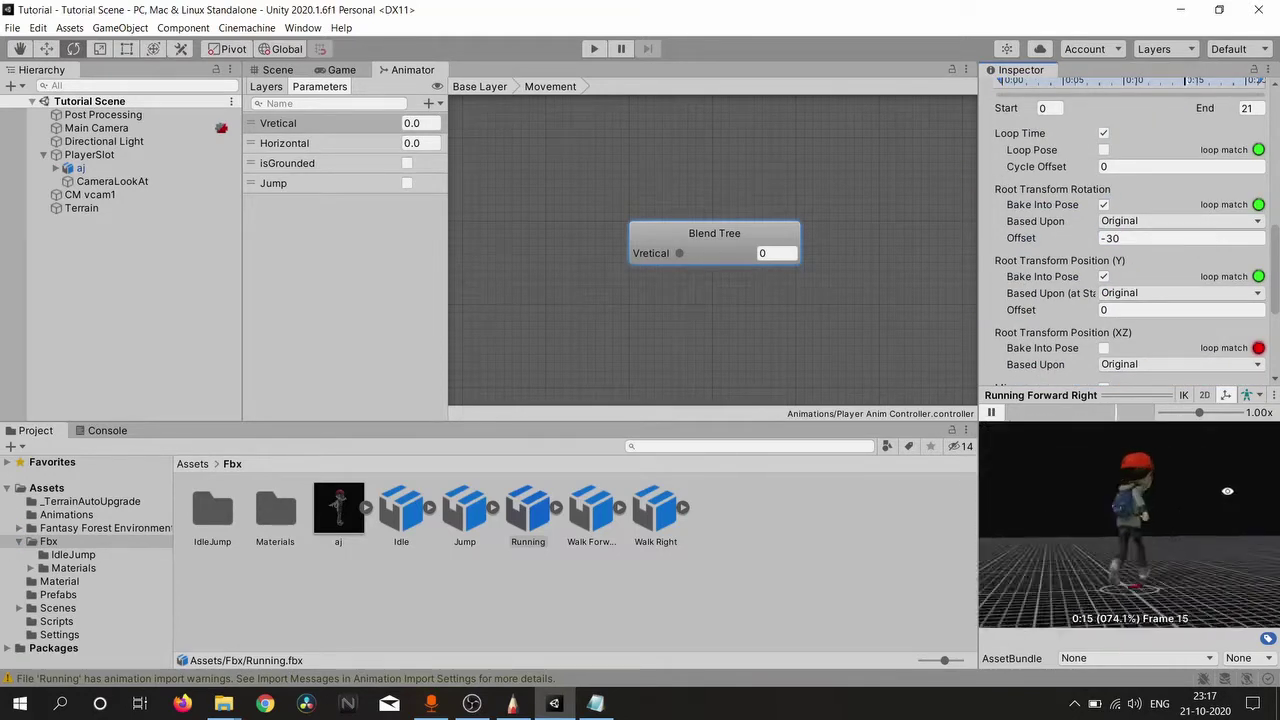
pyautogui.scroll(-3, 1105, 270)
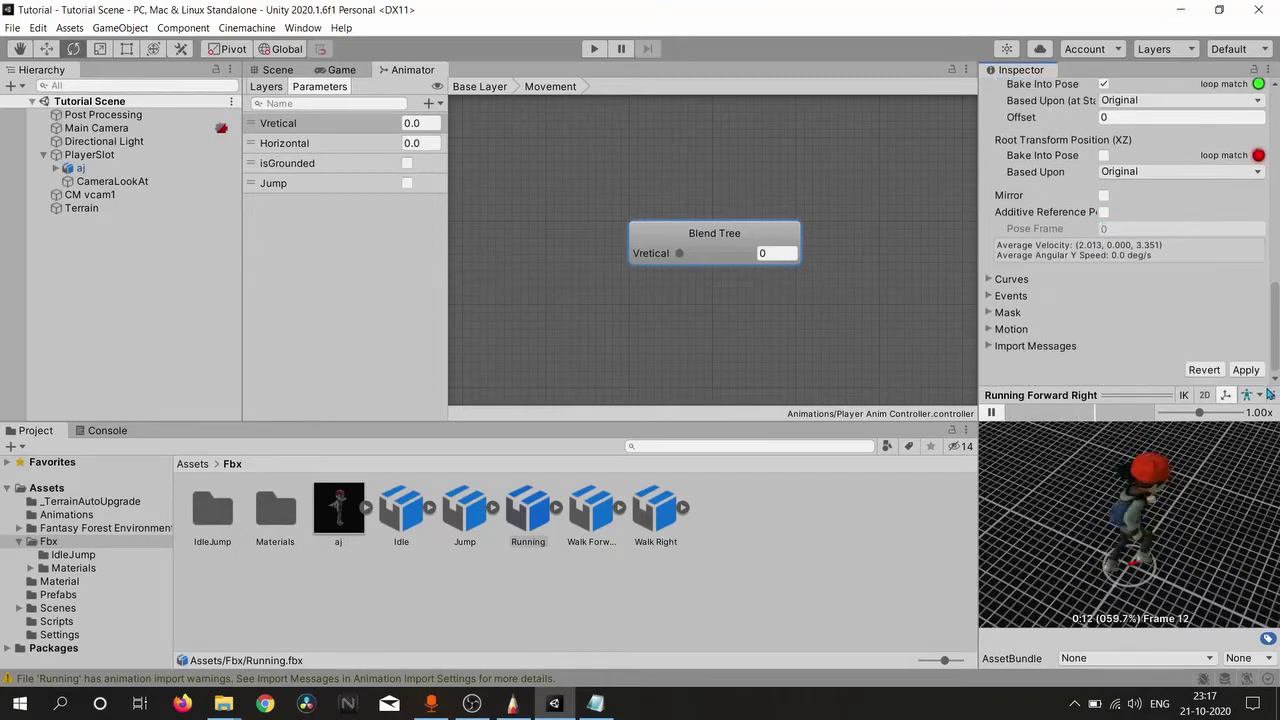
pyautogui.click(1245, 370)
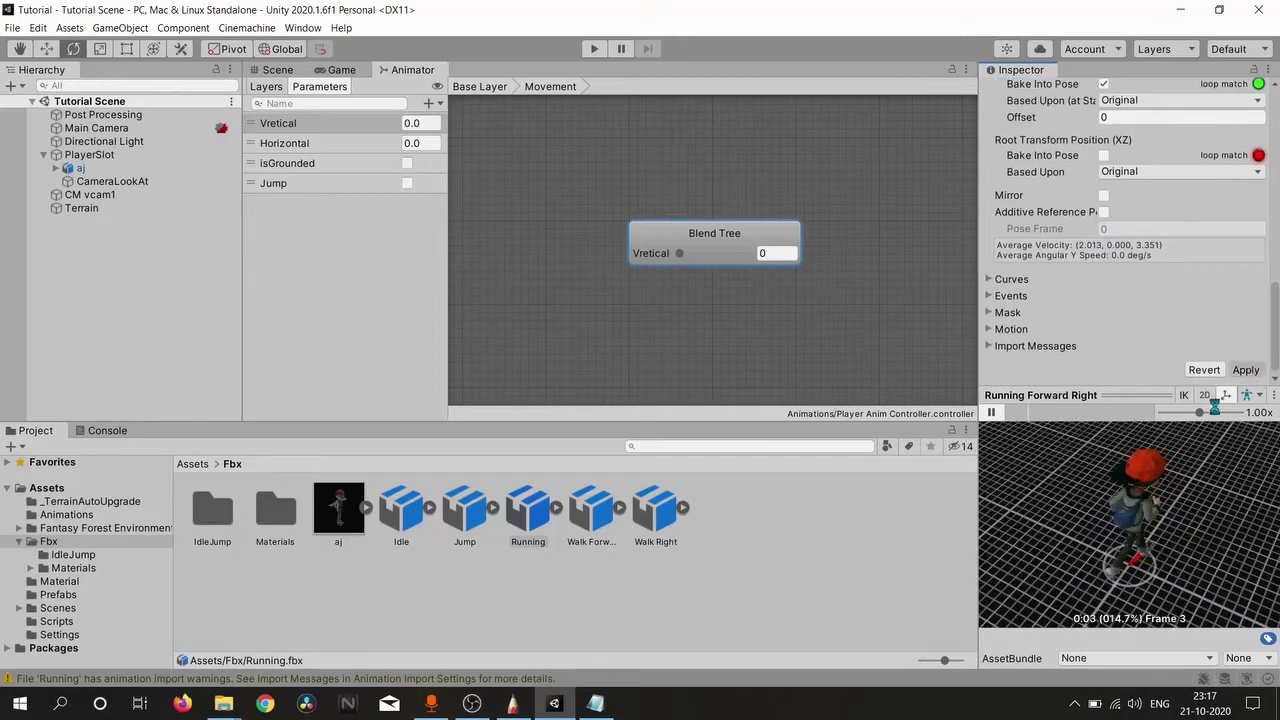
# Step: Expand the Running file's clips and set the Movement blend tree's blend type to 2D Simple Directional
pyautogui.click(556, 508)
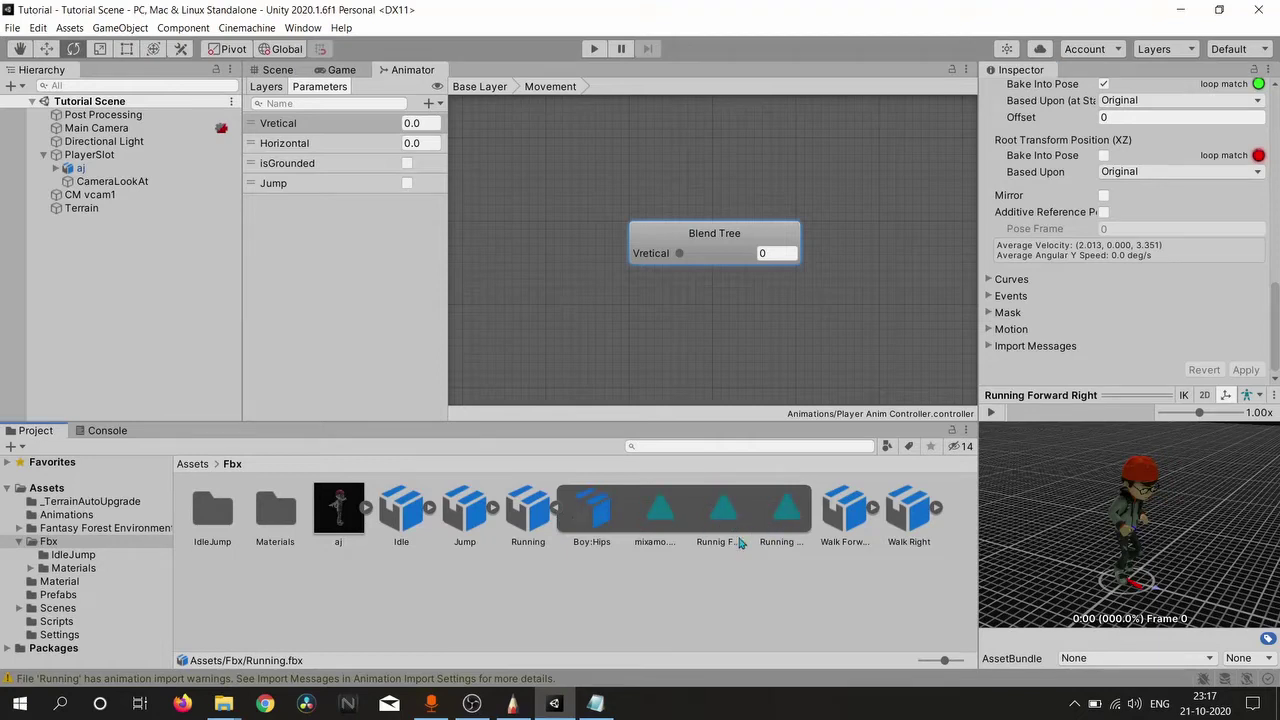
pyautogui.click(536, 513)
pyautogui.scroll(6, 1011, 163)
pyautogui.click(697, 240)
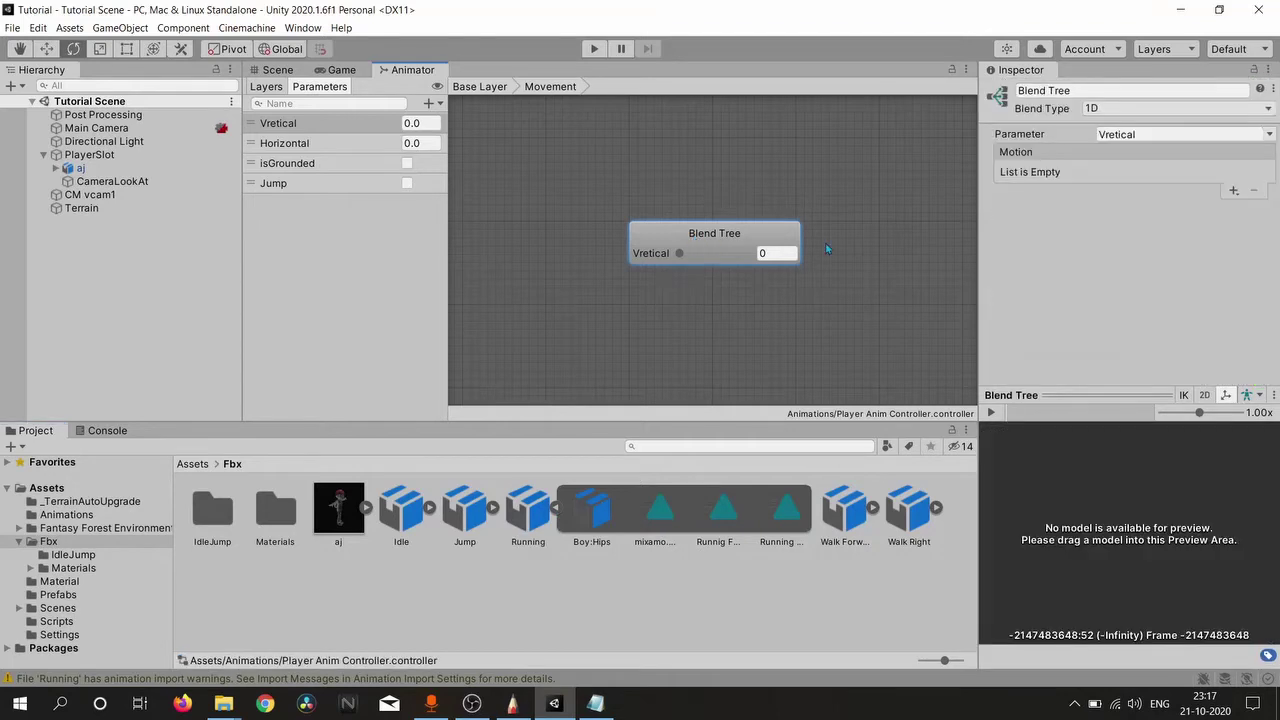
pyautogui.click(1248, 112)
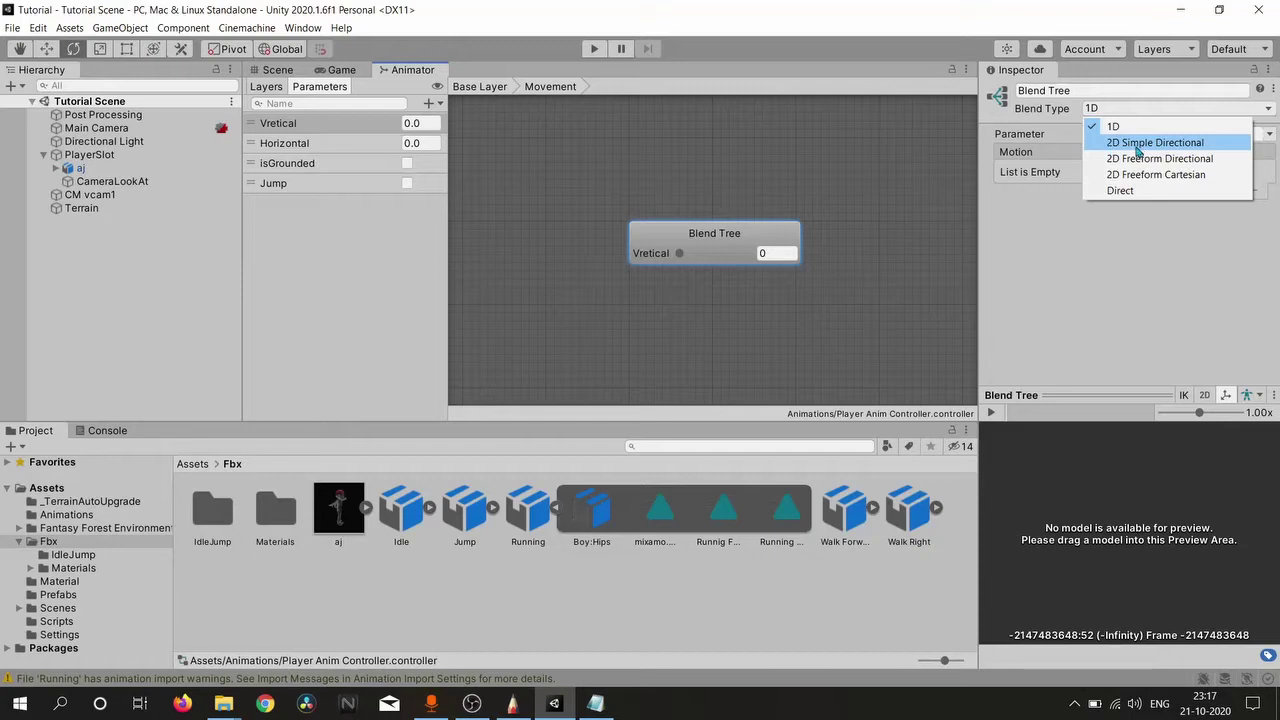
pyautogui.click(1027, 113)
pyautogui.click(1113, 115)
pyautogui.click(1150, 142)
# Step: Add six empty motion fields to the blend tree
pyautogui.click(1206, 206)
pyautogui.click(1234, 191)
pyautogui.click(1206, 208)
pyautogui.scroll(-3, 1240, 349)
pyautogui.click(1222, 343)
pyautogui.click(1206, 364)
pyautogui.click(1222, 348)
pyautogui.click(1206, 369)
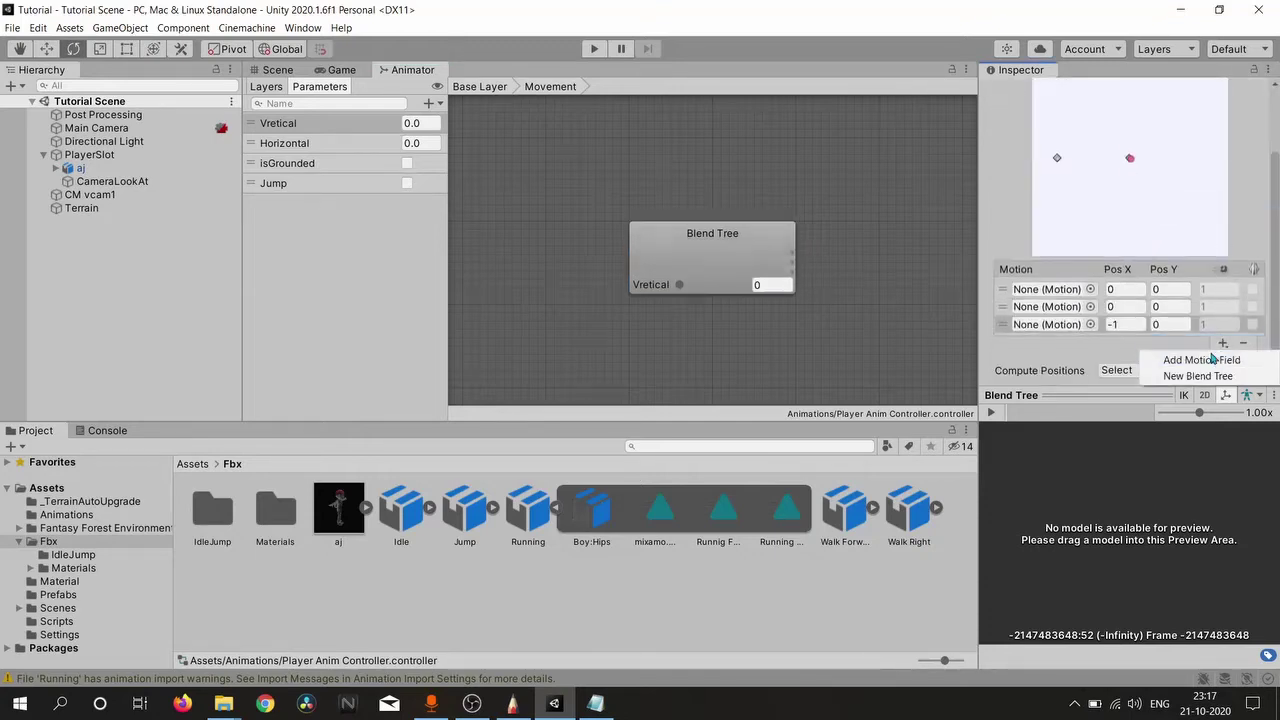
# Step: Assign the Idle file's Take 001 clip to the first motion field and Running's mixamo.com clip to the second
pyautogui.click(429, 507)
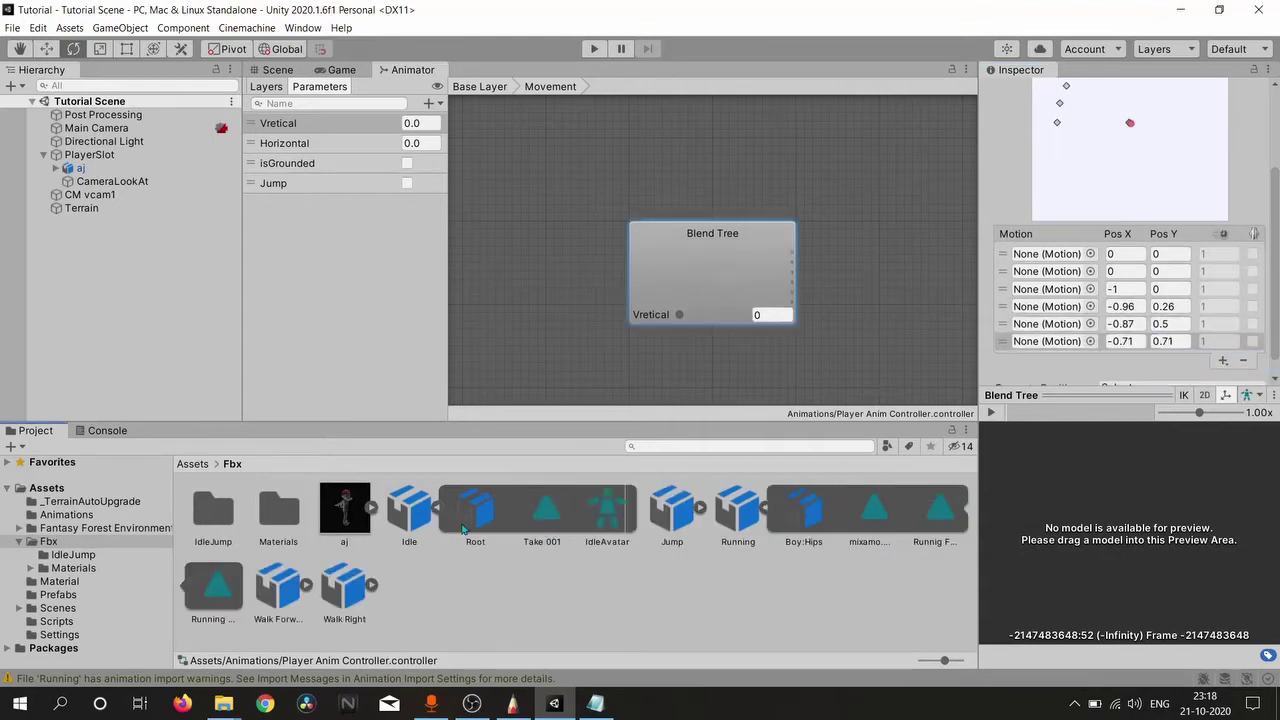
pyautogui.moveTo(542, 510); pyautogui.dragTo(1047, 253)
pyautogui.click(436, 508)
pyautogui.moveTo(656, 521); pyautogui.dragTo(1047, 271)
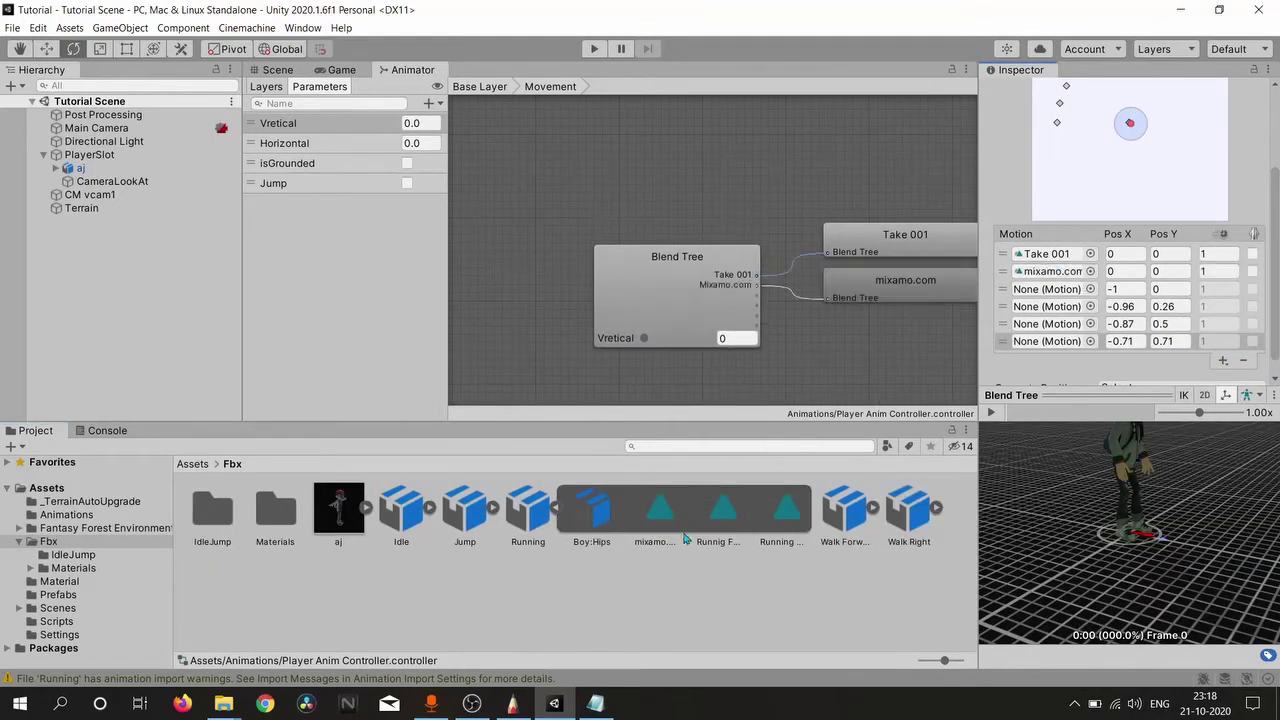
# Step: Assign Runnig Forward left to the third motion field and Running Forward Right to the fourth
pyautogui.click(716, 525)
pyautogui.click(677, 280)
pyautogui.scroll(-3, 1130, 280)
pyautogui.moveTo(720, 525); pyautogui.dragTo(1047, 271)
pyautogui.moveTo(786, 515); pyautogui.dragTo(1043, 287)
# Step: Show the Fbx folder as a list and assign Walk Forward's StrafeWalkForwards clip to the fifth motion field
pyautogui.click(556, 508)
pyautogui.click(620, 508)
pyautogui.moveTo(944, 660); pyautogui.dragTo(915, 660)
pyautogui.moveTo(240, 590); pyautogui.dragTo(1047, 306)
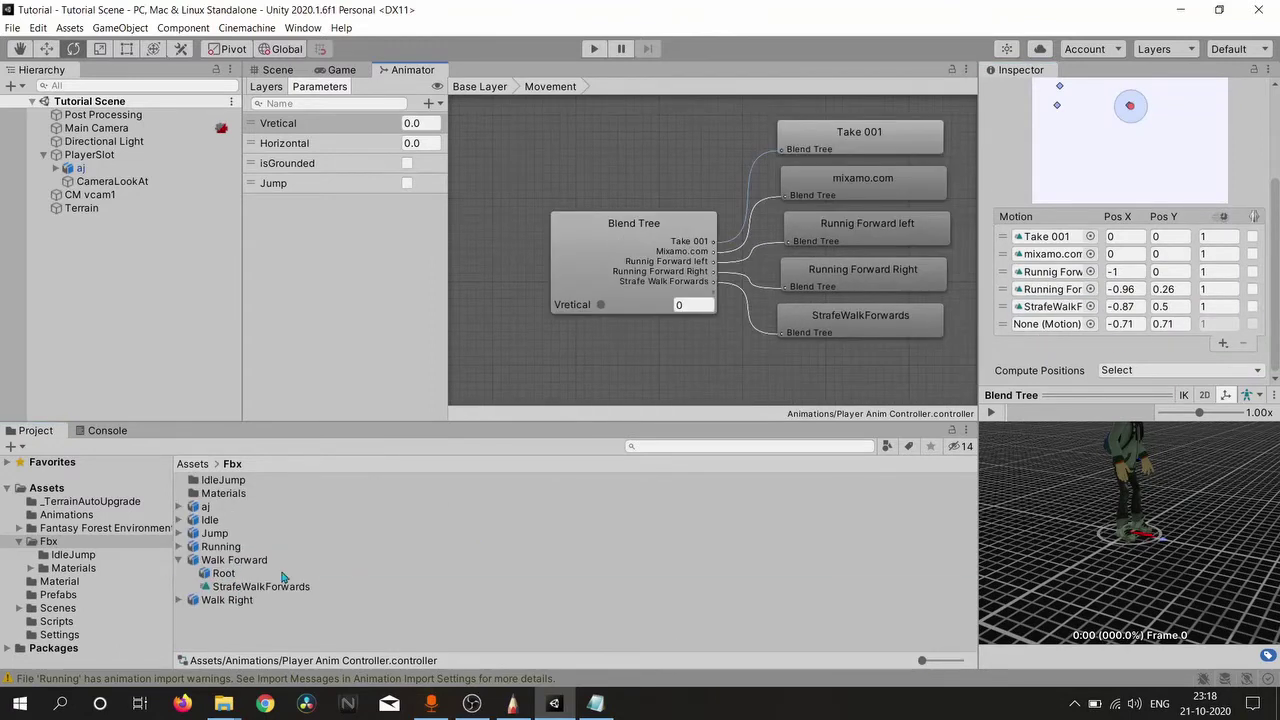
# Step: Assign Walk Right's StrafeRight clip to the sixth motion field and add a seventh field
pyautogui.rightClick(618, 233)
pyautogui.click(178, 559)
pyautogui.click(179, 573)
pyautogui.moveTo(239, 599); pyautogui.dragTo(1036, 324)
pyautogui.scroll(-1, 1140, 324)
pyautogui.click(1224, 327)
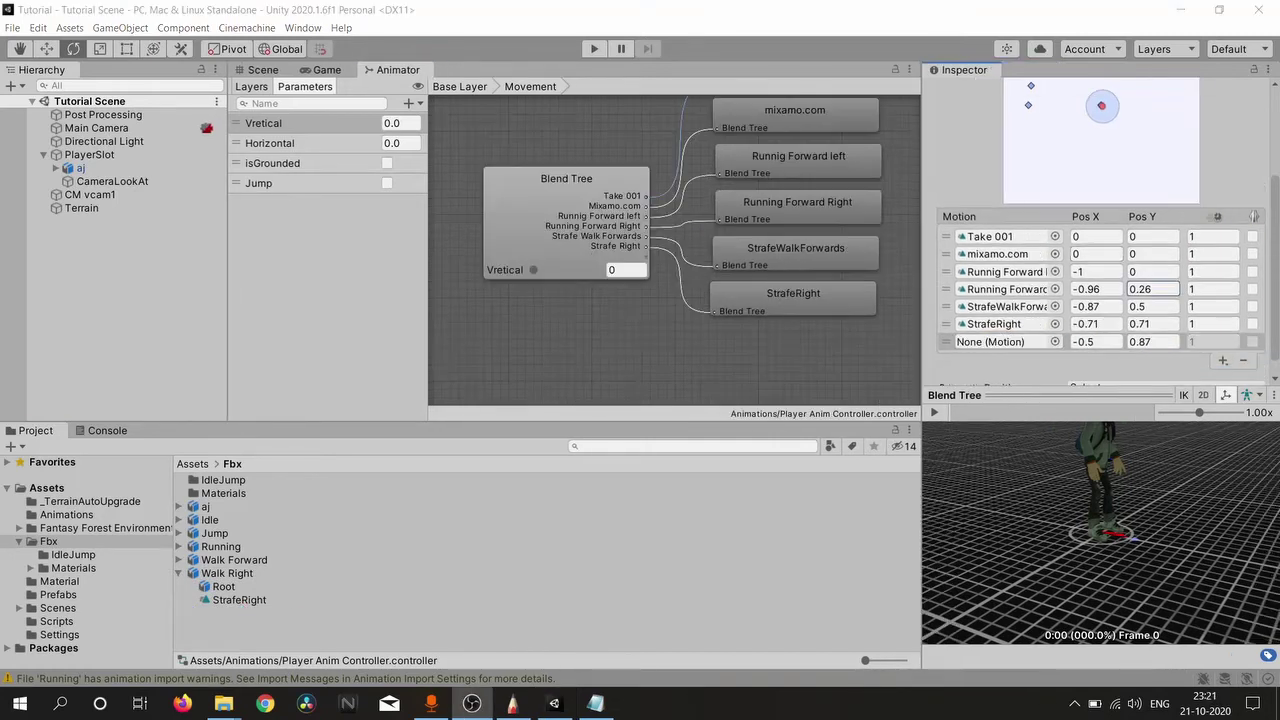
# Step: Position mixamo.com at 0, 1, Runnig Forward left at -1, 1, Running Forward Right at 1, 1 and StrafeWalkForwards at 0, -1
pyautogui.press('Tab')
pyautogui.press('Tab')
pyautogui.press('Tab')
pyautogui.press('Tab')
pyautogui.press('Tab')
pyautogui.press('Tab')
pyautogui.write('1')
pyautogui.press('Tab')
# Step: Assign the StrafeRight clip to the seventh motion field and position it at 1, 0
pyautogui.write('1')
pyautogui.press('Tab')
pyautogui.write('0')
# Step: Set StrafeWalkForwards' playback speed to -1 and position the sixth motion, StrafeRight, at -1, 0
pyautogui.press('Tab')
pyautogui.write('-1')
pyautogui.click(1200, 309)
pyautogui.write('-1')
pyautogui.press('Tab')
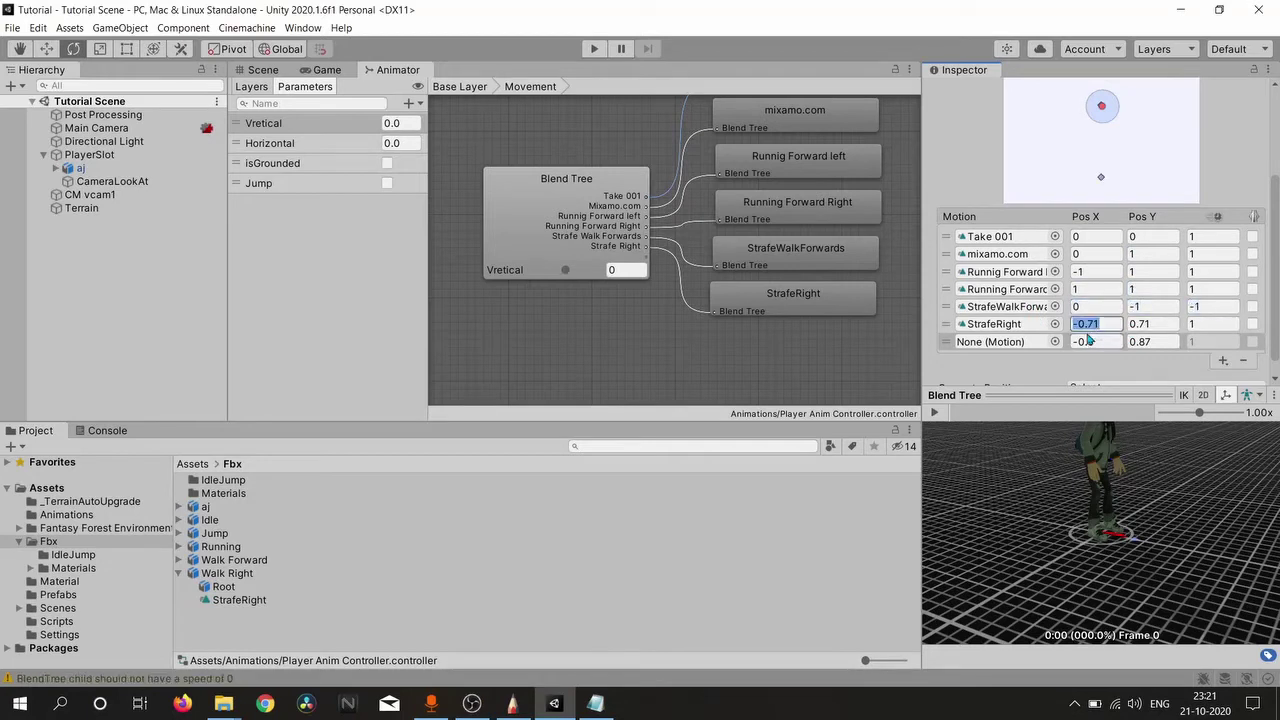
pyautogui.write('-1')
pyautogui.press('Tab')
pyautogui.write('0')
pyautogui.moveTo(239, 600); pyautogui.dragTo(990, 342)
pyautogui.click(1088, 342)
pyautogui.write('1')
pyautogui.press('Tab')
pyautogui.write('0')
# Step: Set the playback speed of the StrafeRight motion at position -1, 0 to -1
pyautogui.hotkey('shift', 'Tab')
pyautogui.hotkey('shift', 'Tab')
pyautogui.write('-1')
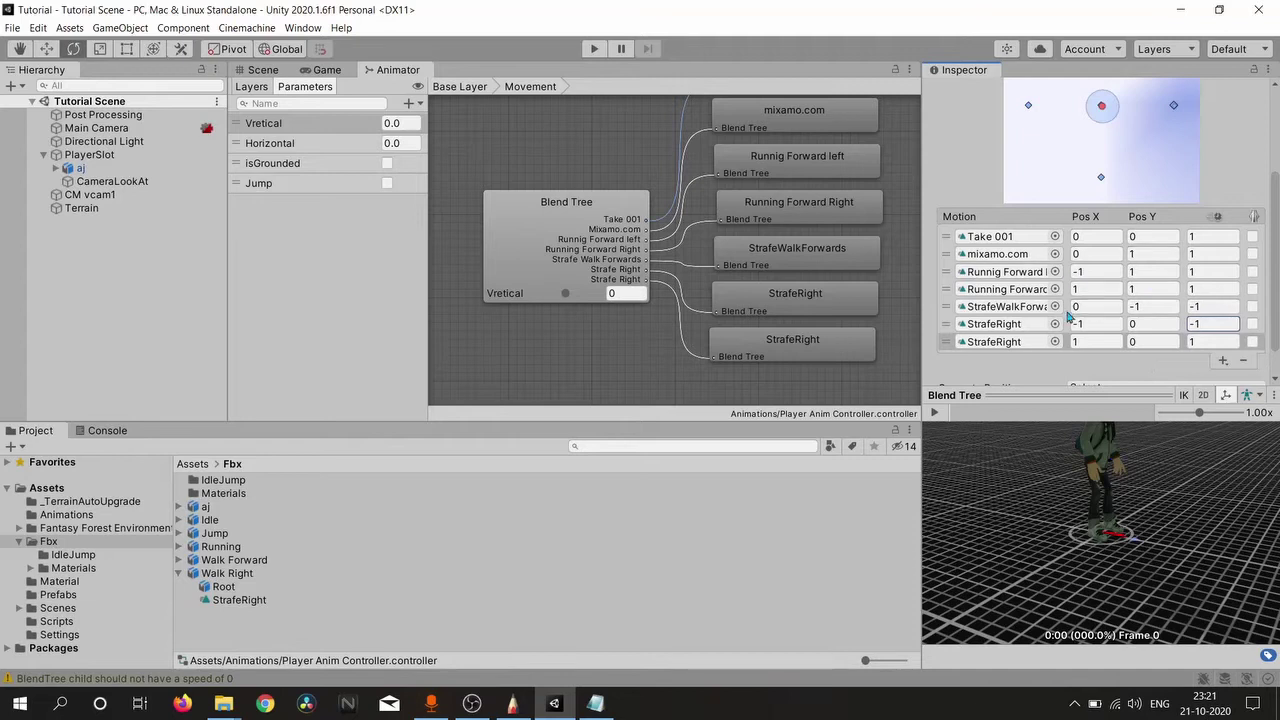
pyautogui.scroll(2, 1277, 338)
pyautogui.moveTo(764, 205); pyautogui.dragTo(728, 237, button='middle')
pyautogui.scroll(-2, 731, 232)
pyautogui.scroll(-3, 1037, 231)
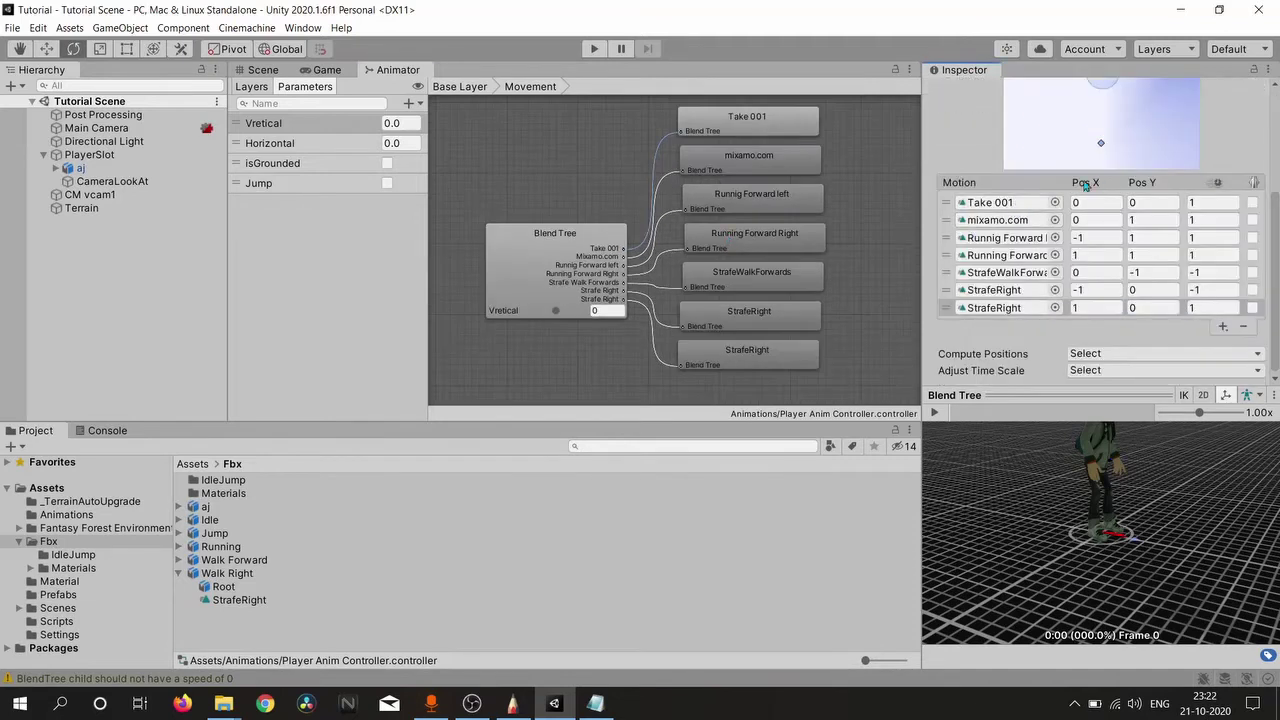
# Step: Set the blend tree's parameters to Horizontal for the X axis and Vretical for the Y axis
pyautogui.scroll(3, 1080, 134)
pyautogui.click(1258, 135)
pyautogui.click(1148, 137)
pyautogui.click(1162, 136)
pyautogui.click(1182, 169)
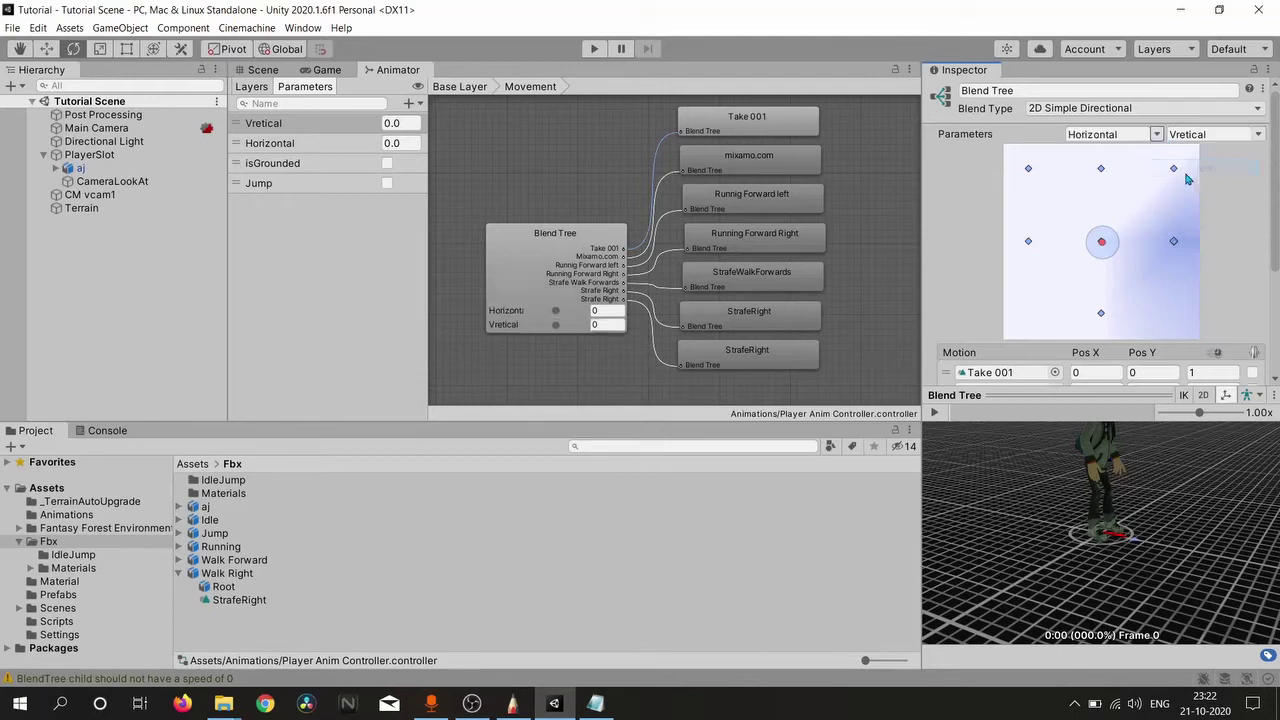
# Step: Widen the Inspector and review the blend tree's motion names, positions and speeds
pyautogui.scroll(-3, 1158, 185)
pyautogui.scroll(3, 1158, 185)
pyautogui.scroll(-3, 1120, 150)
pyautogui.scroll(3, 1128, 232)
pyautogui.scroll(-3, 1233, 166)
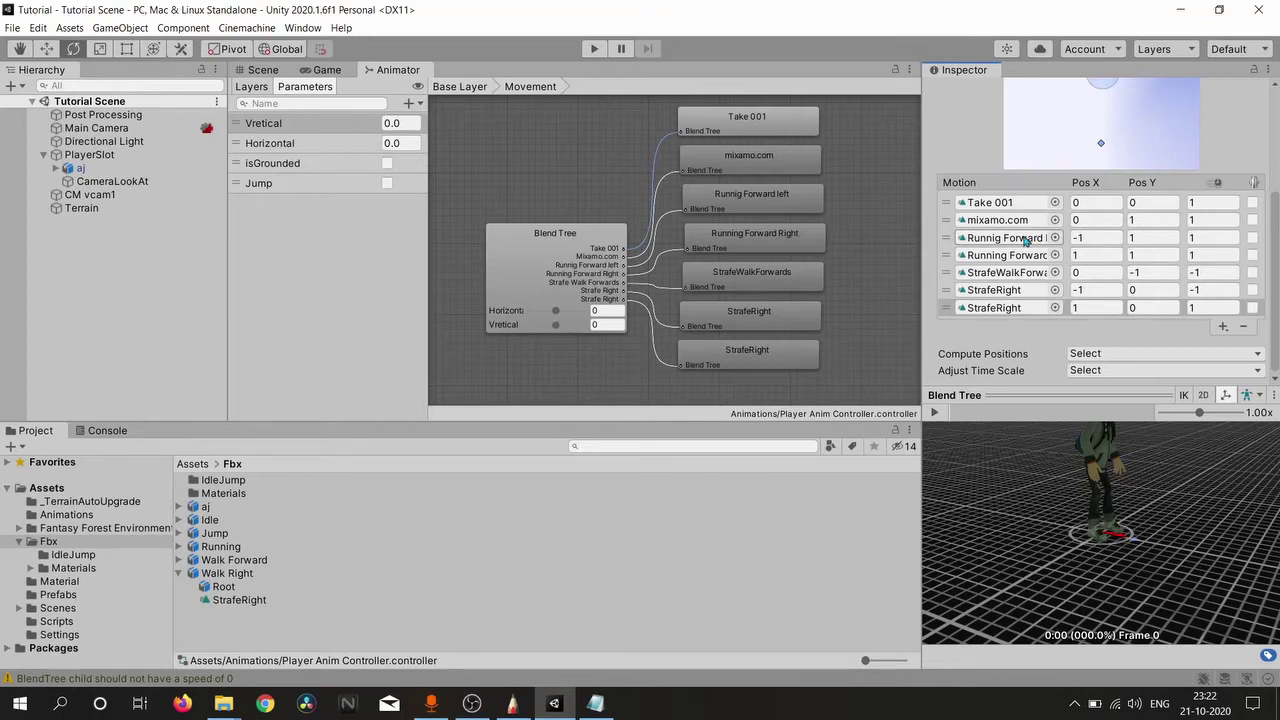
pyautogui.moveTo(922, 230); pyautogui.dragTo(887, 230)
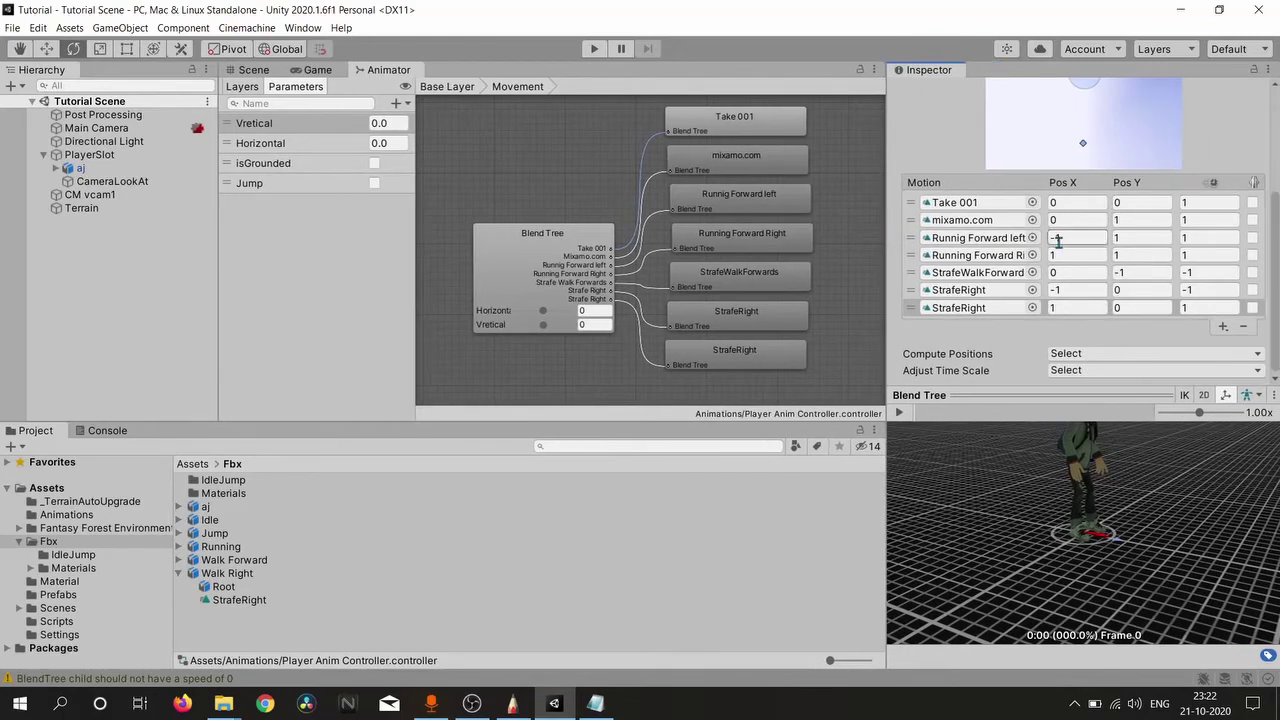
pyautogui.click(1119, 220)
# Step: Play the blend tree preview, moving the blend point to the StrafeRight motion at -1, 0 and back to the centre
pyautogui.click(900, 412)
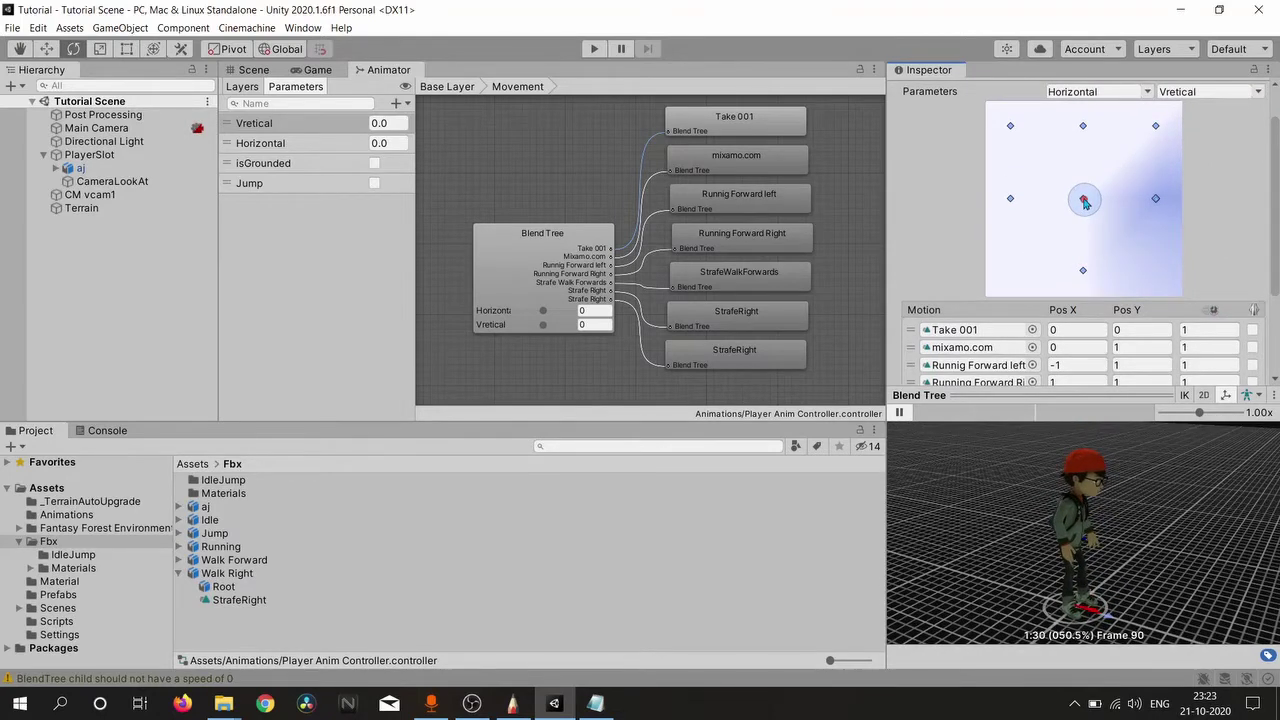
pyautogui.moveTo(1084, 201); pyautogui.dragTo(1007, 201)
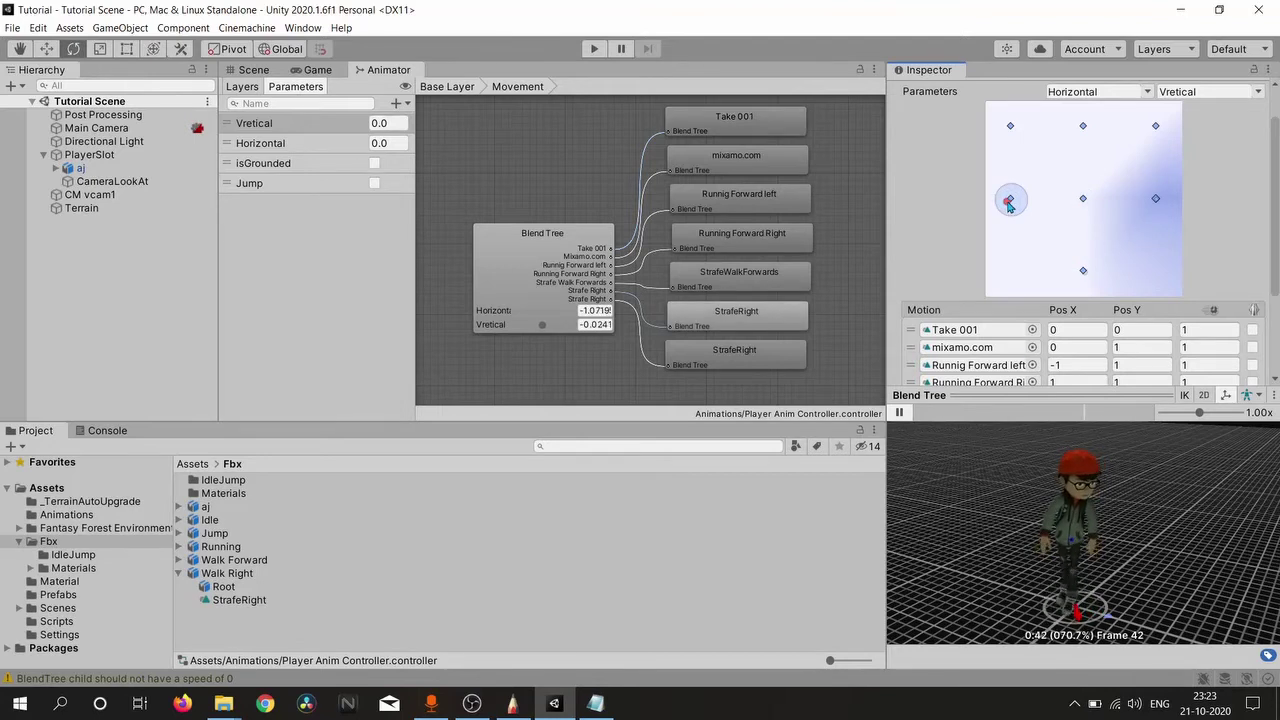
pyautogui.moveTo(1068, 592); pyautogui.dragTo(1203, 549, button='right')
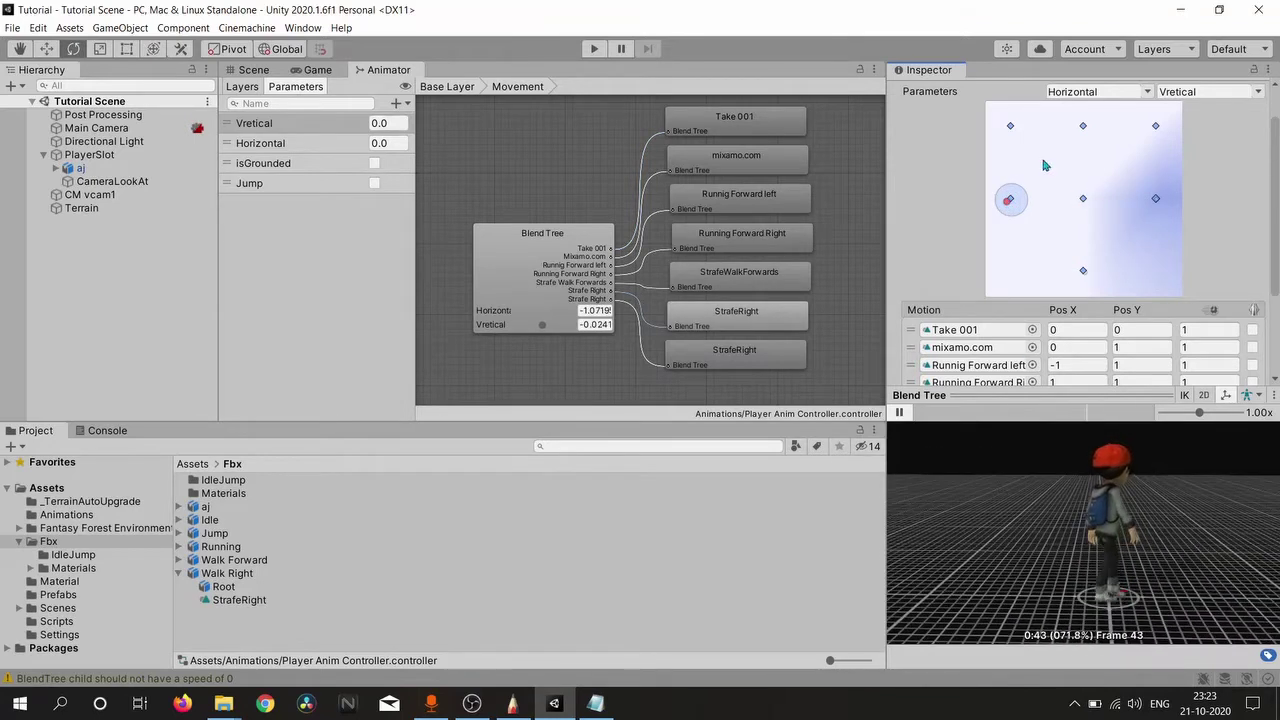
pyautogui.moveTo(1008, 200); pyautogui.dragTo(1083, 200)
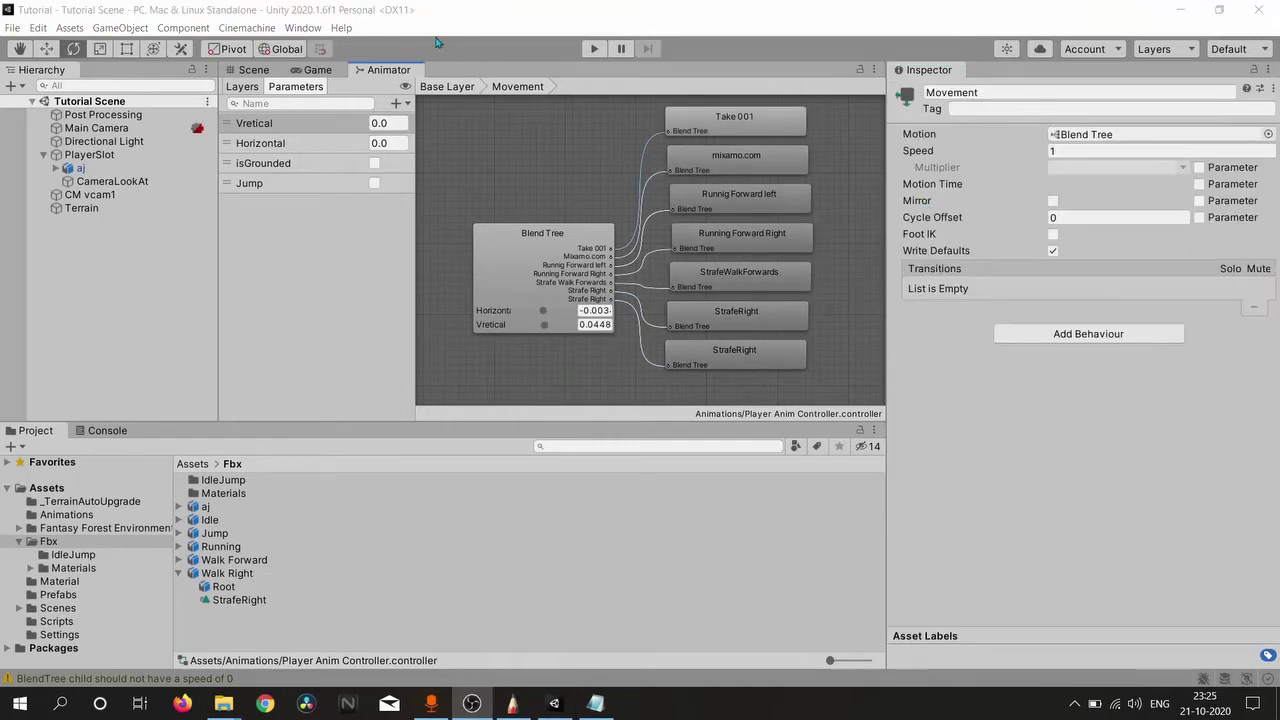
# Step: Return to the Base Layer and create an empty state named Jump below Movement
pyautogui.click(459, 91)
pyautogui.moveTo(647, 312); pyautogui.dragTo(614, 236, button='middle')
pyautogui.rightClick(614, 236)
pyautogui.moveTo(700, 242)
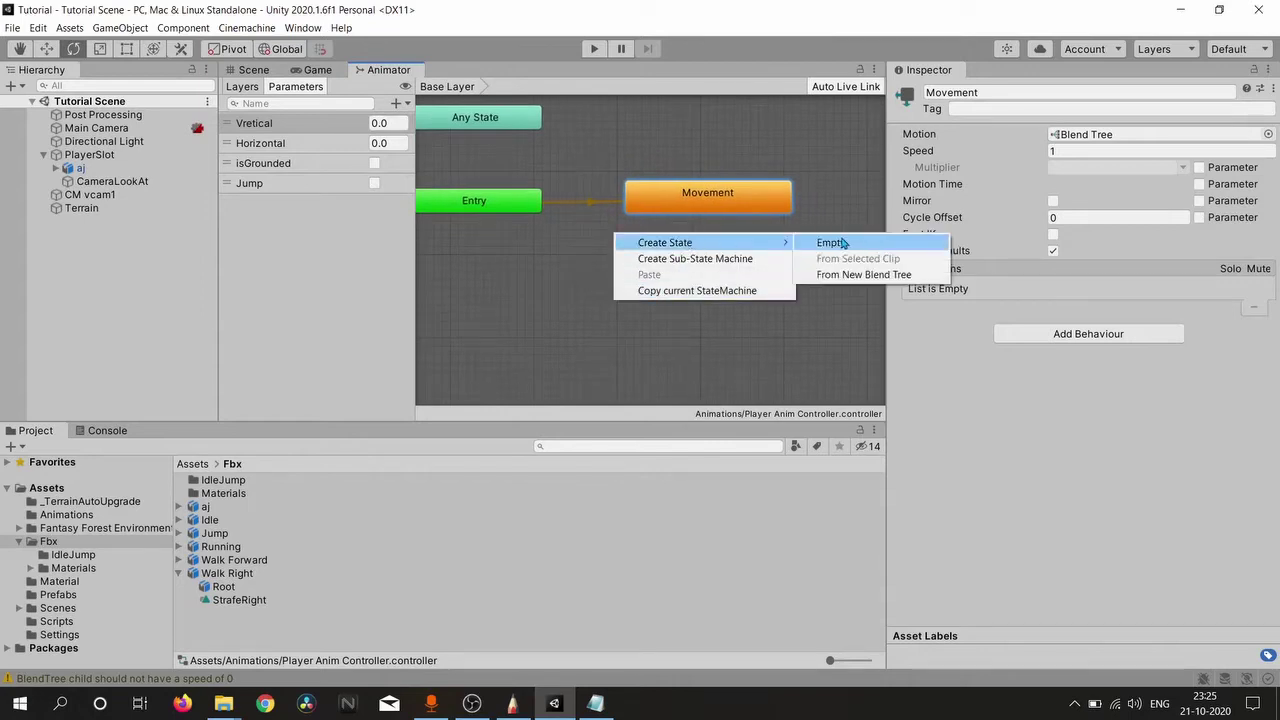
pyautogui.click(843, 243)
pyautogui.click(995, 92)
pyautogui.write('Jump')
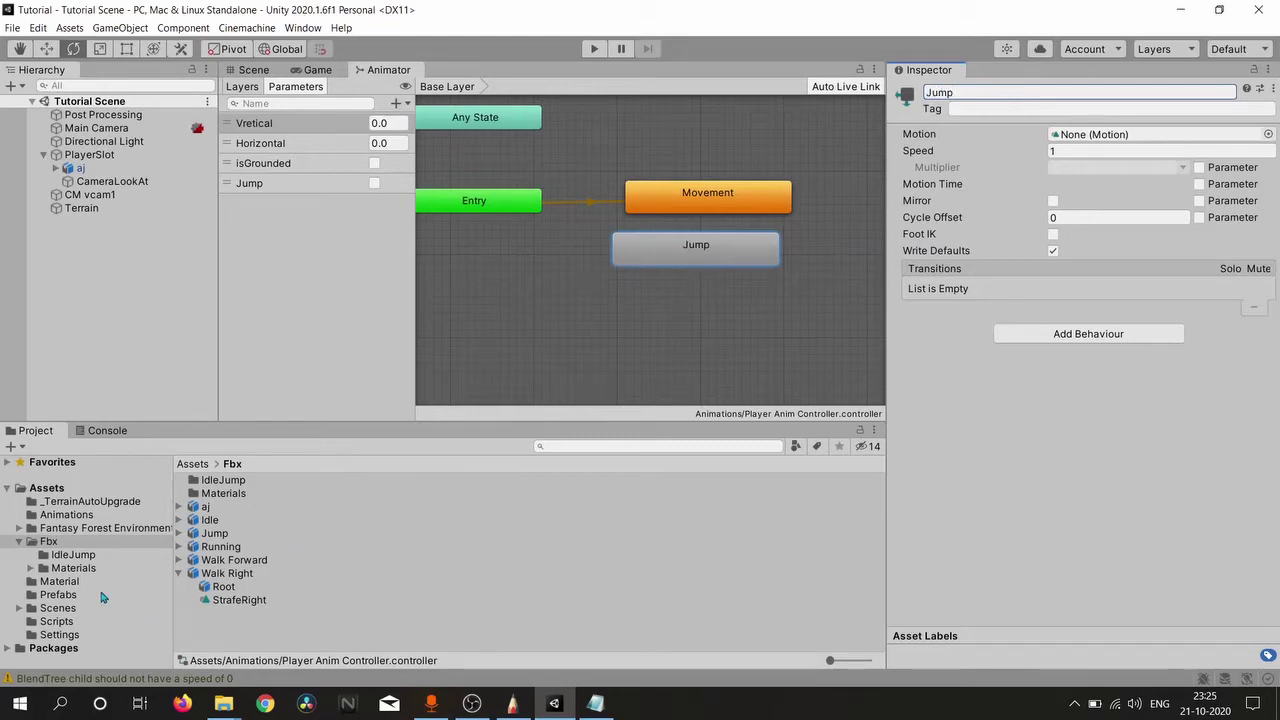
# Step: Preview m@StandingJump_Frame02 from the IdleJump folder and assign its StandingJump_Frame02 clip as the Jump state's motion
pyautogui.doubleClick(236, 484)
pyautogui.click(300, 494)
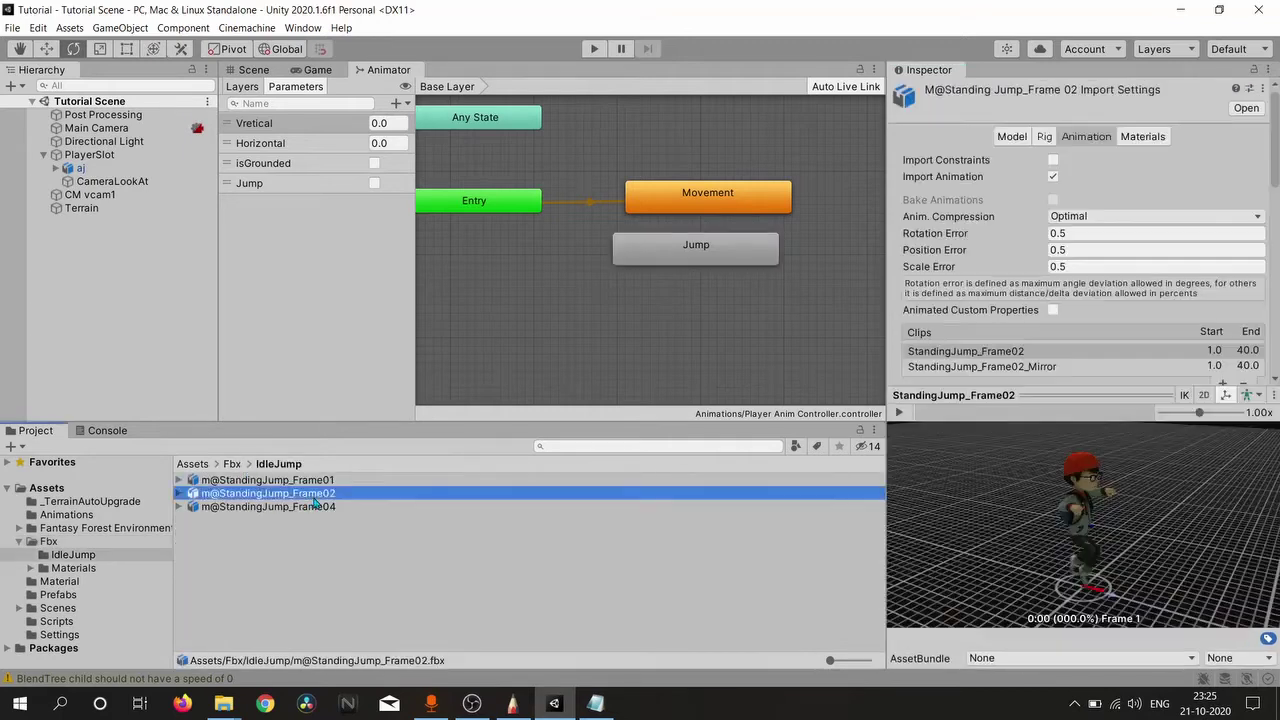
pyautogui.click(901, 413)
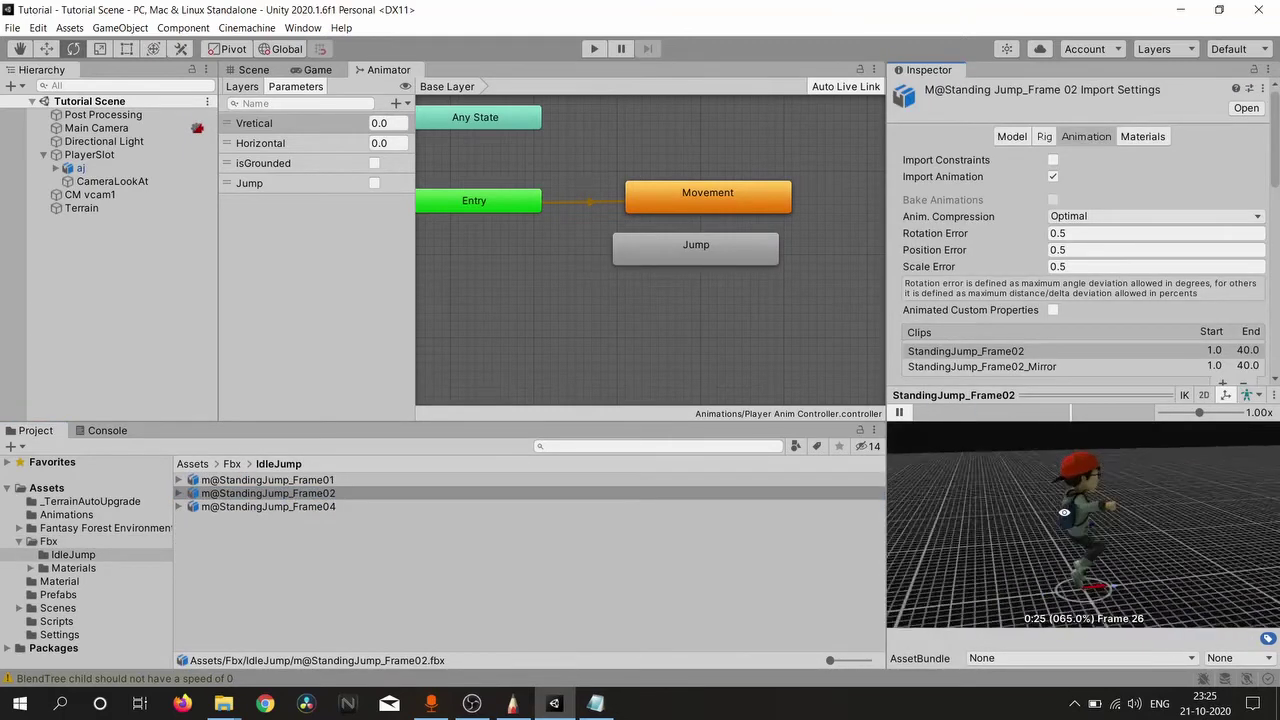
pyautogui.moveTo(1066, 512); pyautogui.dragTo(997, 511, button='right')
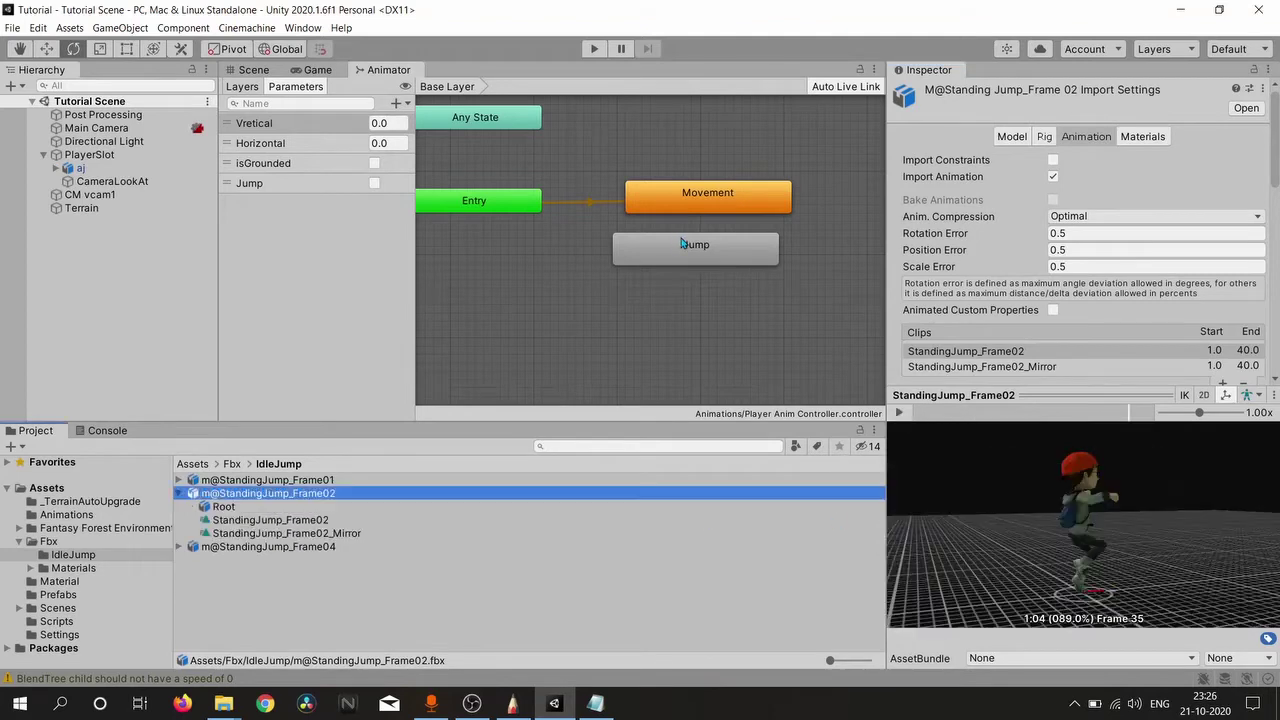
pyautogui.click(683, 243)
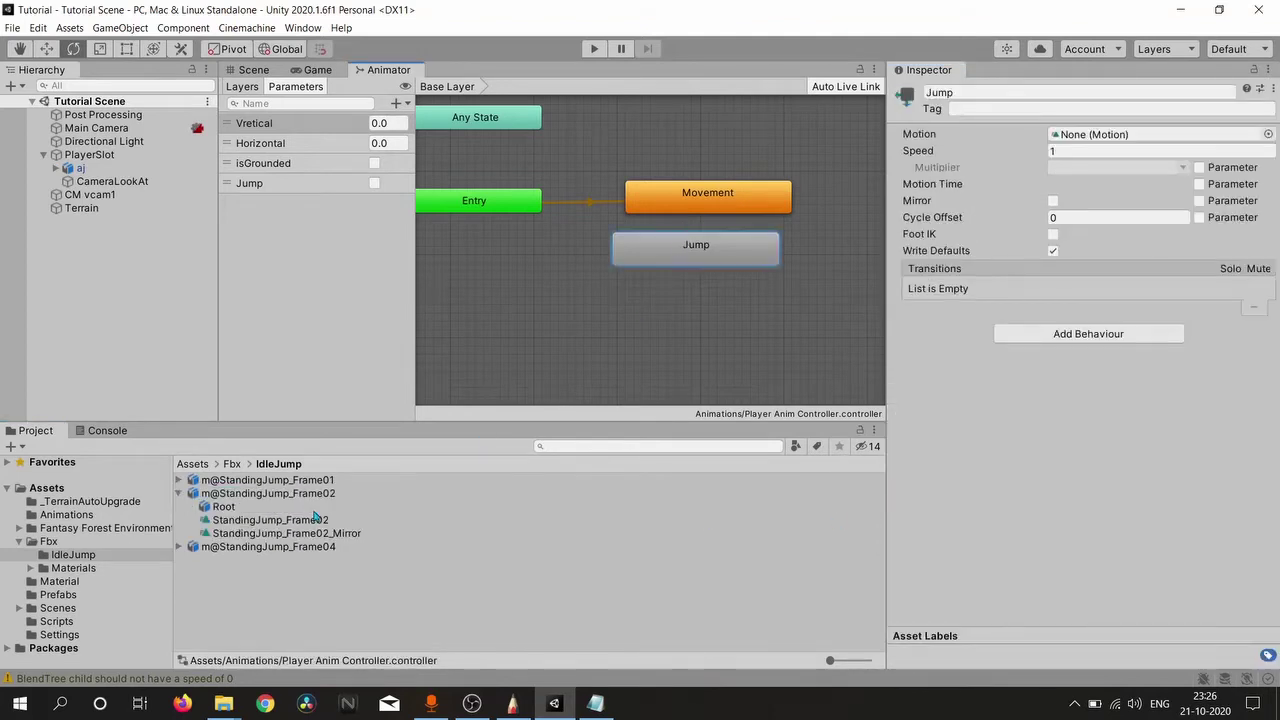
pyautogui.moveTo(314, 517); pyautogui.dragTo(1045, 134)
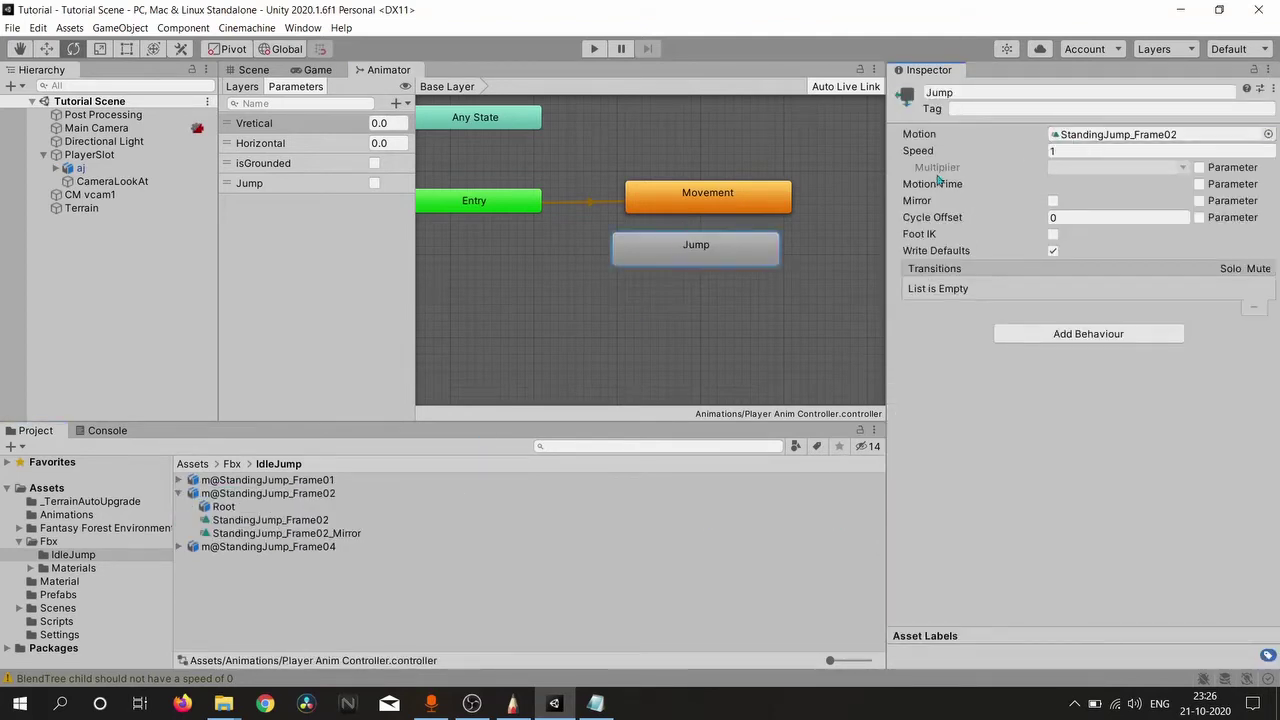
# Step: Align the Jump state beneath Movement and make transitions between the two states in both directions
pyautogui.moveTo(718, 262); pyautogui.dragTo(734, 291)
pyautogui.rightClick(707, 213)
pyautogui.click(748, 221)
pyautogui.click(706, 277)
pyautogui.rightClick(740, 285)
pyautogui.click(780, 291)
pyautogui.click(766, 192)
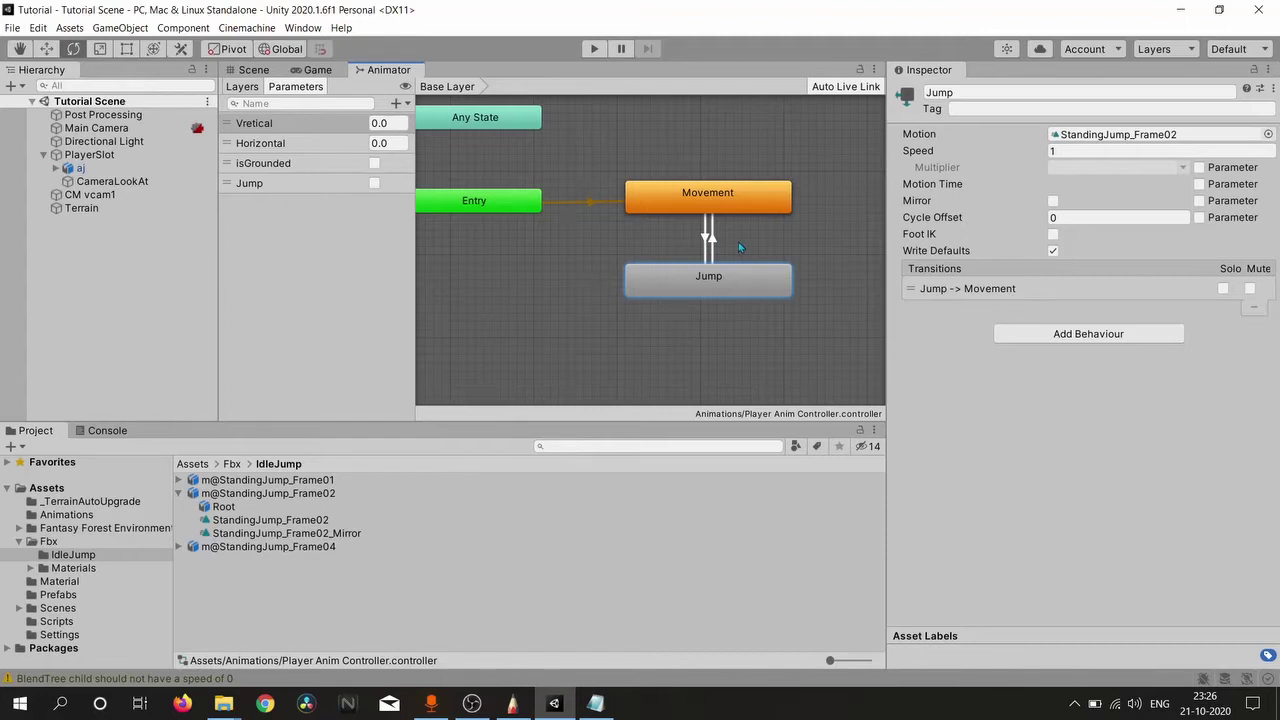
# Step: Disable exit time on the Movement-to-Jump transition and add the condition Jump is true
pyautogui.click(707, 239)
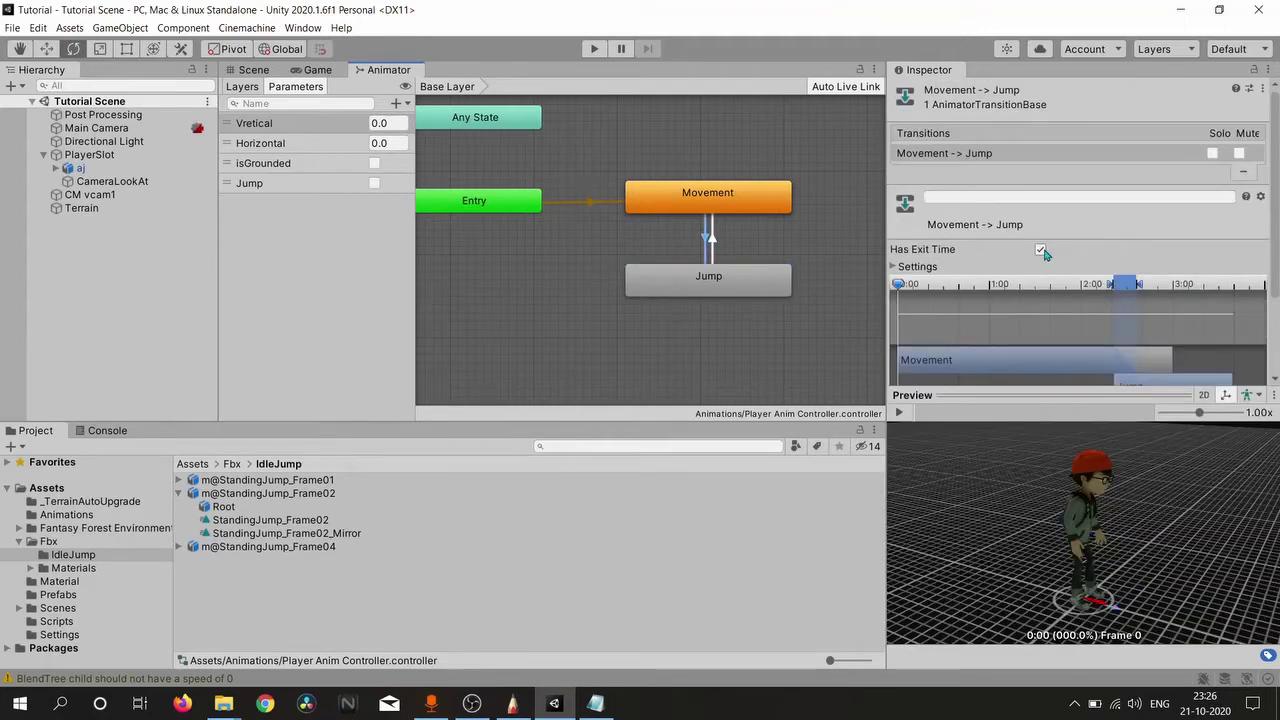
pyautogui.click(1041, 250)
pyautogui.moveTo(1275, 211); pyautogui.dragTo(1275, 307)
pyautogui.click(1227, 334)
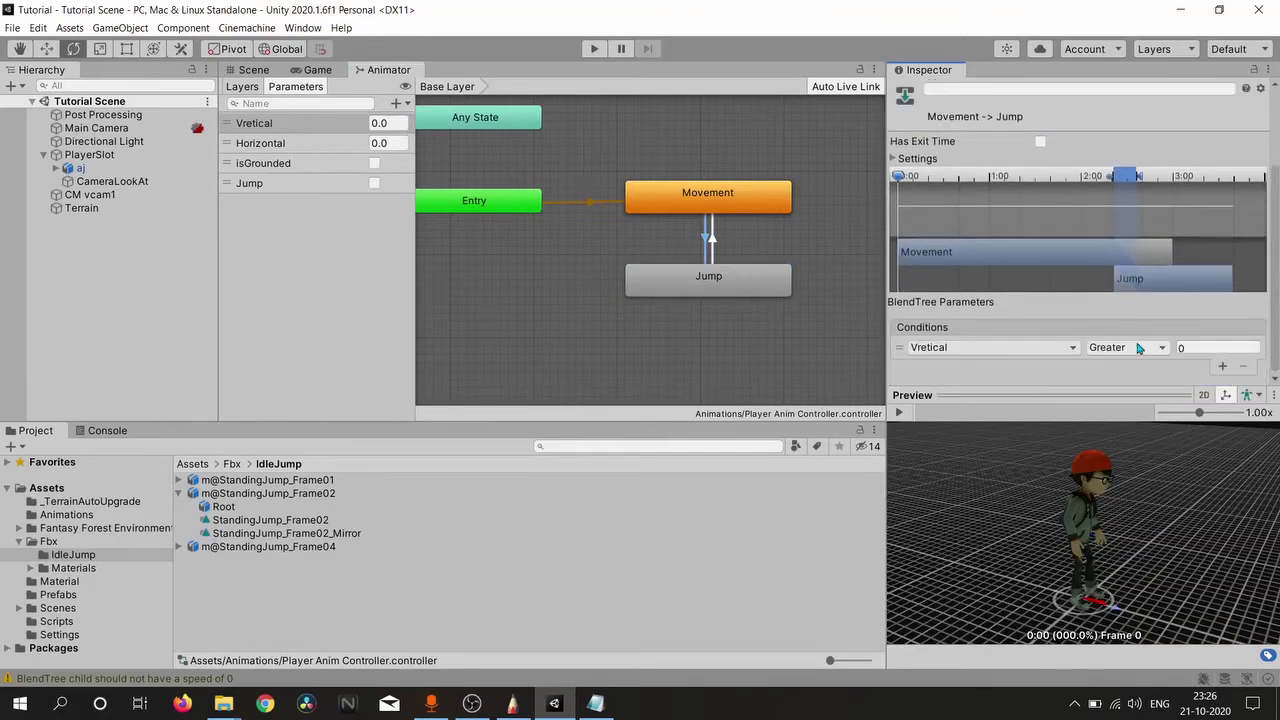
pyautogui.click(1000, 347)
pyautogui.scroll(-1, 955, 438)
pyautogui.click(955, 430)
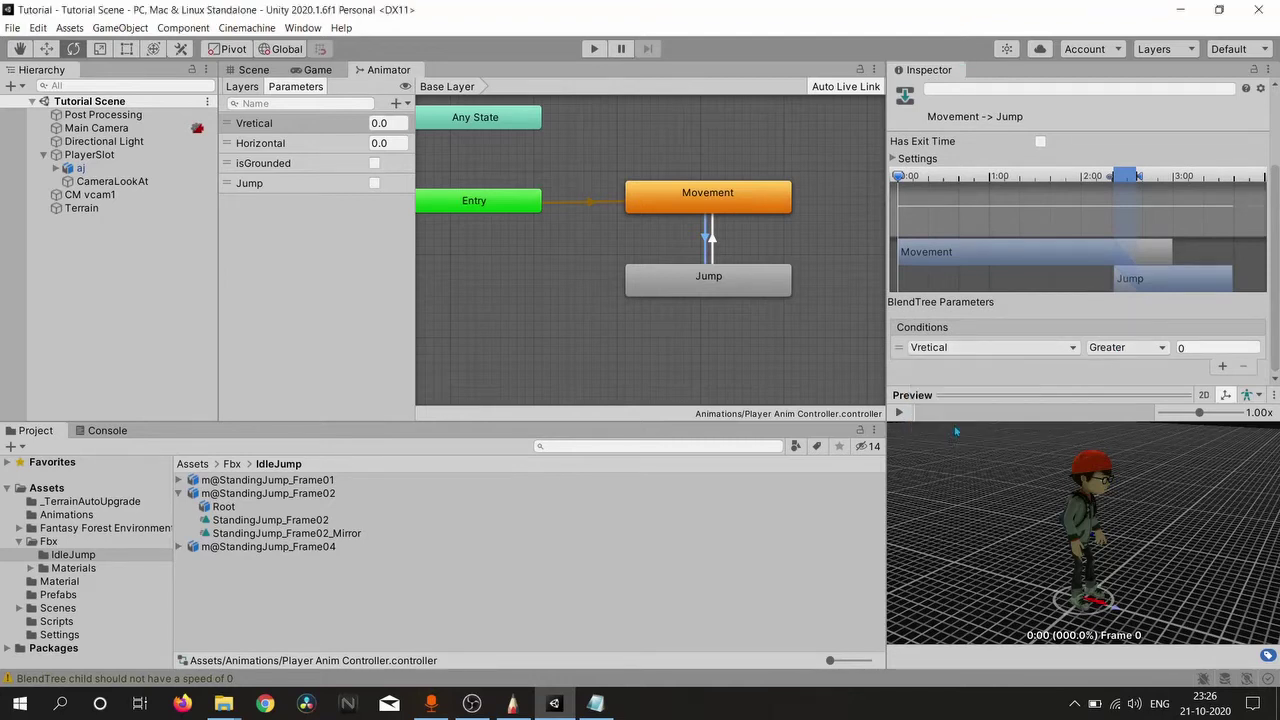
# Step: Add a second transition from Movement to Jump and select the transitions between them
pyautogui.rightClick(704, 210)
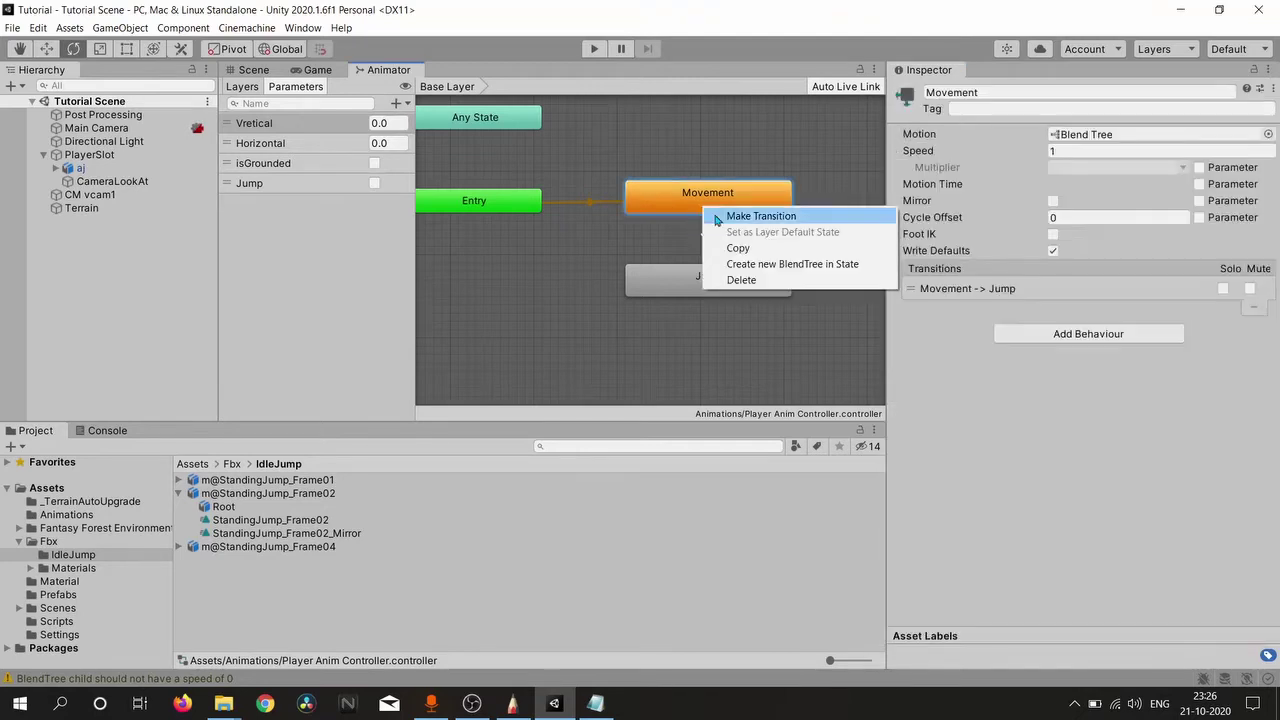
pyautogui.click(761, 216)
pyautogui.click(700, 278)
pyautogui.click(710, 240)
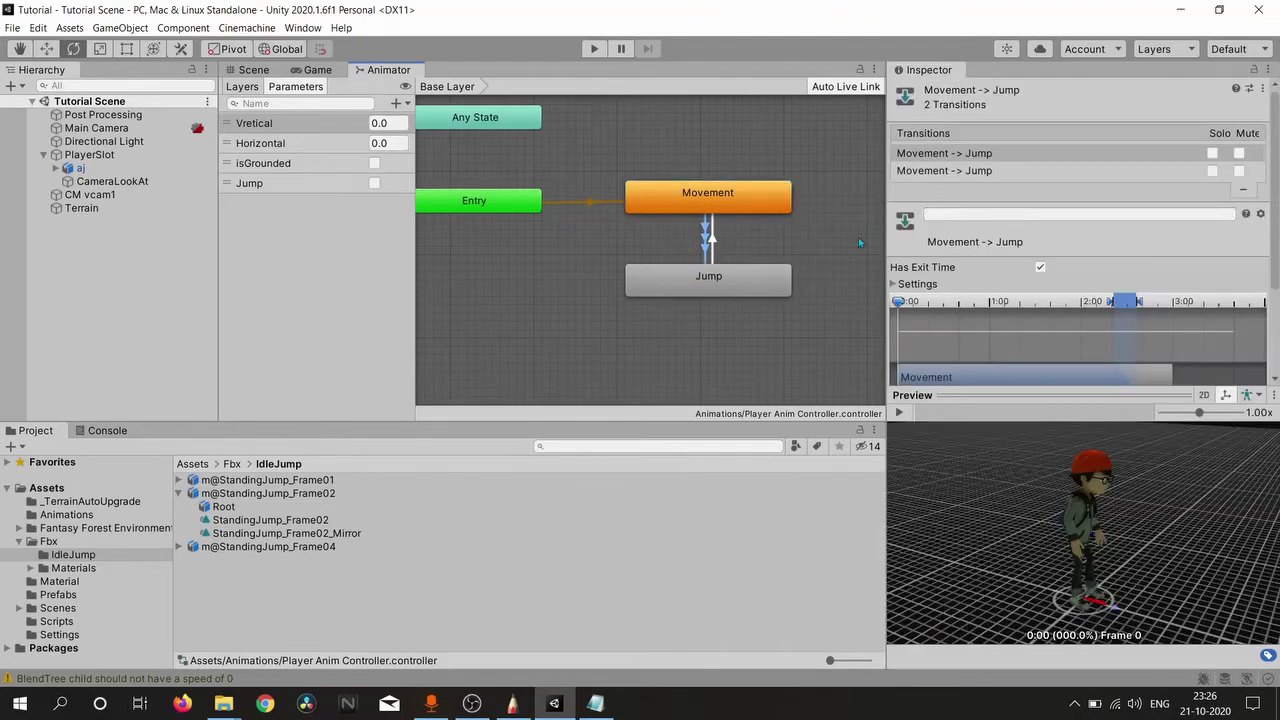
# Step: Disable exit time on the selected Movement-to-Jump transition and add the condition isGrounded is false
pyautogui.click(1040, 269)
pyautogui.scroll(-3, 1233, 318)
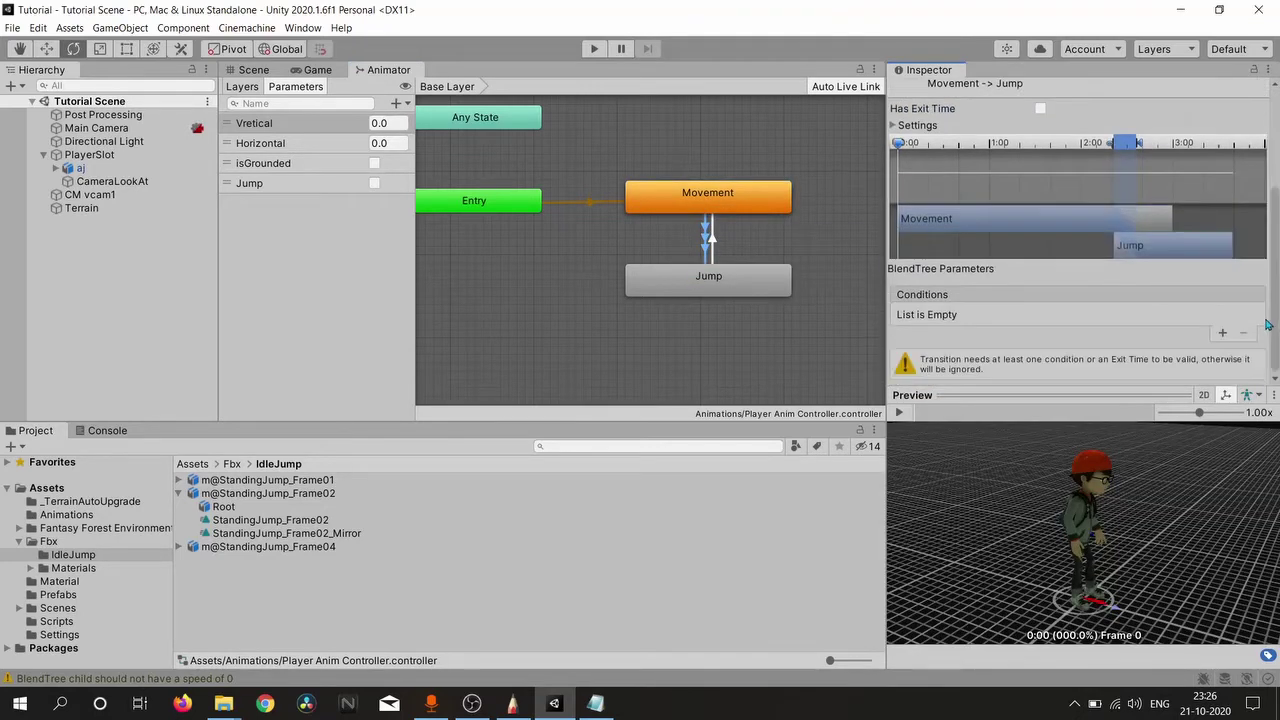
pyautogui.click(1218, 331)
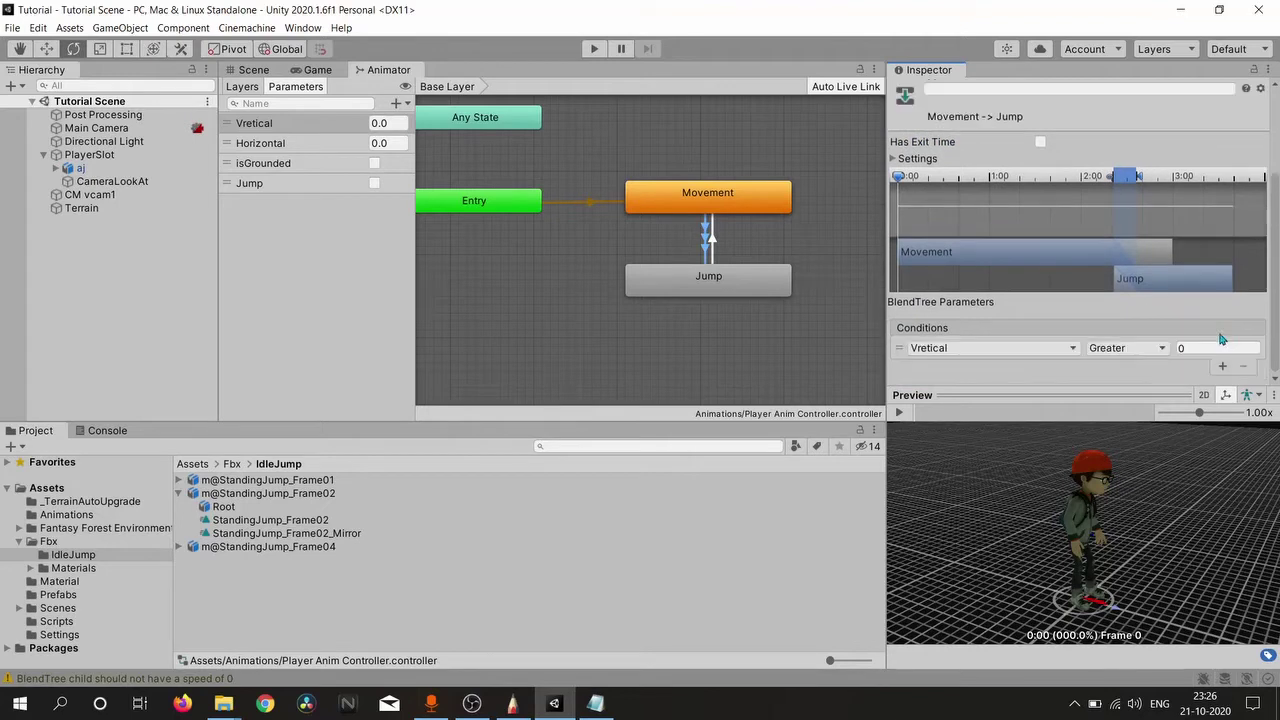
pyautogui.click(1014, 347)
pyautogui.click(945, 433)
pyautogui.click(1138, 349)
pyautogui.click(1136, 365)
pyautogui.click(1140, 348)
pyautogui.click(1122, 380)
# Step: Disable exit time on the Jump-to-Movement transition and add the condition isGrounded is true
pyautogui.click(713, 249)
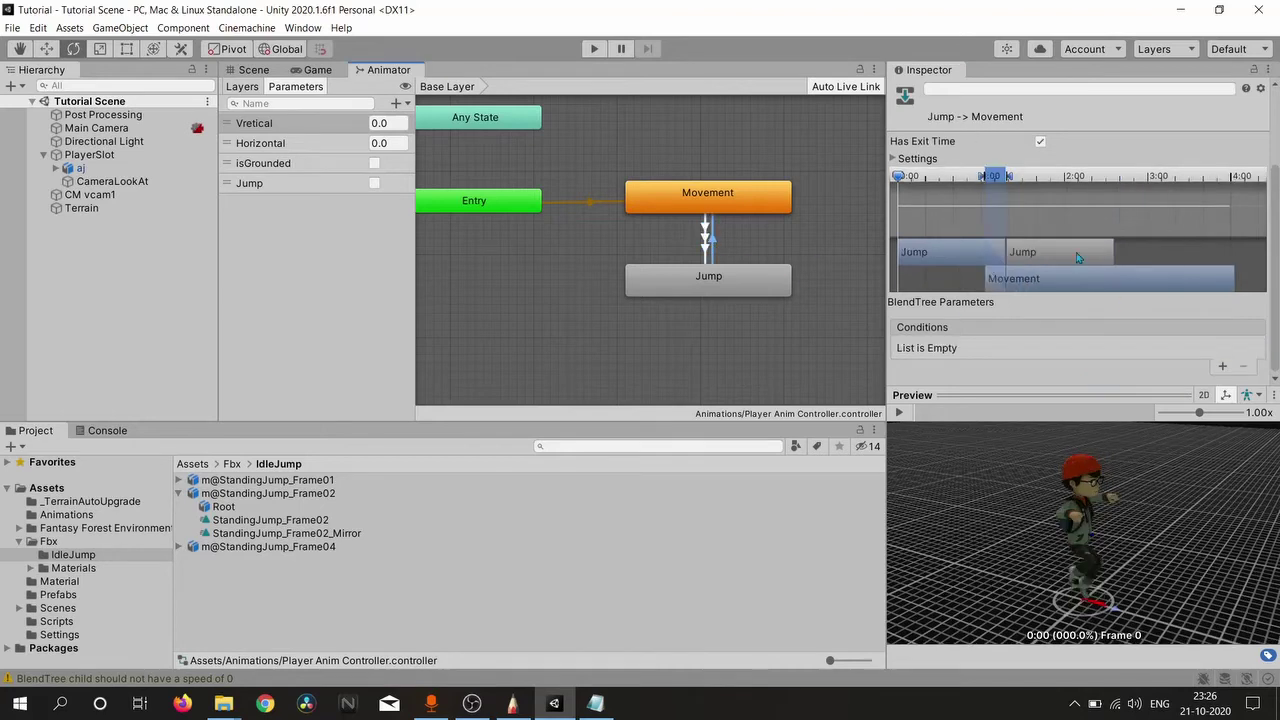
pyautogui.click(1223, 368)
pyautogui.click(1047, 354)
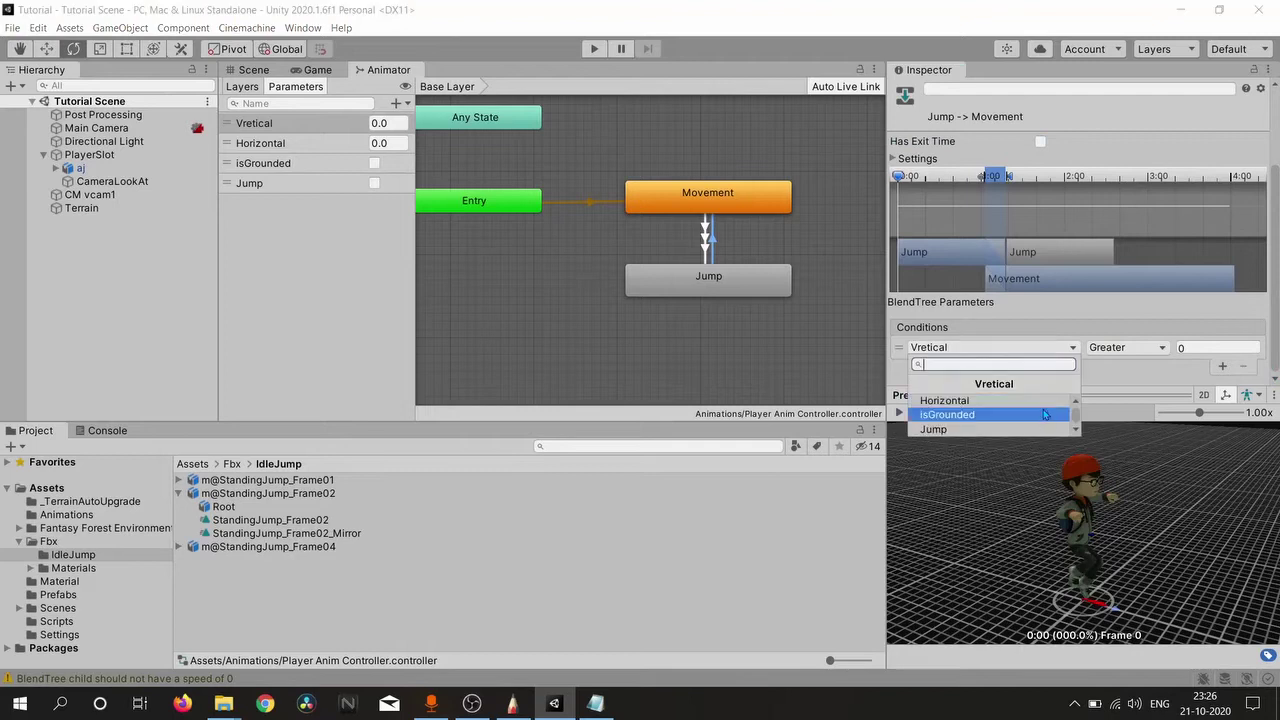
pyautogui.click(1062, 411)
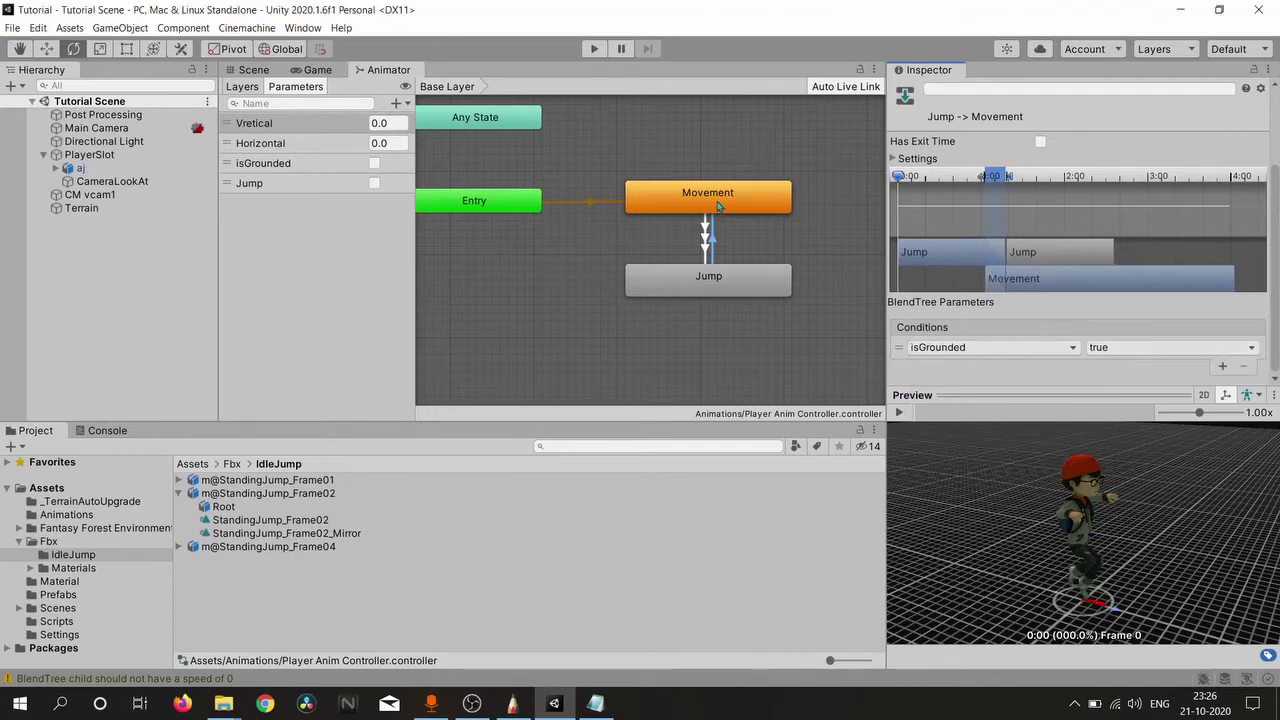
# Step: Set the Jump-to-Movement transition's duration to 0.2 s in its settings
pyautogui.moveTo(717, 205); pyautogui.dragTo(781, 289, button='middle')
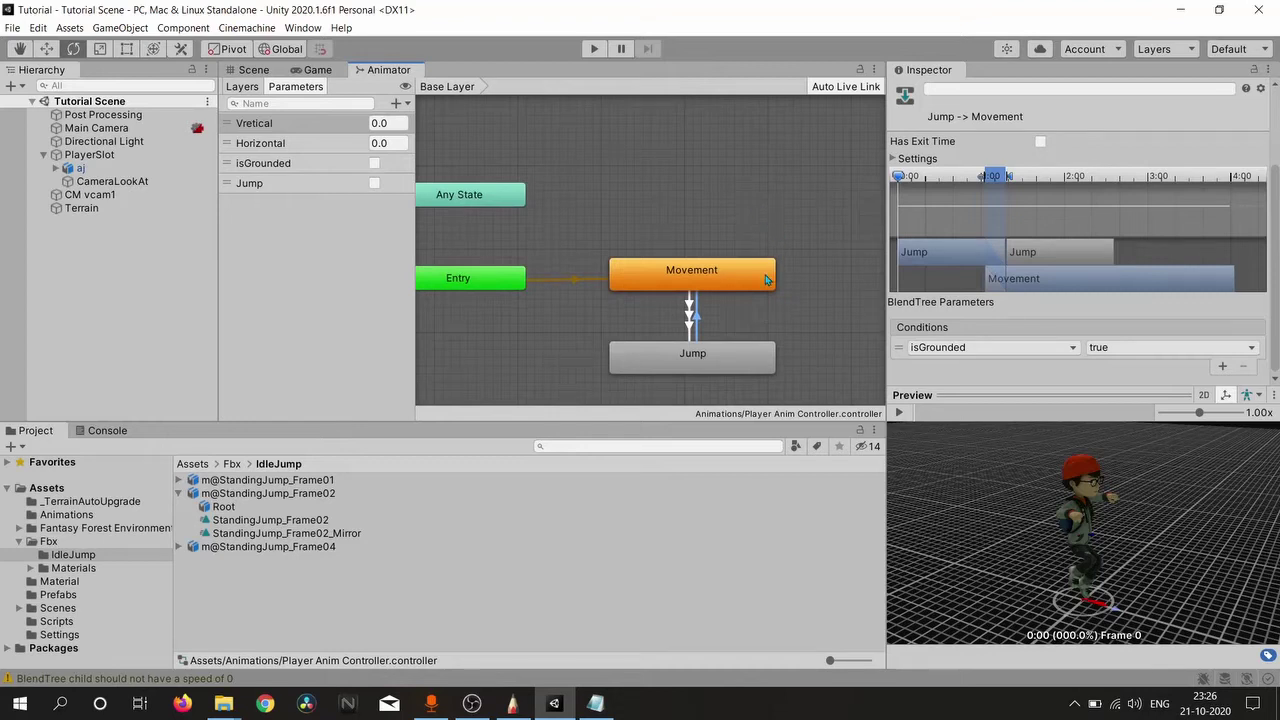
pyautogui.moveTo(766, 279); pyautogui.dragTo(768, 243, button='middle')
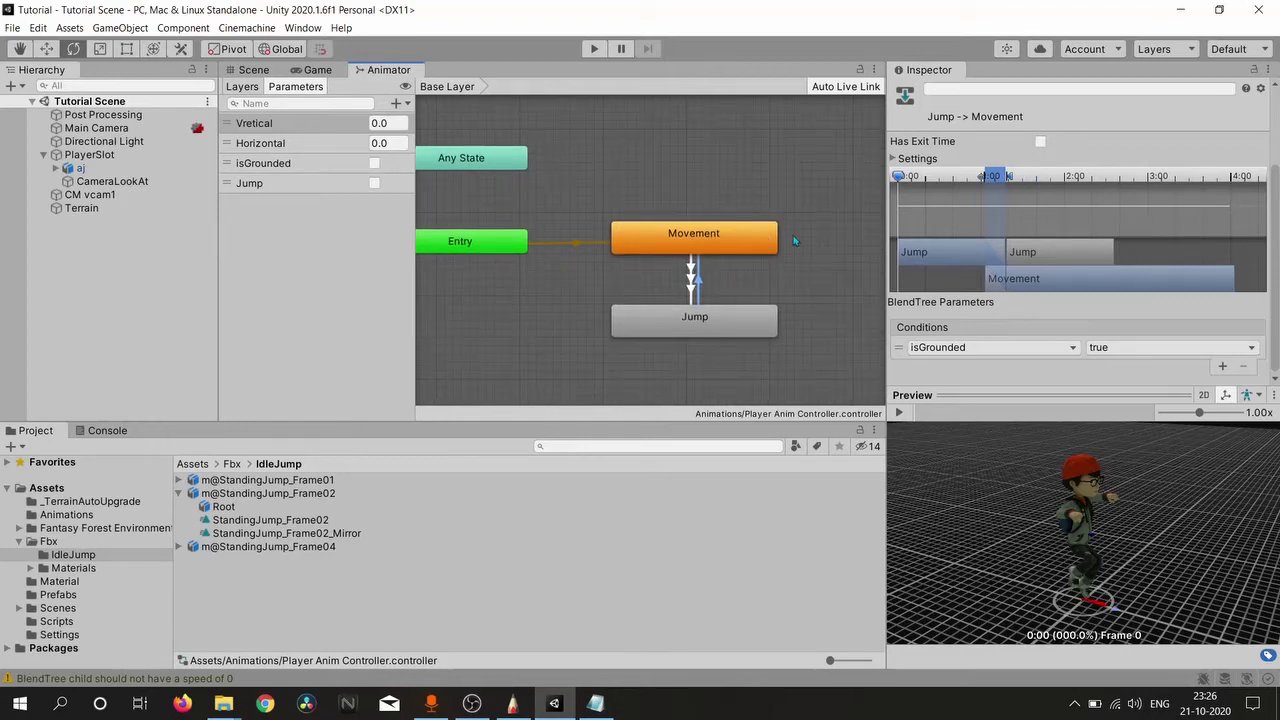
pyautogui.click(691, 278)
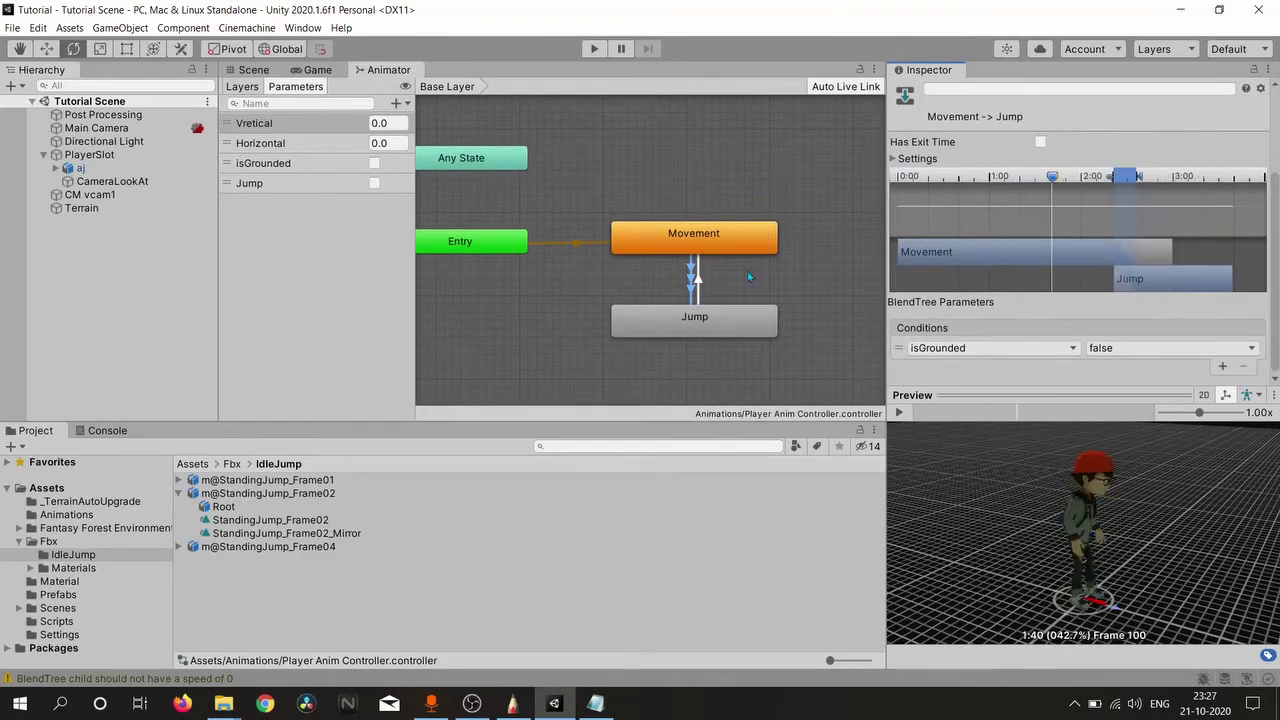
pyautogui.click(697, 284)
pyautogui.click(912, 158)
pyautogui.click(1076, 208)
pyautogui.write('0.1')
pyautogui.press('Return')
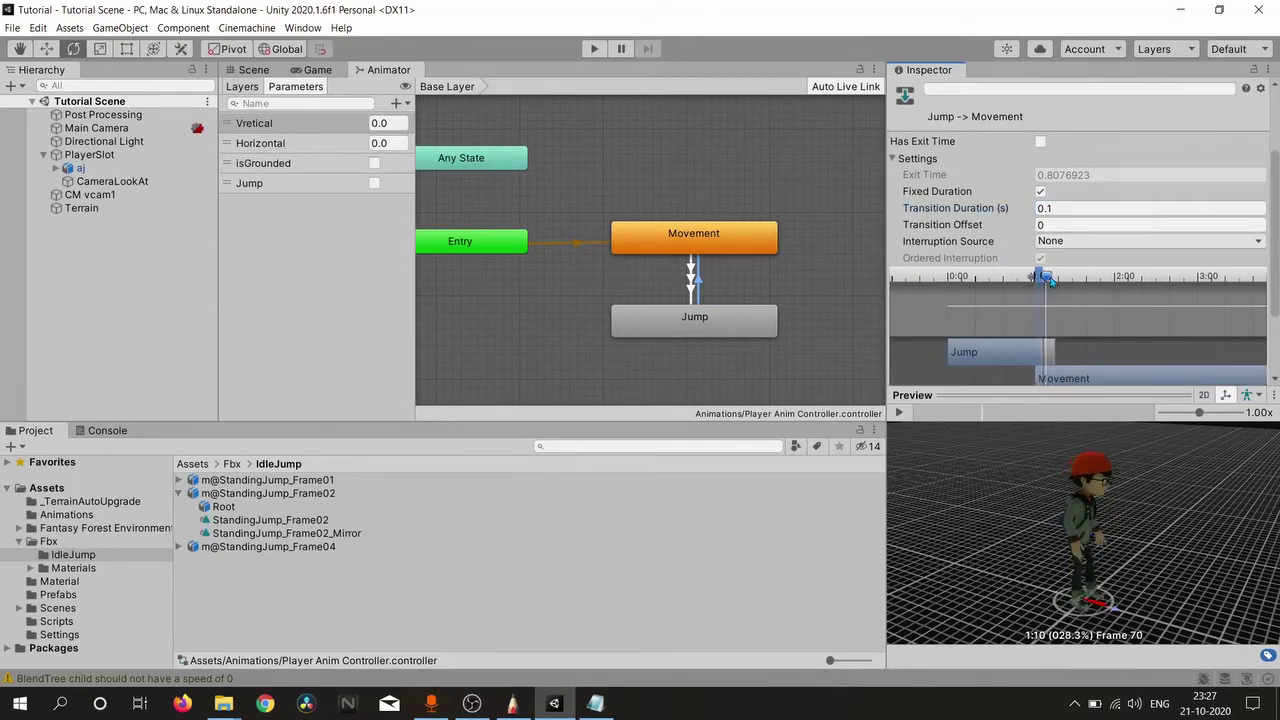
pyautogui.click(1044, 208)
pyautogui.write('0.2')
# Step: Open the AnimationProgress script from the project's Scripts folder in Visual Studio
pyautogui.moveTo(675, 255); pyautogui.dragTo(710, 274, button='middle')
pyautogui.click(231, 464)
pyautogui.click(196, 464)
pyautogui.doubleClick(239, 586)
pyautogui.click(196, 464)
pyautogui.doubleClick(235, 574)
pyautogui.doubleClick(245, 480)
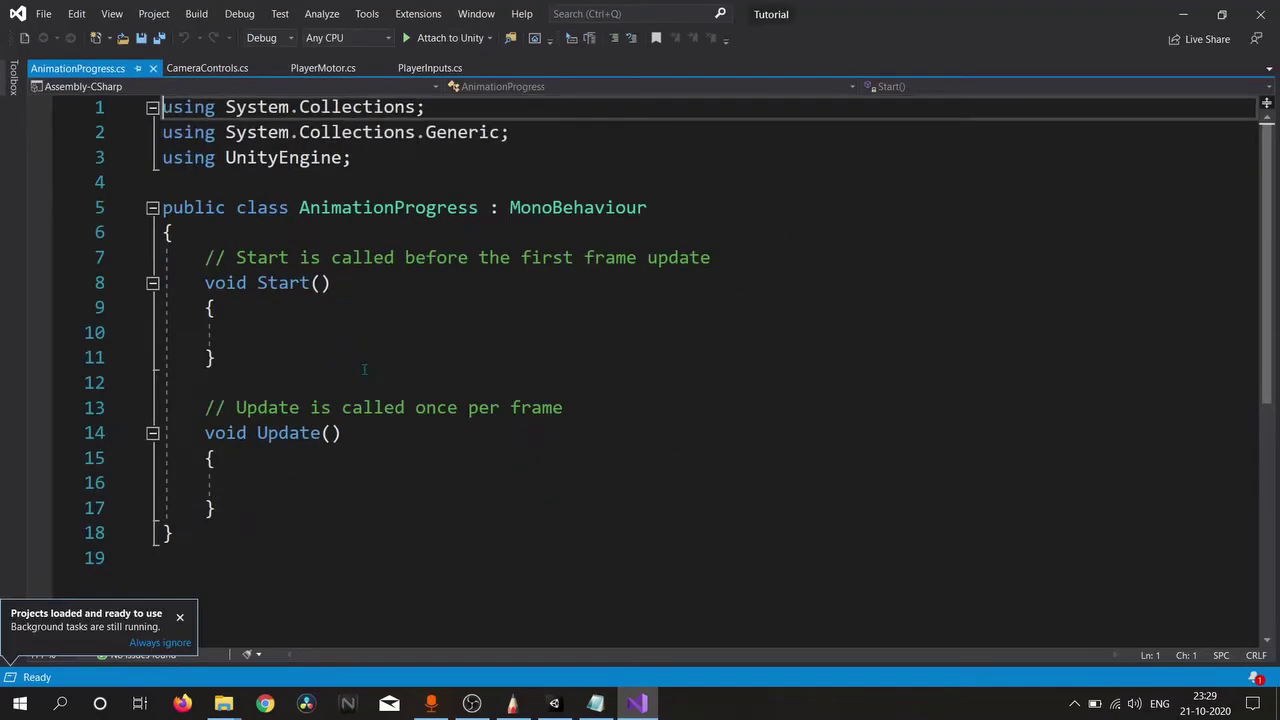
# Step: Replace the body of the AnimationProgress class with the fields PlayerInputs playerInputs and PlayerMotor playerMotor
pyautogui.moveTo(258, 509); pyautogui.dragTo(222, 243)
pyautogui.press('Return')
pyautogui.write('PlayerInputs playerInp')
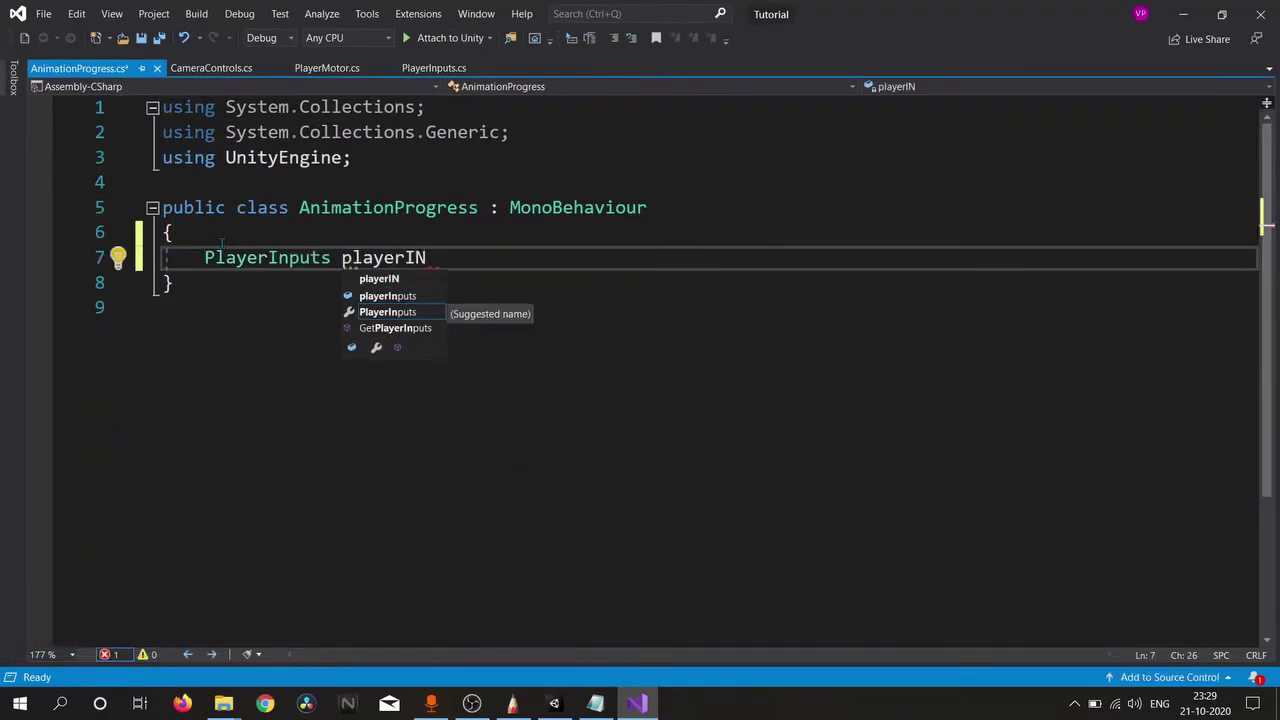
pyautogui.write('uts;')
pyautogui.press('Return')
pyautogui.write('PlayerMotor')
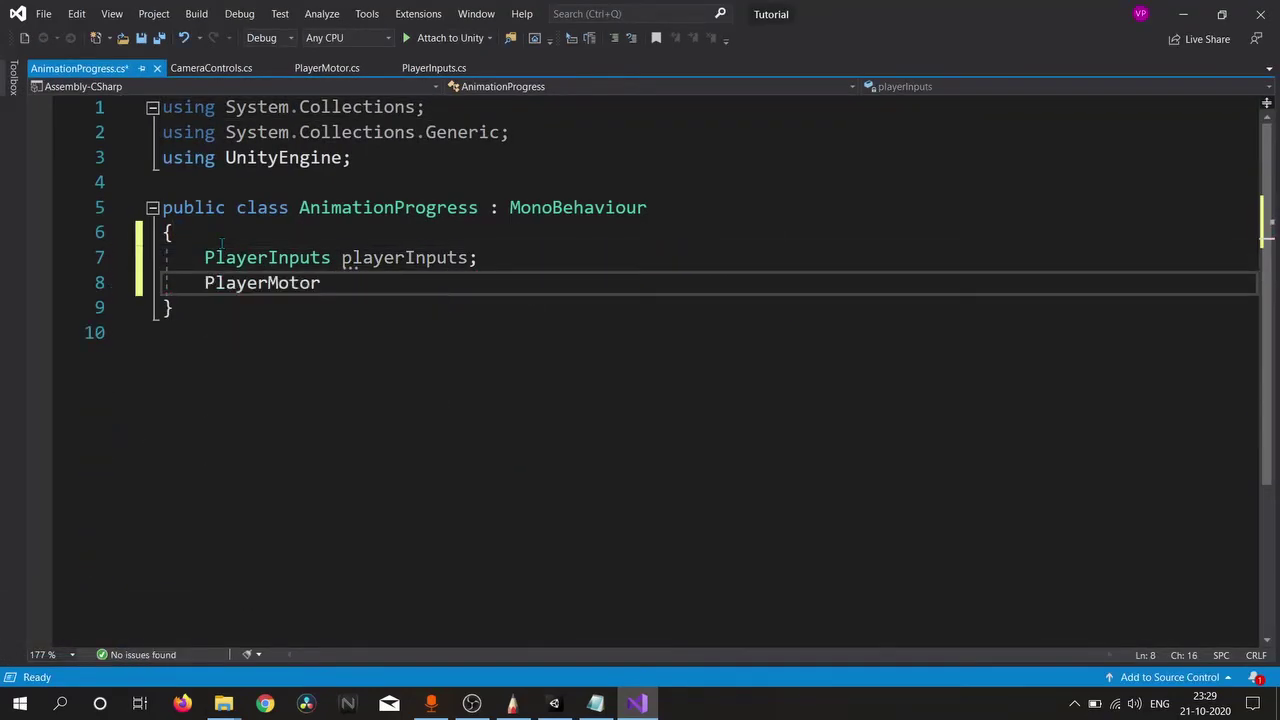
pyautogui.write(' playerMotor;')
# Step: Add a private Awake() method that assigns playerInputs and playerMotor using GetComponent<PlayerInputs>() and GetComponent<PlayerMotor>()
pyautogui.press('Return')
pyautogui.press('Return')
pyautogui.write('private void Awake()     {         playerInputs = ')
pyautogui.write('GetComponent<PlayerInputs>();')
pyautogui.press('Return')
pyautogui.write('playerM')
pyautogui.press('Tab')
pyautogui.write('= GetComponent<player')
pyautogui.press('Tab')
pyautogui.write('>()')
pyautogui.press('Return')
pyautogui.keyDown('shift'); pyautogui.click(709, 414); pyautogui.keyUp('shift')
pyautogui.press('BackSpace')
pyautogui.hotkey('ctrl', '-')
pyautogui.click(712, 414)
pyautogui.write(';')
# Step: Declare the field Animator anim above playerInputs in the class
pyautogui.click(538, 236)
pyautogui.press('Return')
pyautogui.write('anima')
pyautogui.press('Tab')
pyautogui.write('anim;')
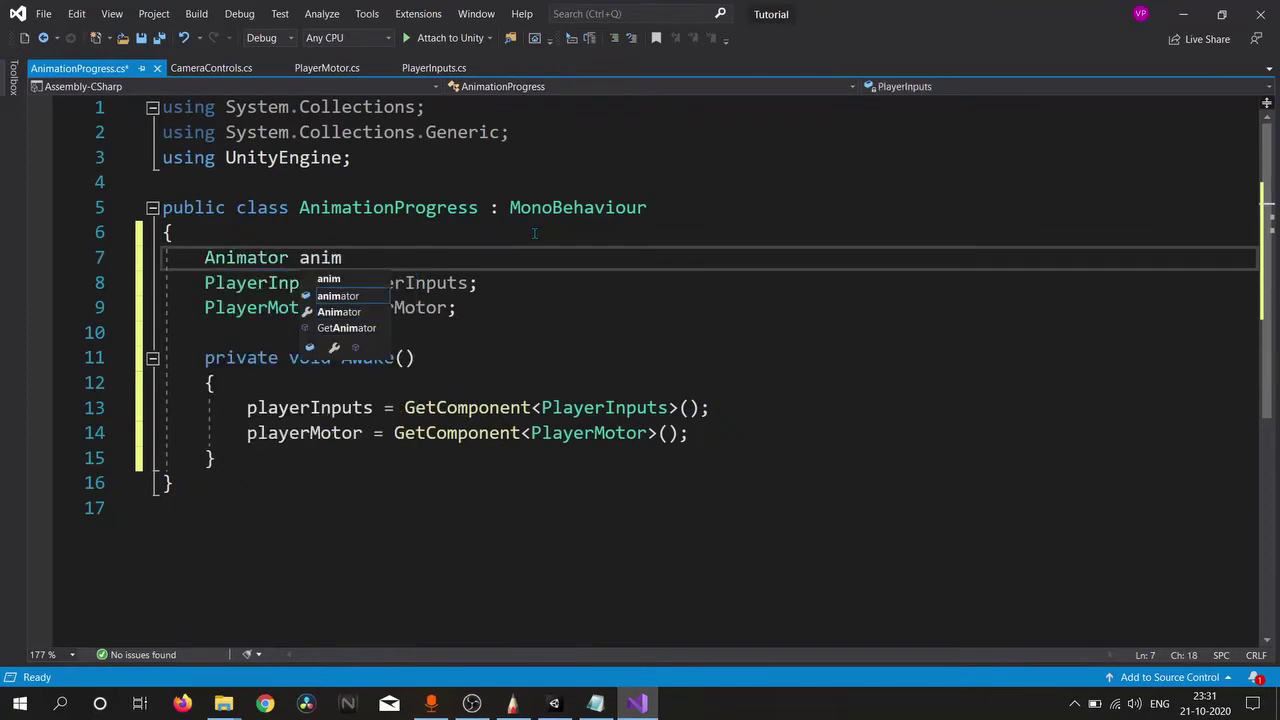
# Step: Assign anim = GetComponent<Animator>() at the start of Awake() and save the script
pyautogui.click(443, 382)
pyautogui.press('Return')
pyautogui.write('anim = GetComponent<A>')
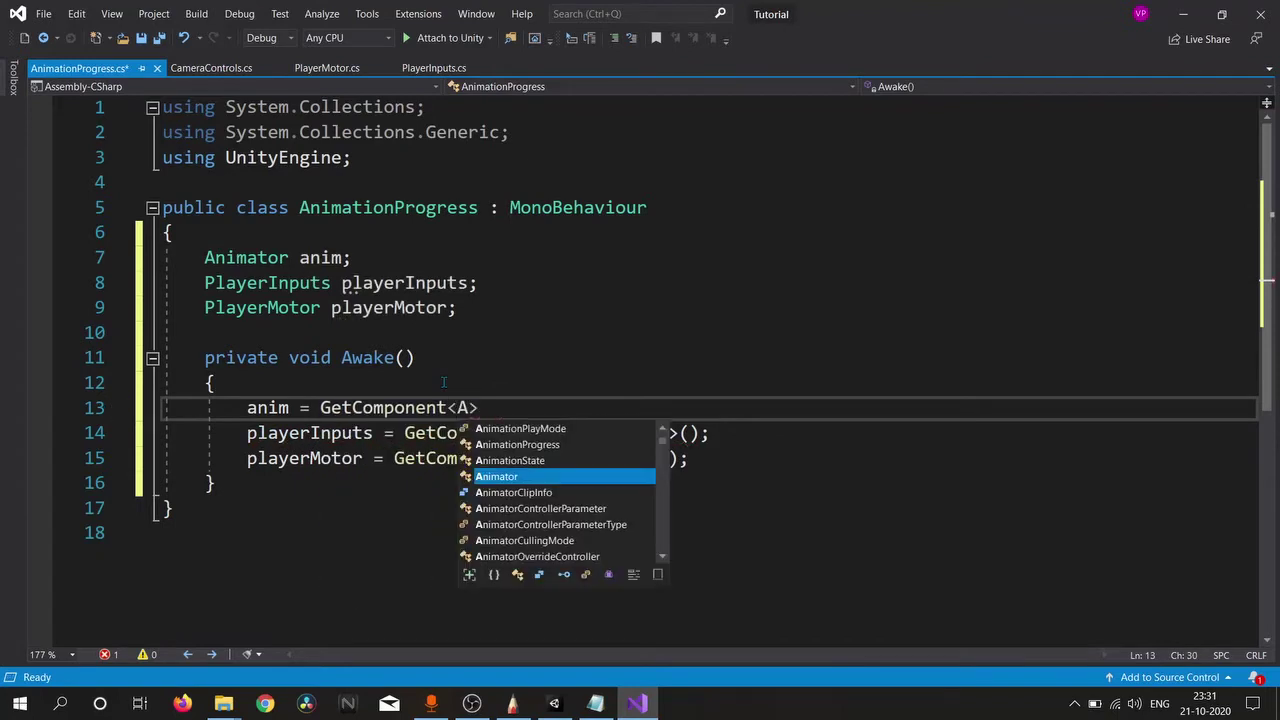
pyautogui.press('Tab')
pyautogui.write('>();')
pyautogui.hotkey('ctrl', 's')
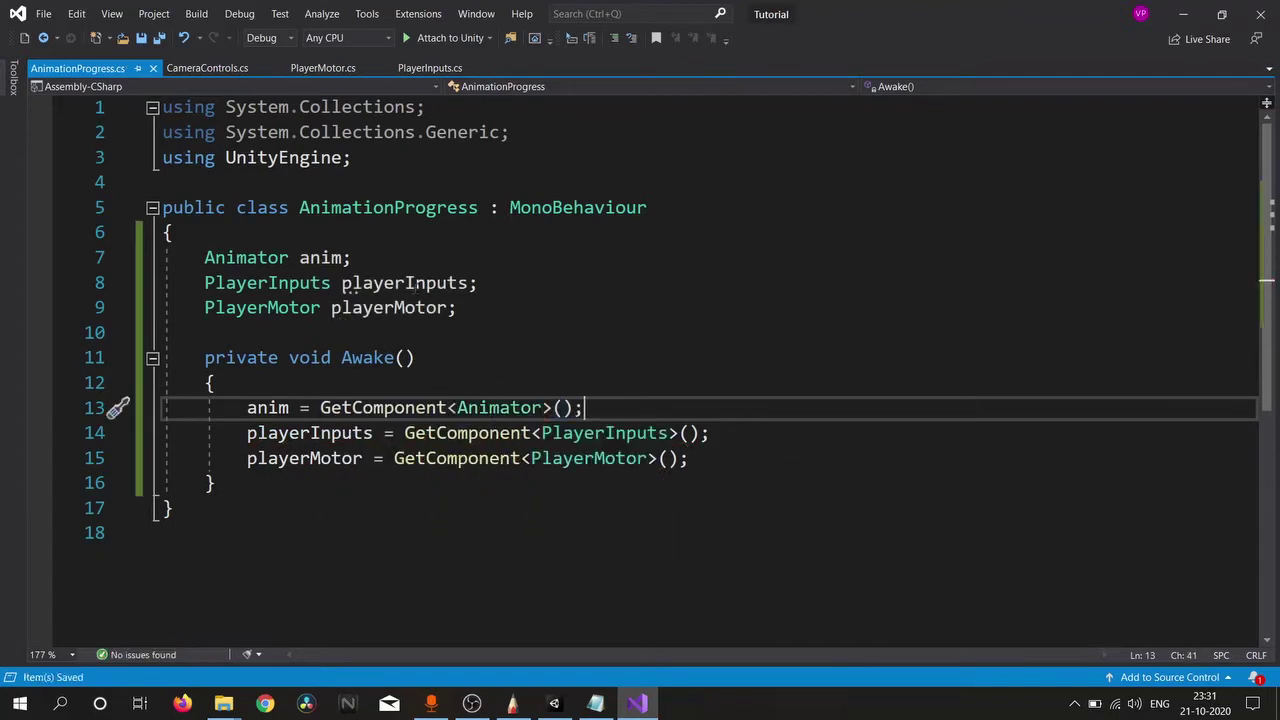
# Step: Below the playerMotor field, declare int isGrounded = Animator.StringToHash("isGrounded")
pyautogui.click(480, 302)
pyautogui.press('Return')
pyautogui.press('Return')
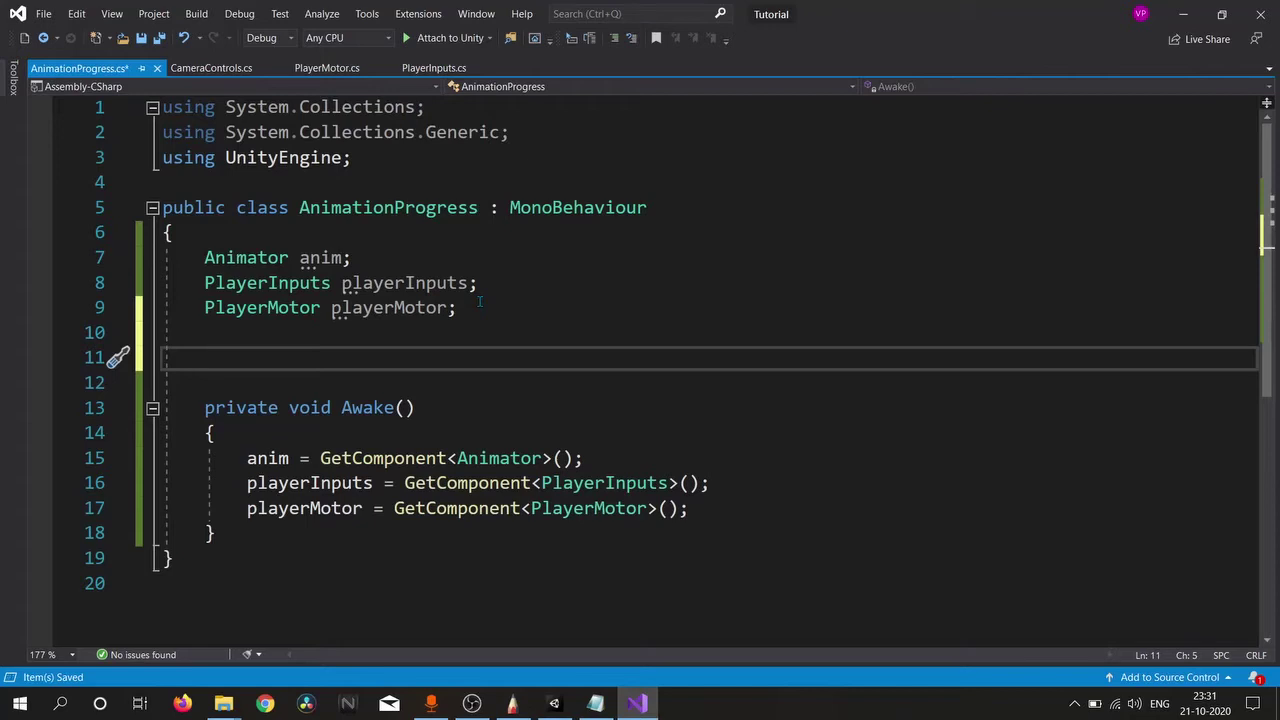
pyautogui.write('int ')
pyautogui.write('isF')
pyautogui.write('rounded')
pyautogui.write('Animator.StringToHash()')
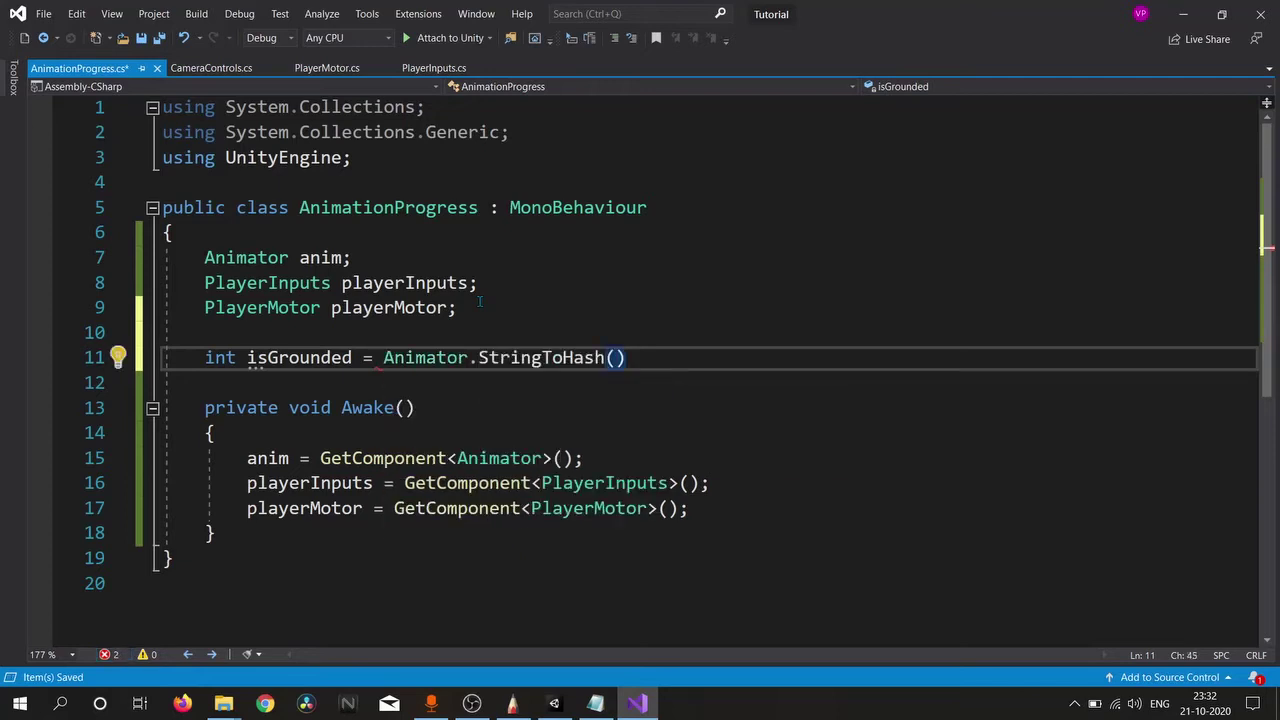
pyautogui.press('Home')
pyautogui.press('Home')
pyautogui.press('End')
pyautogui.press('Left')
pyautogui.write('"isGrounded");')
pyautogui.click(414, 358)
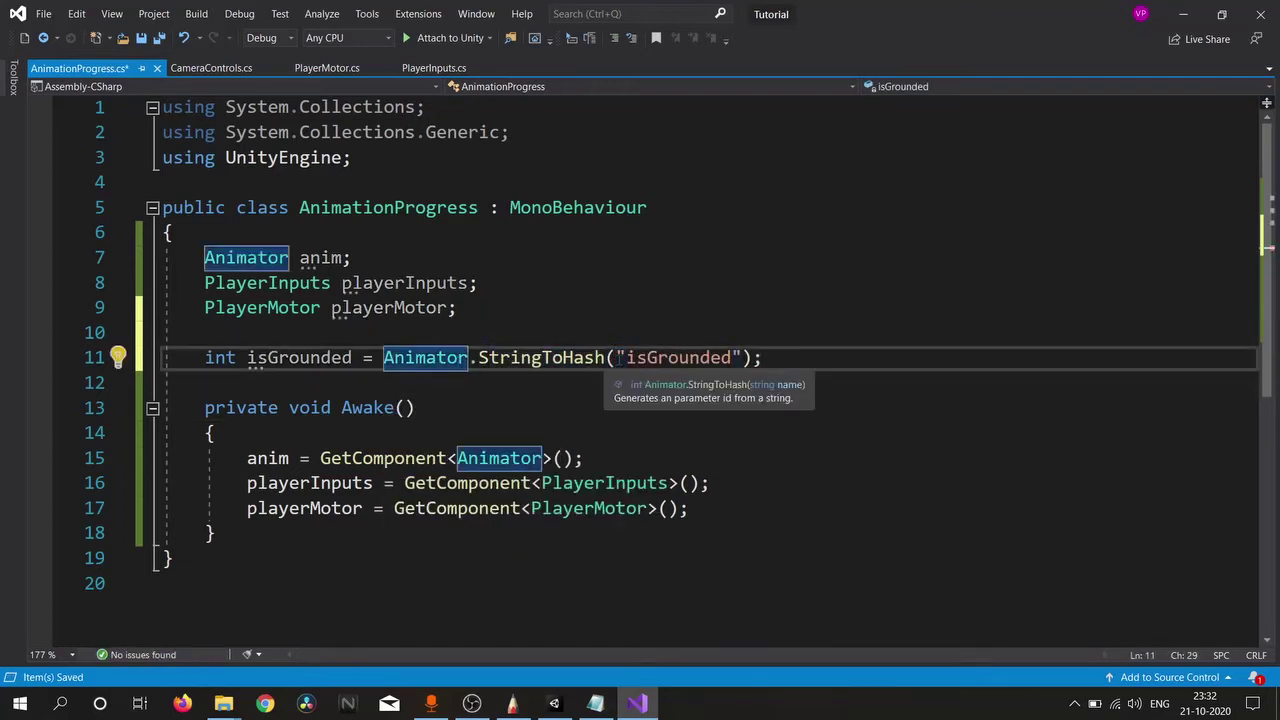
# Step: Check the Animator parameter names in Unity and declare int fields jump, Horzontal and Vertical hashing "Jump", "Horizontal" and "Vertical" with Animator.StringToHash
pyautogui.click(1180, 15)
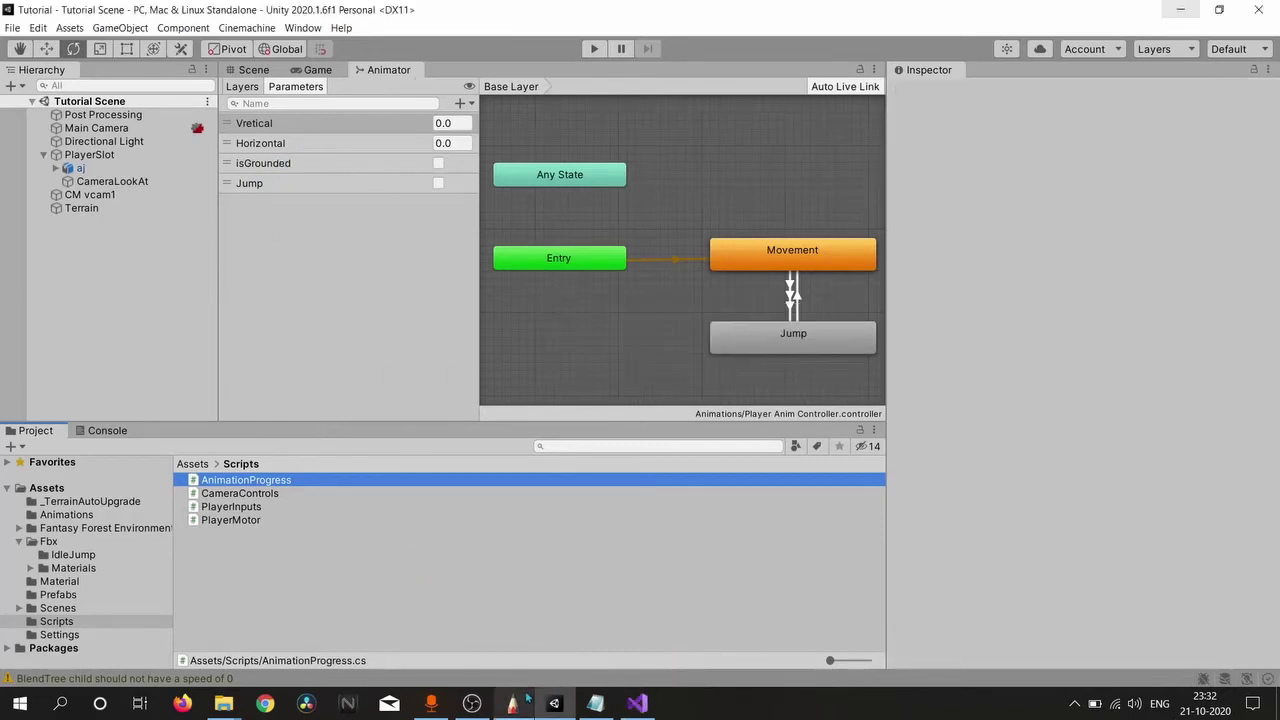
pyautogui.click(637, 703)
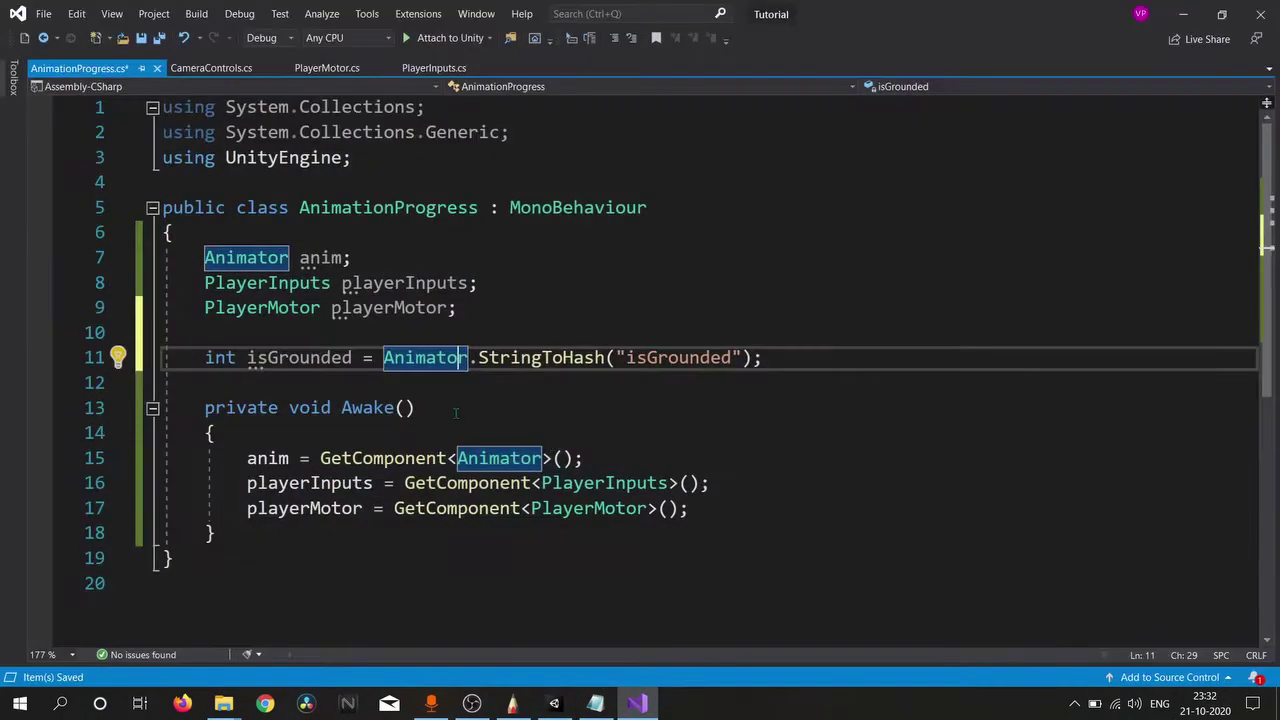
pyautogui.press('Return')
pyautogui.hotkey('ctrl', 'space')
pyautogui.write('int ')
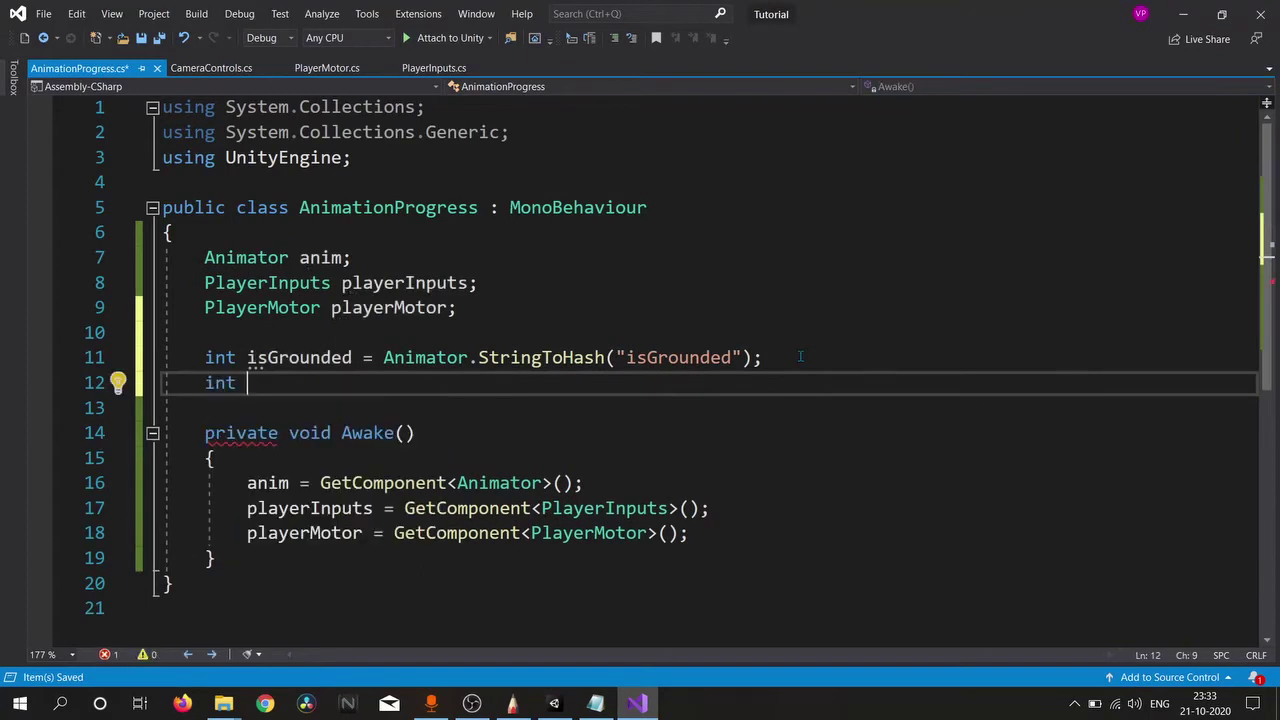
pyautogui.write('jump = Animator.StringToHash("Jump");')
pyautogui.press('Return')
pyautogui.write('int sr')
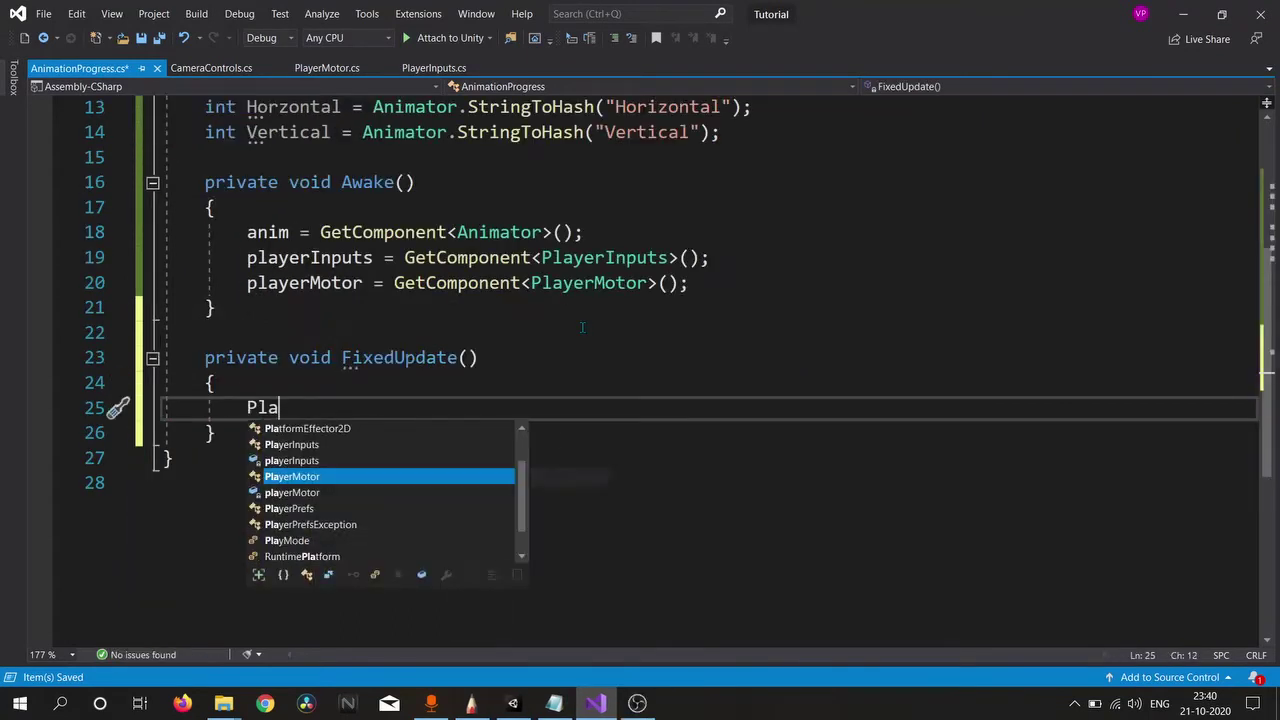
# Step: Call PlayerAnimations() inside a private FixedUpdate() method and generate the missing PlayerAnimations method with the quick fix
pyautogui.write('yerAnimations();')
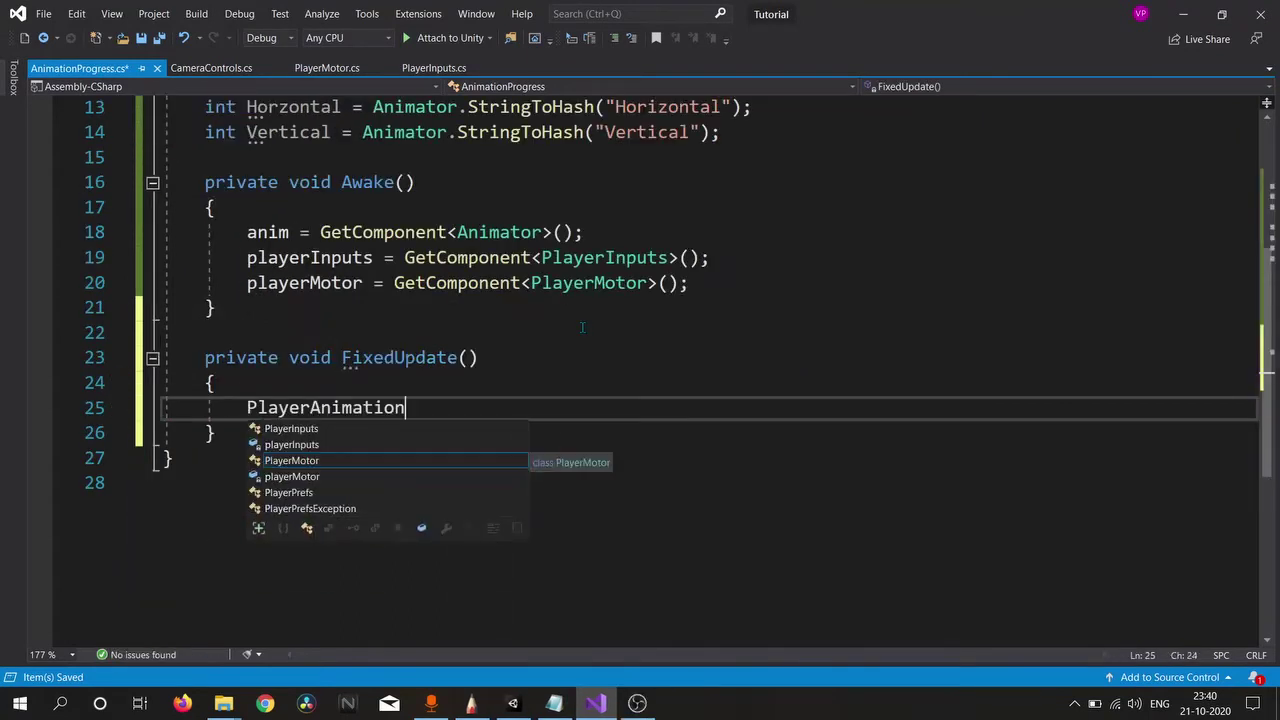
pyautogui.rightClick(348, 408)
pyautogui.click(517, 281)
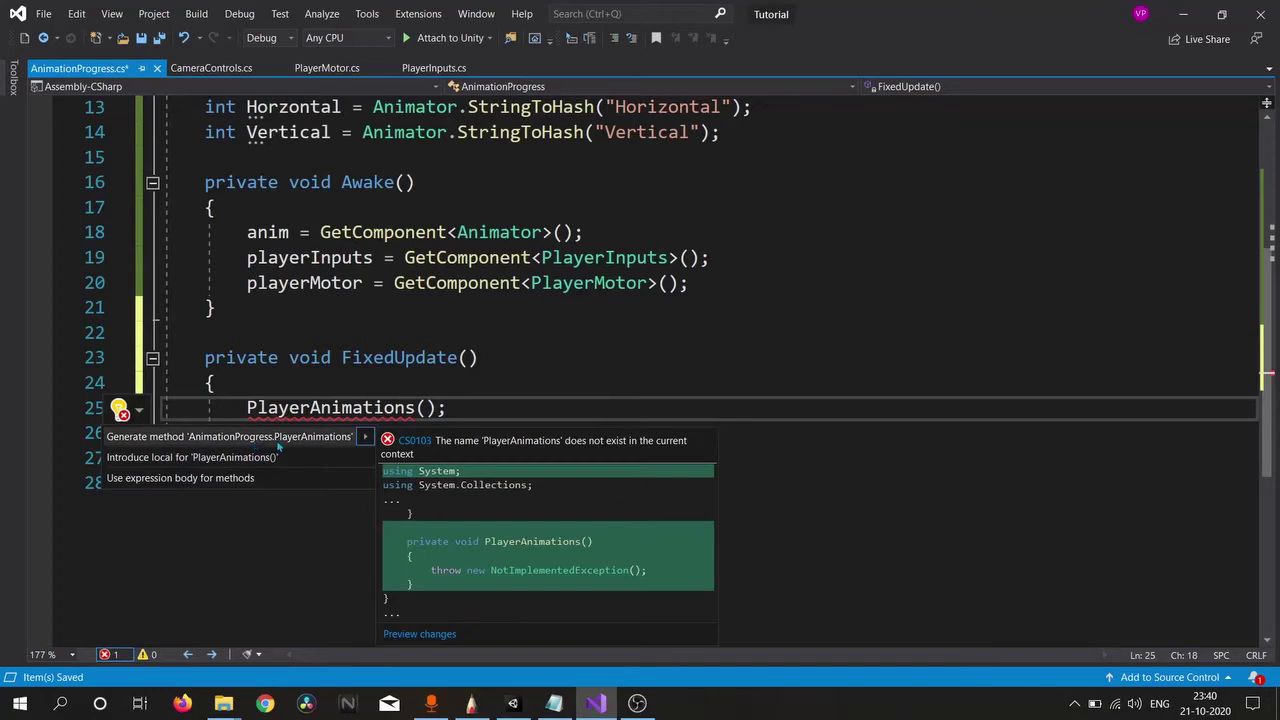
pyautogui.click(278, 444)
pyautogui.scroll(-2, 511, 449)
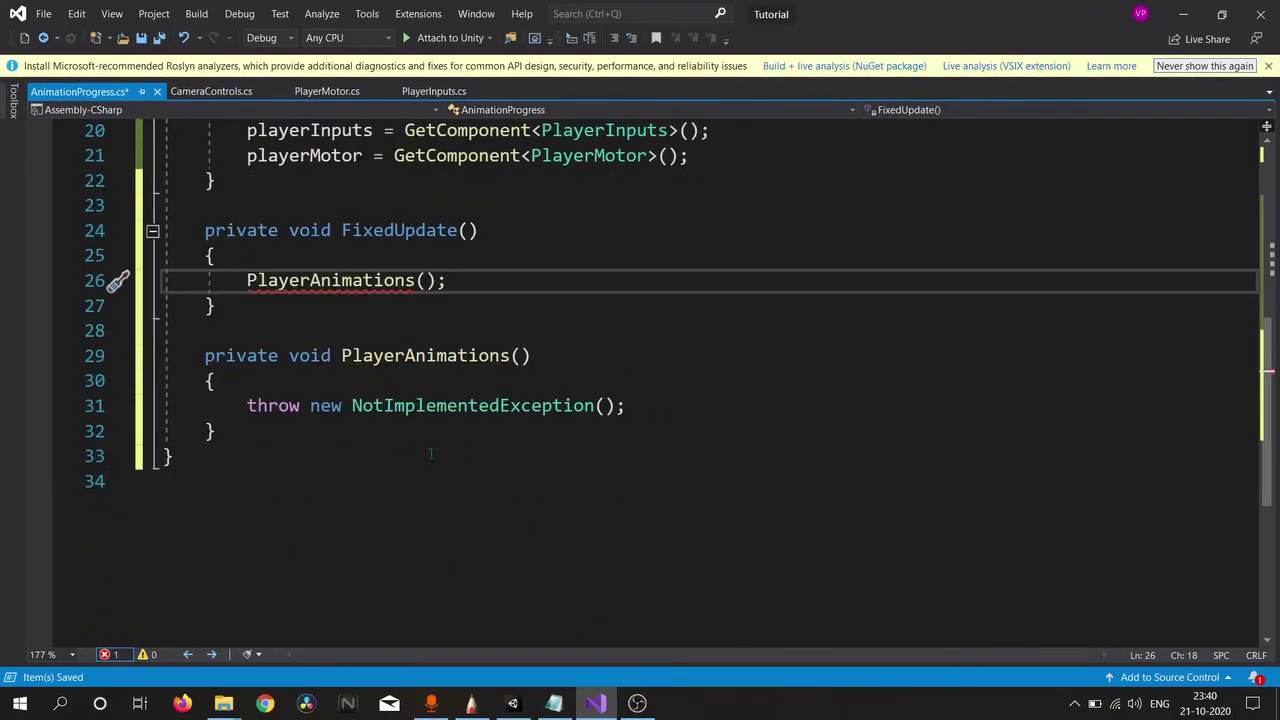
# Step: Replace the throw statement in PlayerAnimations() with an anim.SetFloat call taking the Horzontal field as its first argument
pyautogui.moveTo(648, 406); pyautogui.dragTo(300, 406)
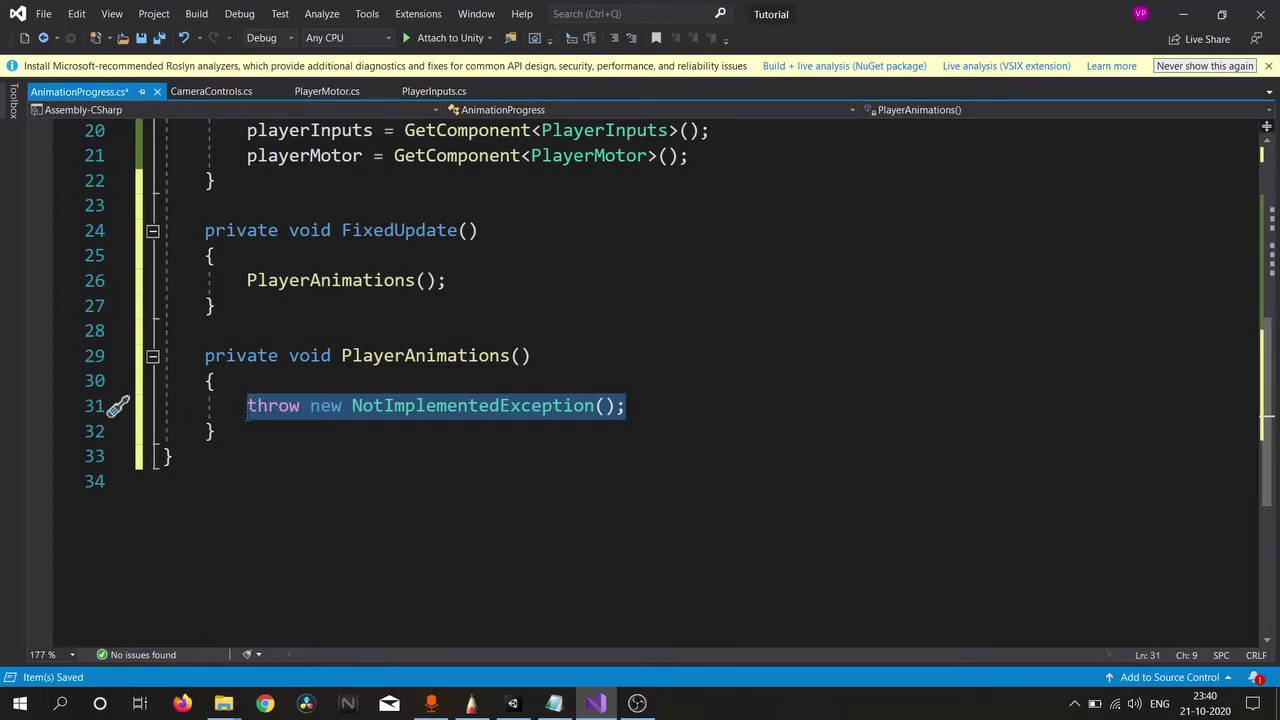
pyautogui.write('anim.SetFloat(hori')
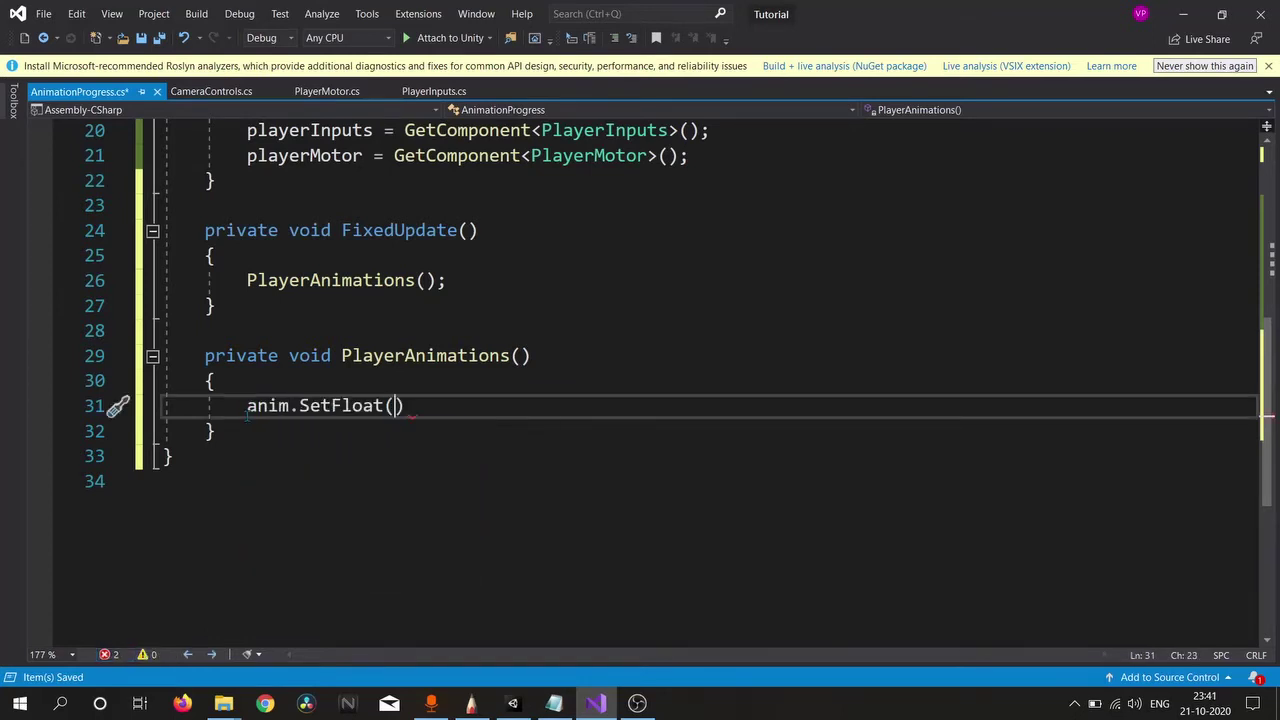
pyautogui.press('BackSpace')
pyautogui.press('BackSpace')
pyautogui.press('BackSpace')
pyautogui.press('BackSpace')
pyautogui.write('Hori')
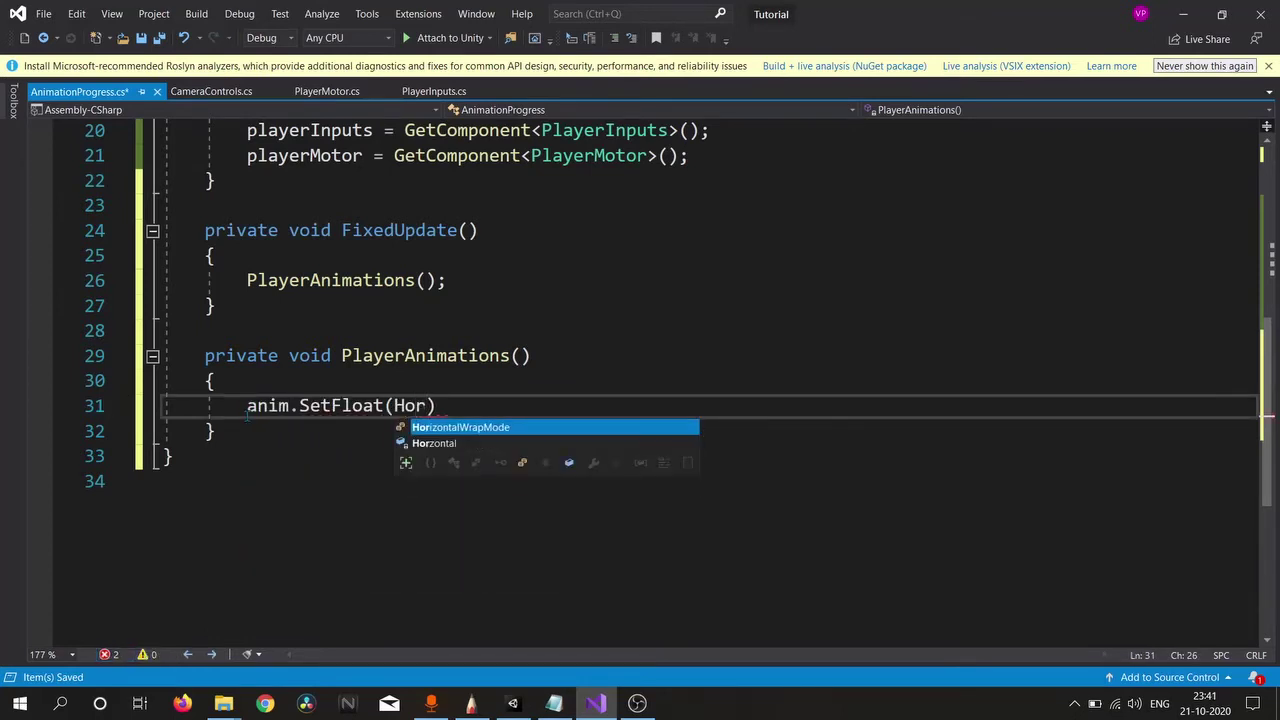
pyautogui.press('BackSpace')
pyautogui.press('Down')
pyautogui.press('Tab')
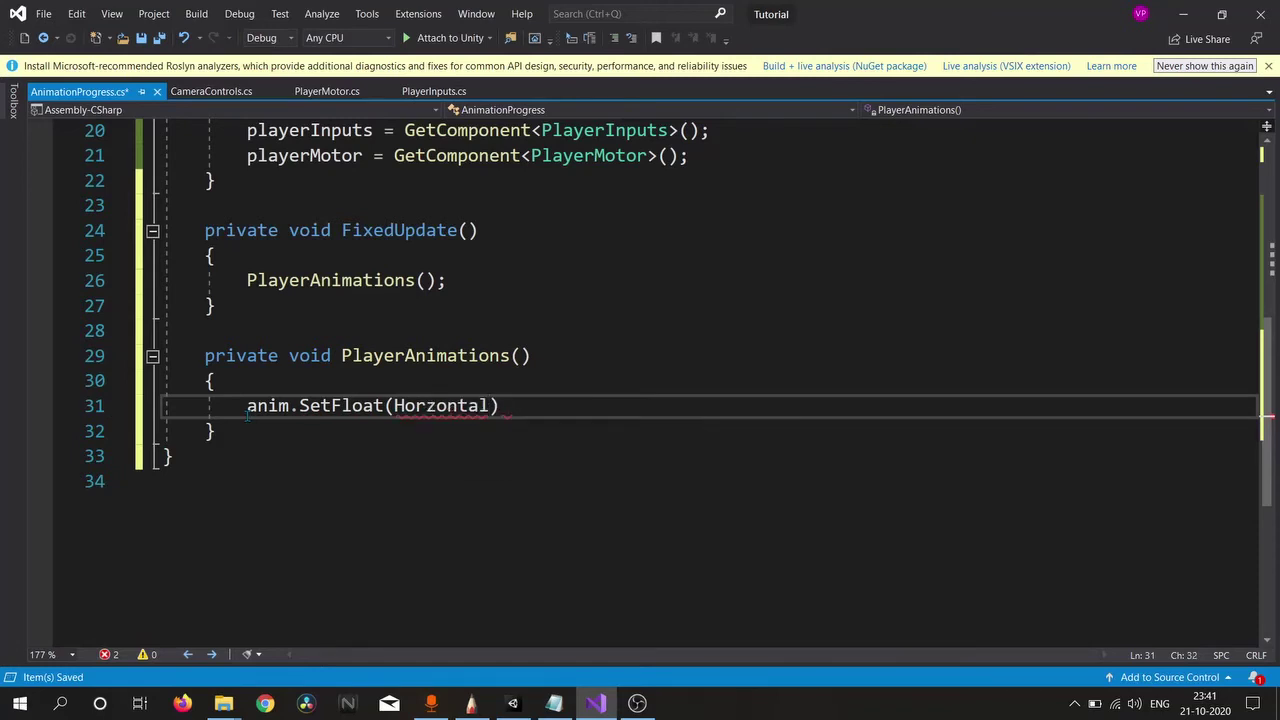
# Step: Correct the misspelled Horzontal to Horizontal in both the SetFloat call and the field declaration
pyautogui.click(427, 406)
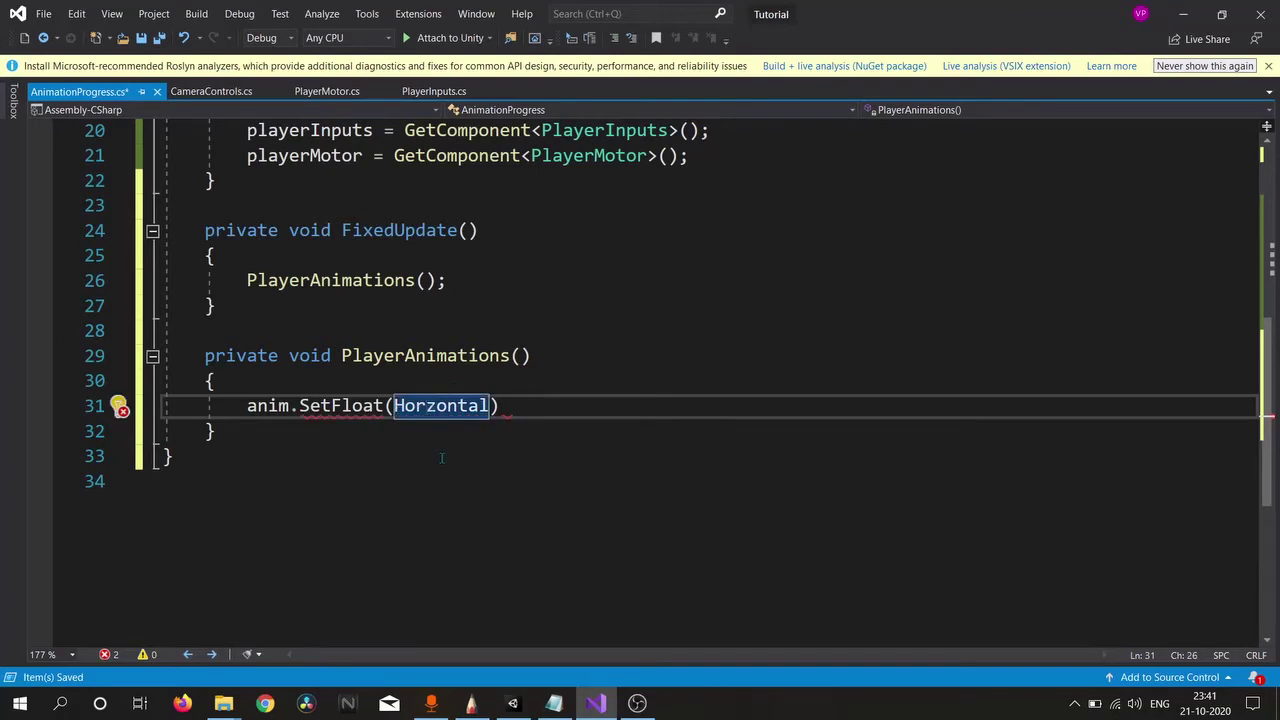
pyautogui.write('i')
pyautogui.scroll(6, 455, 438)
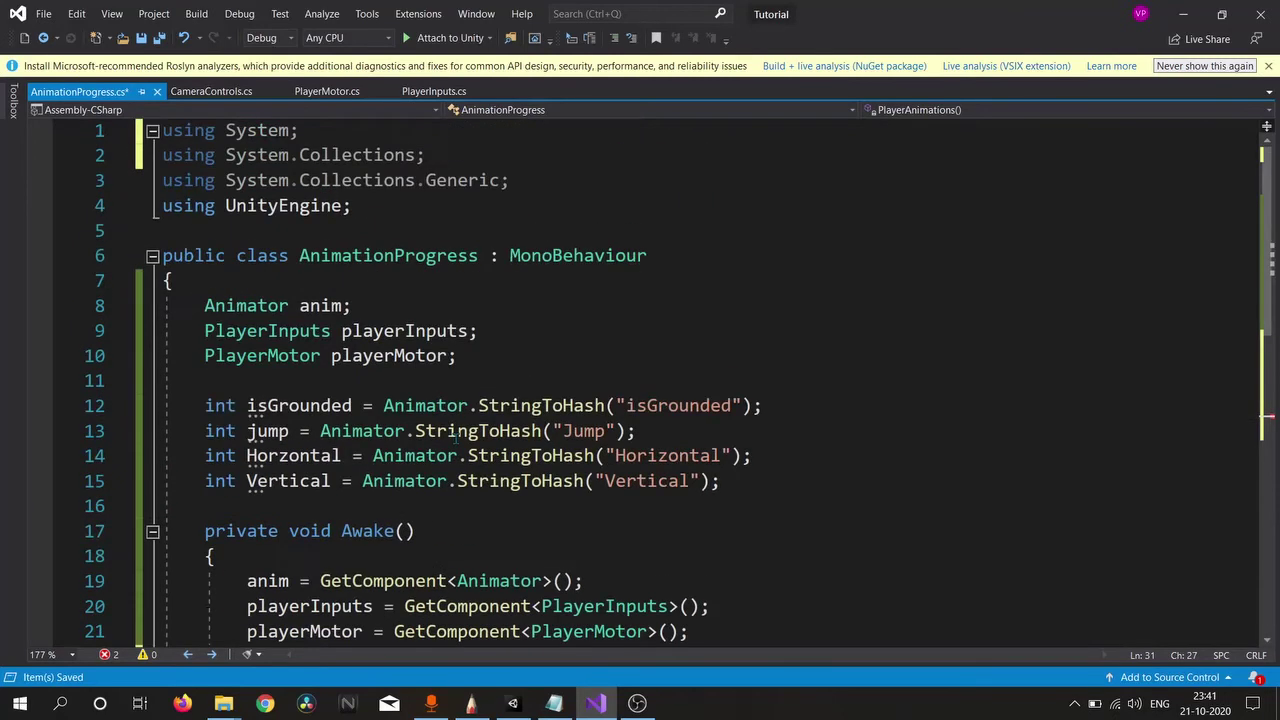
pyautogui.click(279, 456)
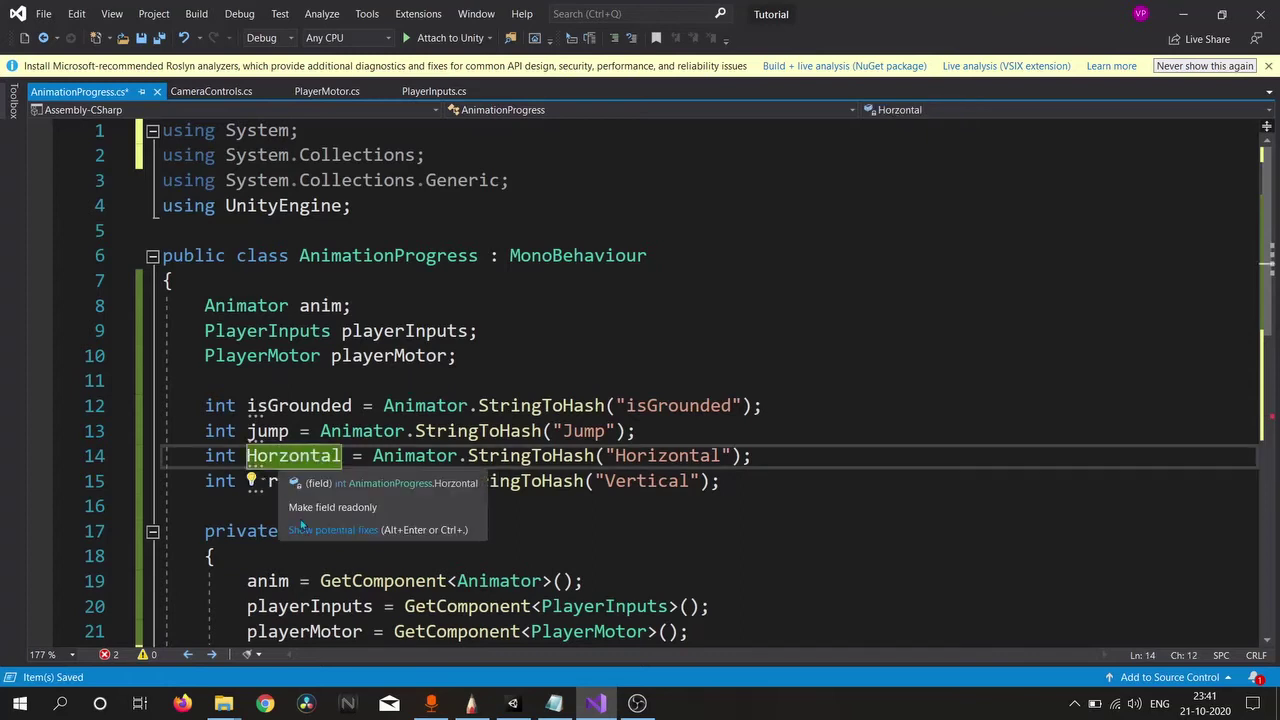
pyautogui.write('i')
pyautogui.scroll(-5, 636, 486)
pyautogui.scroll(-1, 636, 487)
# Step: Complete the Horizontal SetFloat call with playerInputs.Movement().x as its value and end the statement with a semicolon
pyautogui.click(500, 434)
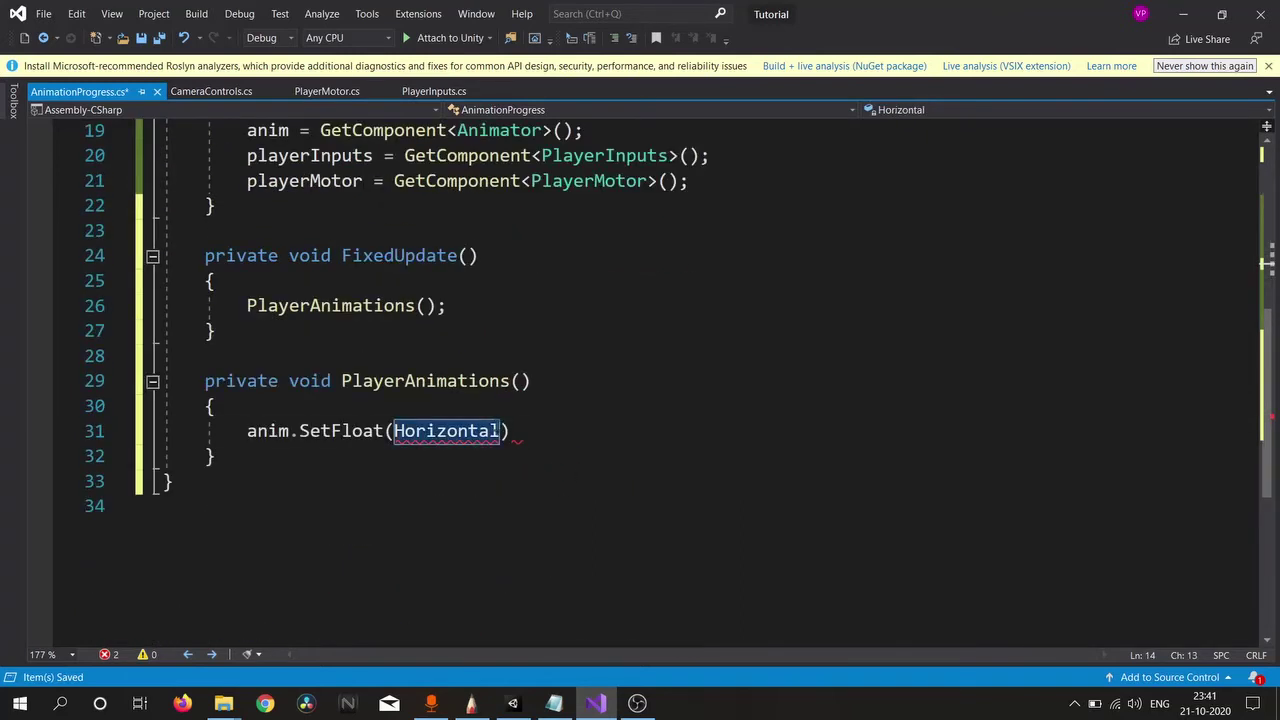
pyautogui.write(',playerInputs.')
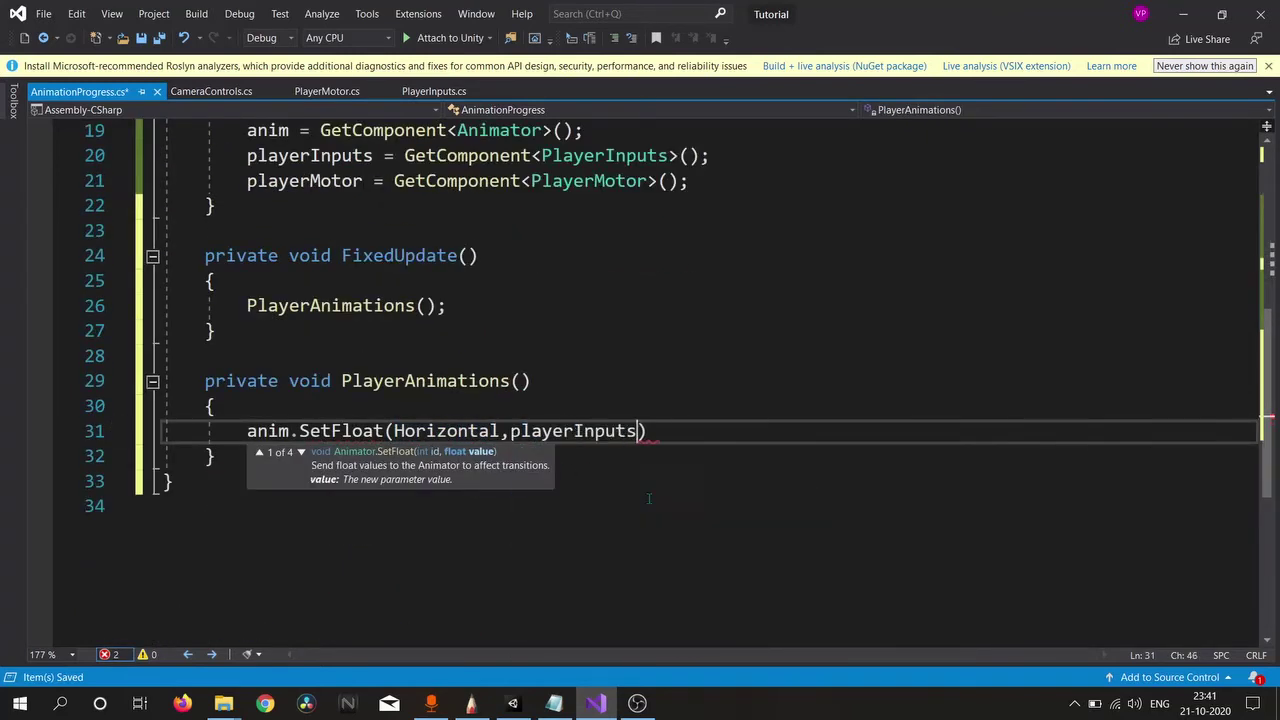
pyautogui.scroll(6, 649, 499)
pyautogui.keyDown('ctrl'); pyautogui.click(311, 332); pyautogui.keyUp('ctrl')
pyautogui.scroll(-2, 311, 351)
pyautogui.hotkey('ctrl', '-')
pyautogui.write('.Movement.x')
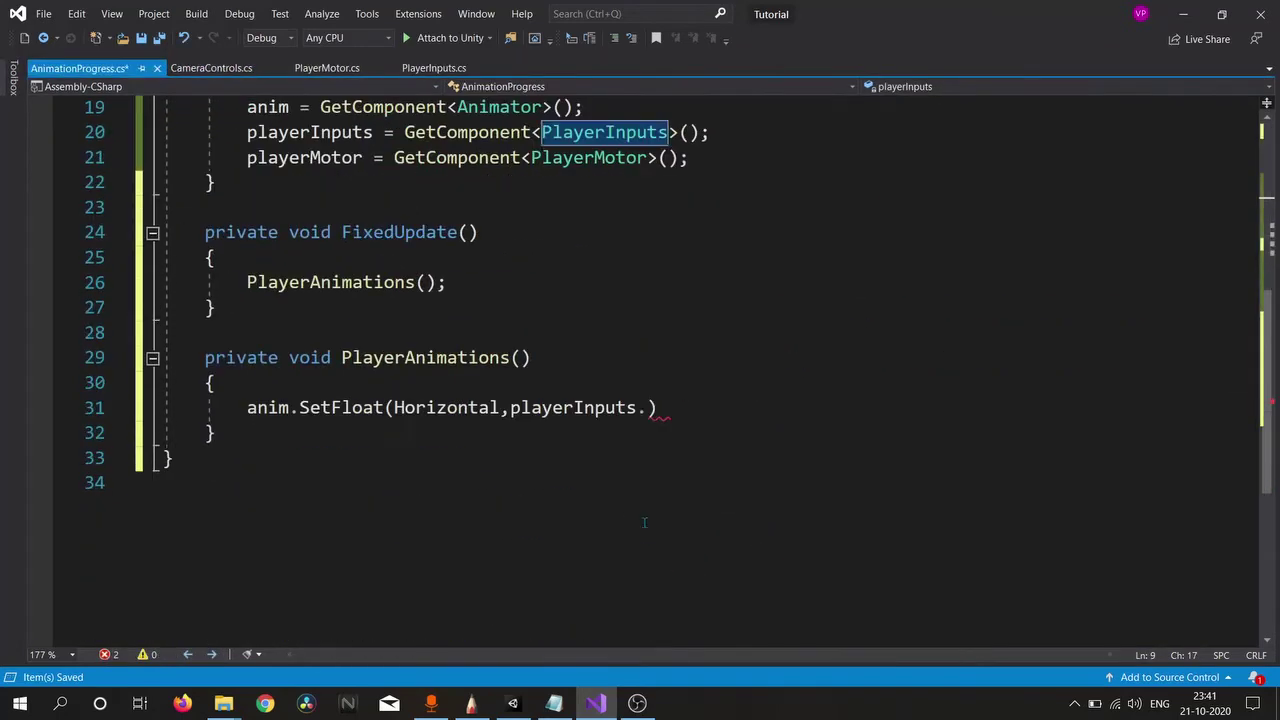
pyautogui.click(690, 444)
pyautogui.hotkey('ctrl', 'z')
pyautogui.press('Left')
pyautogui.press('Left')
pyautogui.write('()')
pyautogui.press('End')
pyautogui.write(';')
# Step: Duplicate the SetFloat line, change the copy to Vertical with playerInputs.Movement().y, and save the script
pyautogui.hotkey('ctrl', 'd')
pyautogui.doubleClick(419, 437)
pyautogui.write('ve')
pyautogui.press('Tab')
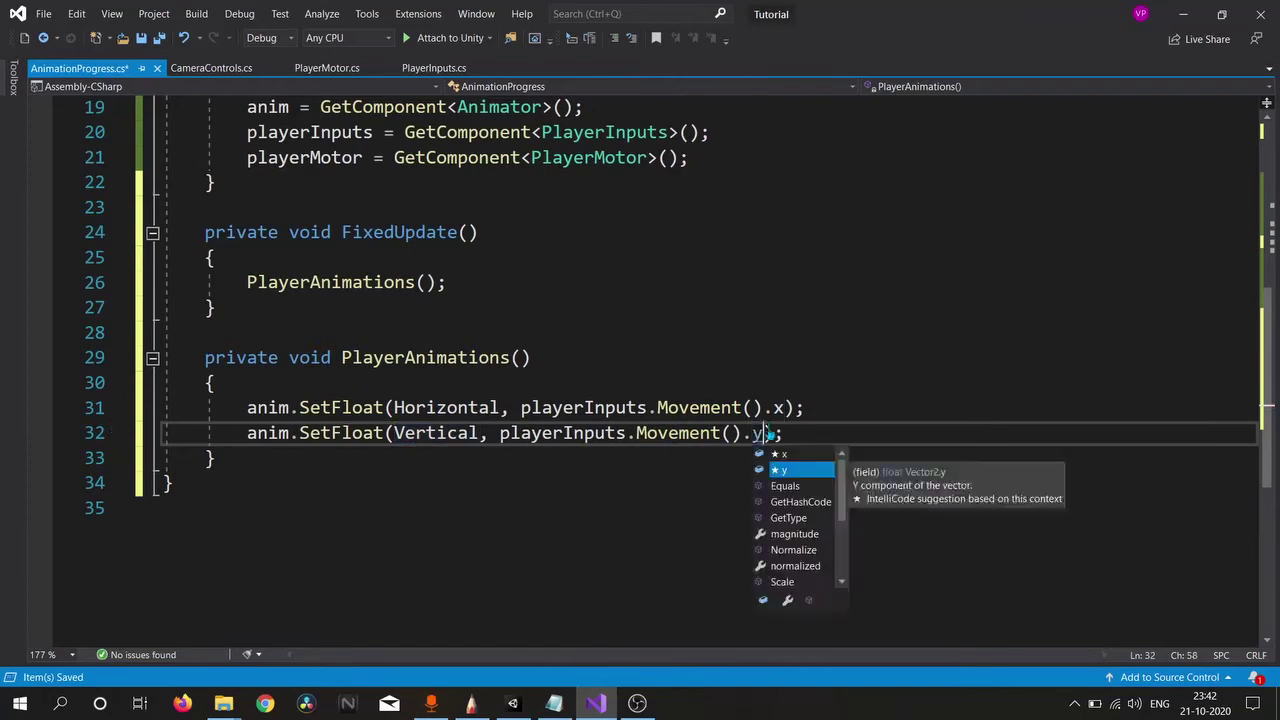
pyautogui.doubleClick(757, 434)
pyautogui.write('y')
pyautogui.hotkey('ctrl', 's')
# Step: Below the SetFloat calls, add an if (playerMotor.isJumping) block containing an anim.SetBool call with jump as the first argument
pyautogui.click(807, 433)
pyautogui.press('Return')
pyautogui.press('Return')
pyautogui.write('if(playermMotor.isJumping)')
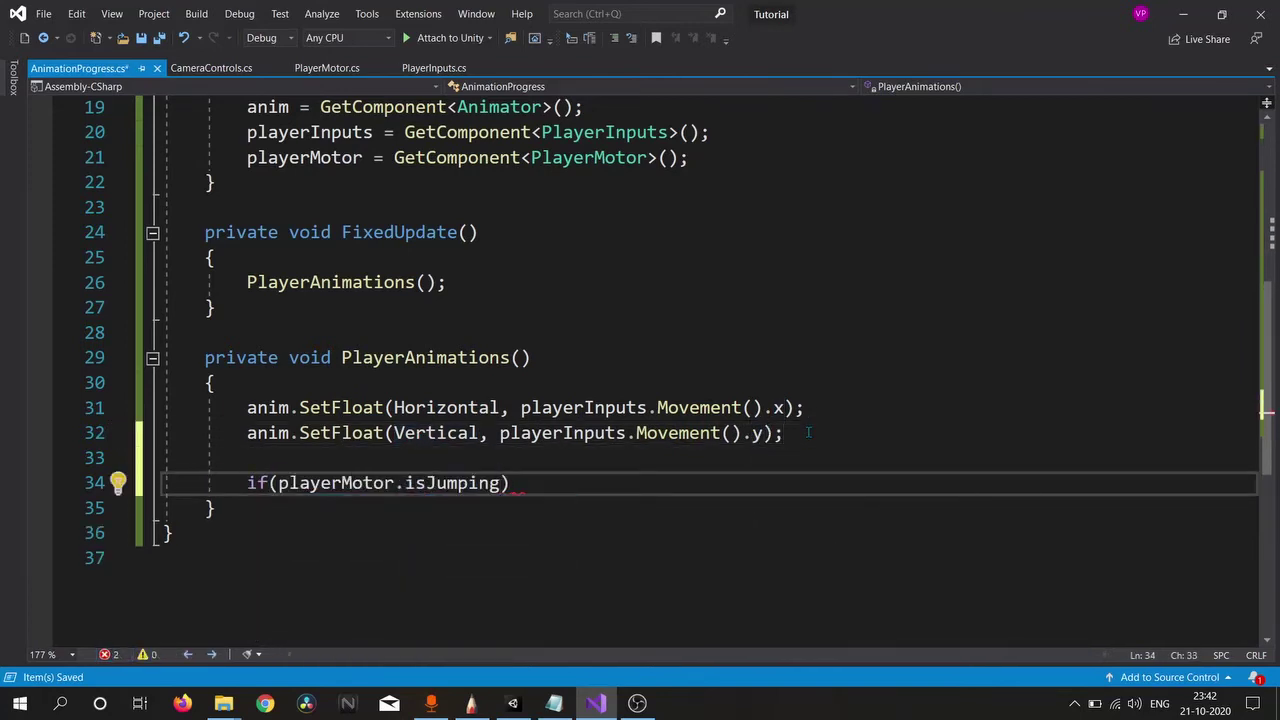
pyautogui.press('Return')
pyautogui.write('{')
pyautogui.press('Return')
pyautogui.write('anim.s')
pyautogui.write('(jump,')
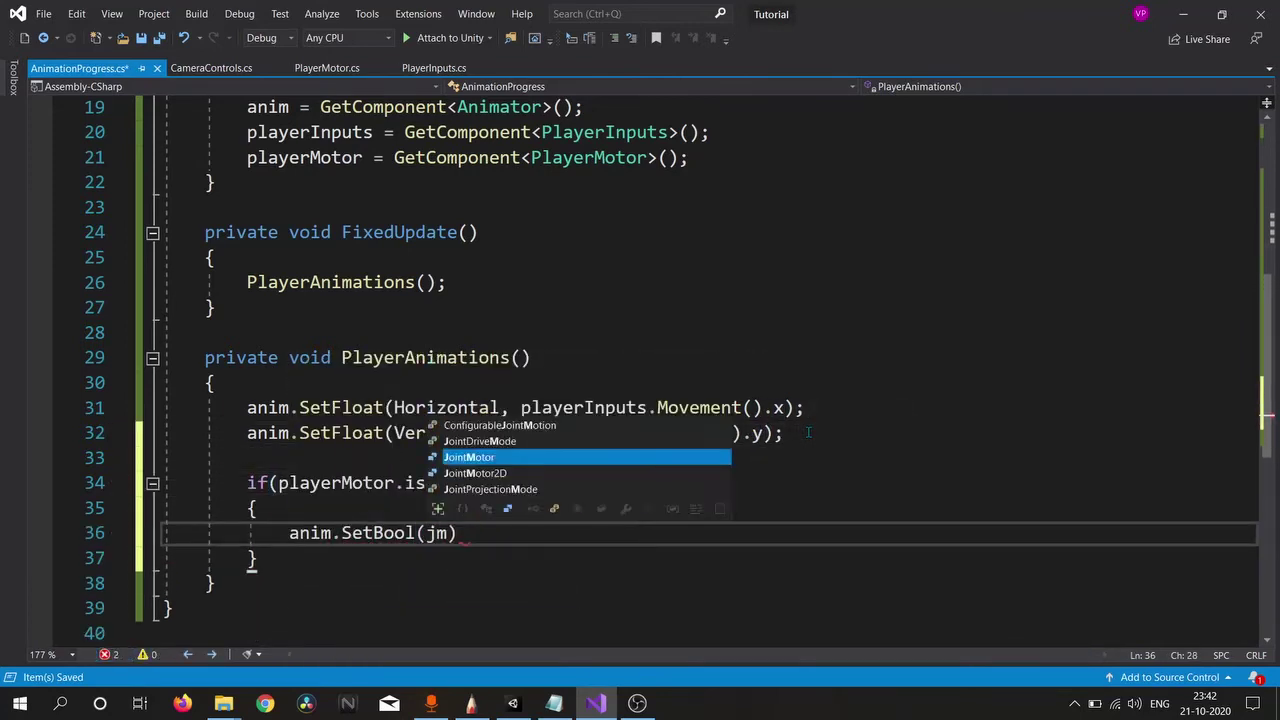
# Step: Declare const bool _true = true beneath the Vertical hash field
pyautogui.scroll(6, 805, 432)
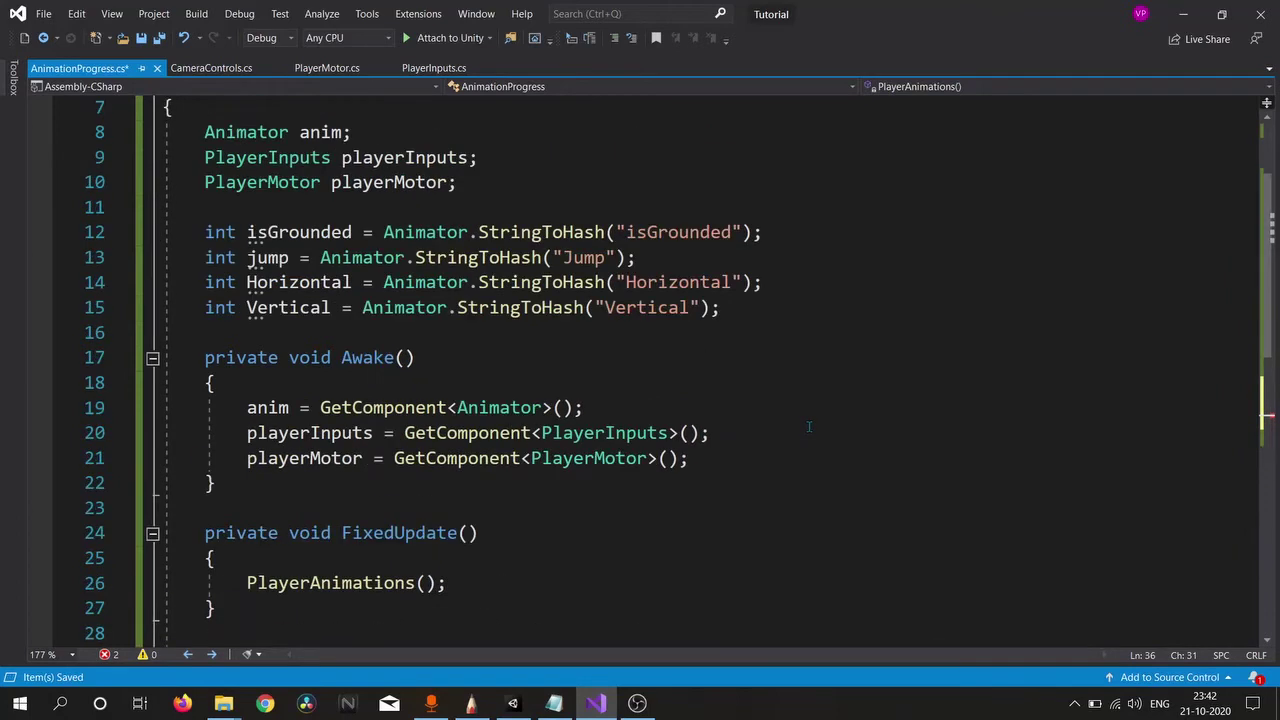
pyautogui.click(797, 457)
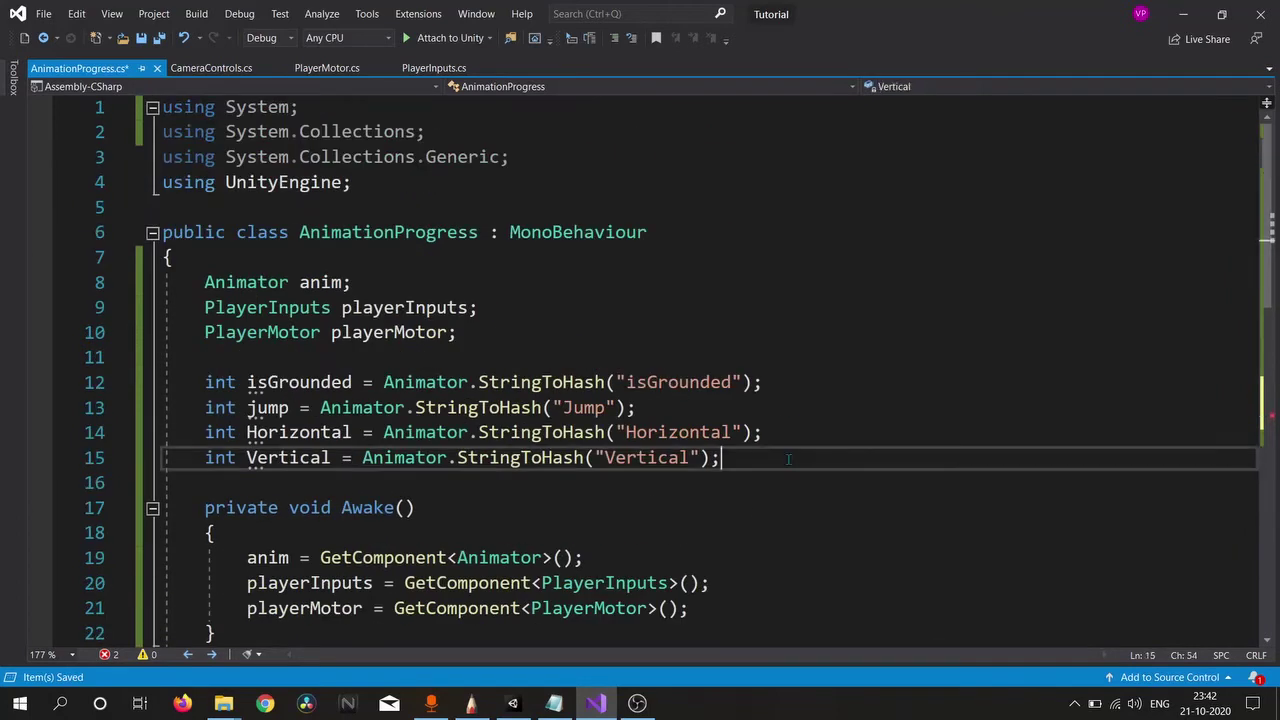
pyautogui.press('Return')
pyautogui.press('Return')
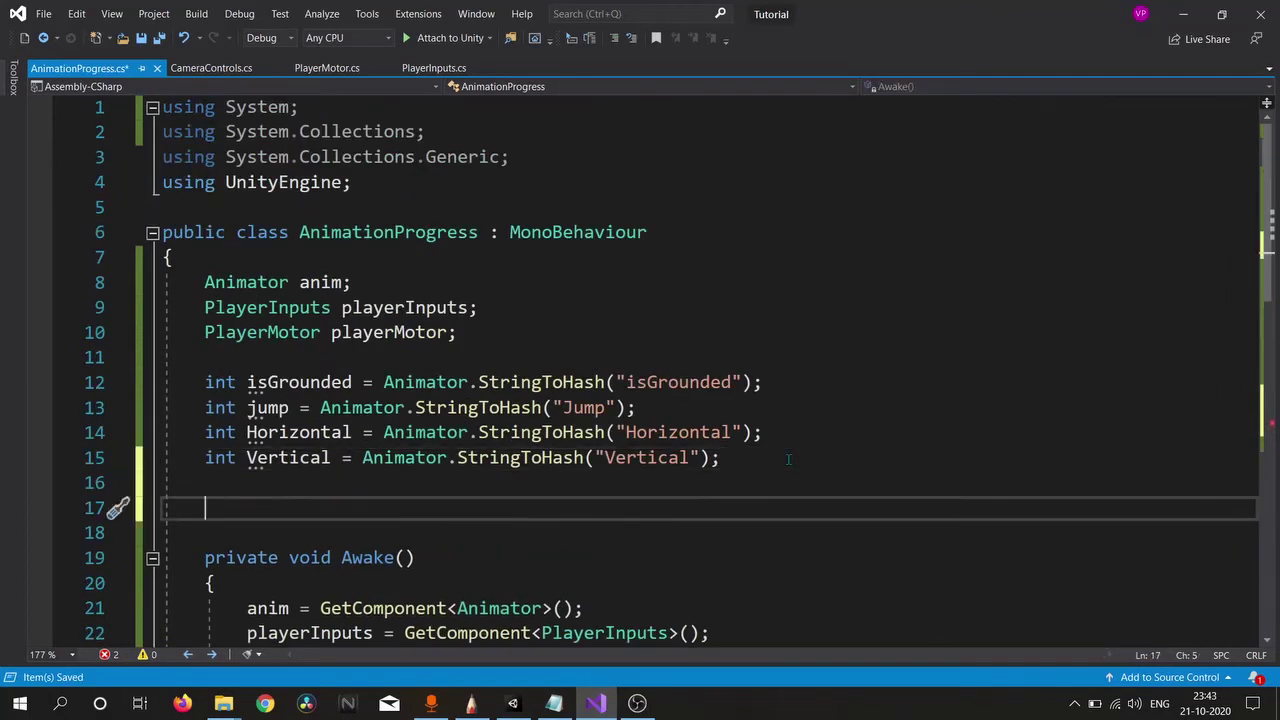
pyautogui.write('cons')
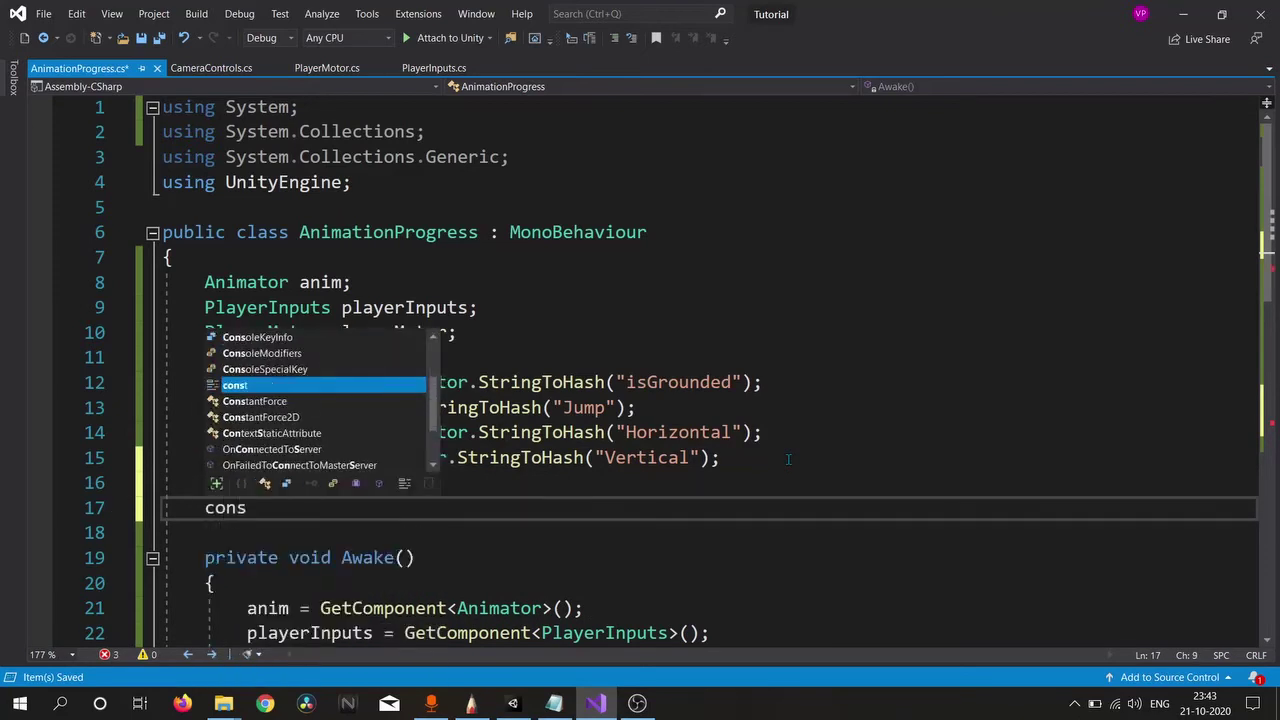
pyautogui.write('t bool _true')
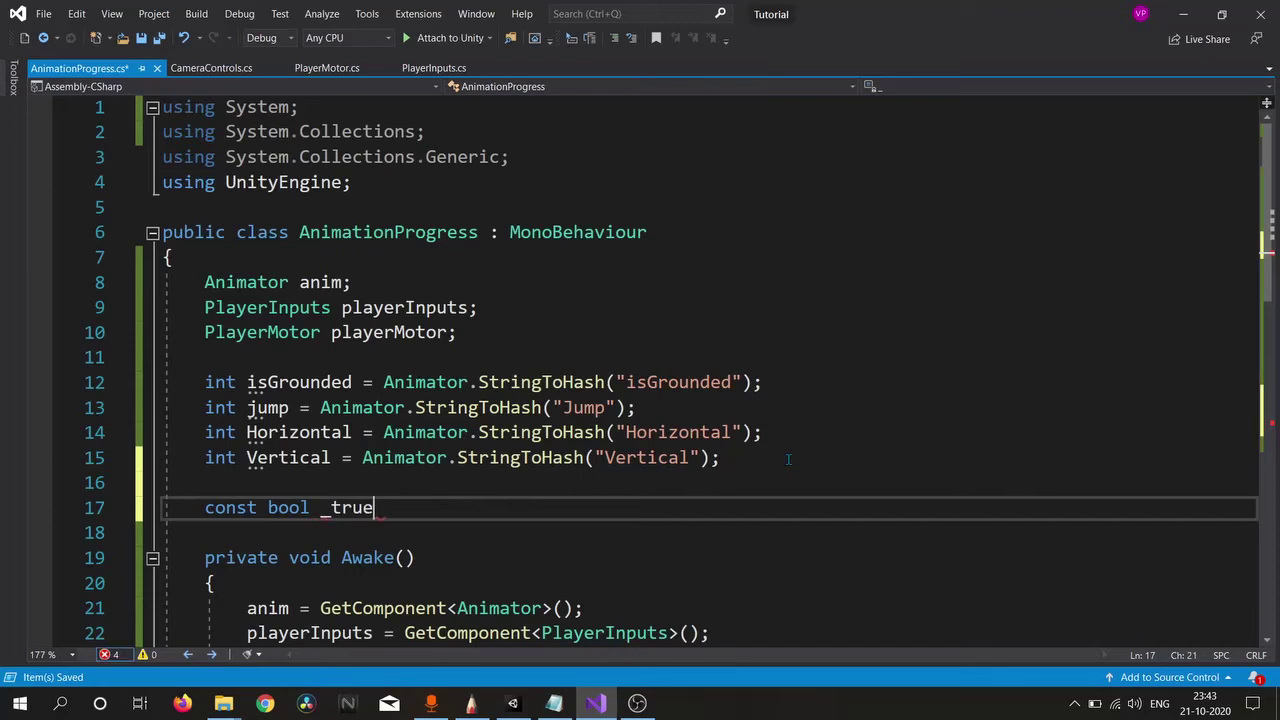
pyautogui.write(' = true')
# Step: Complete the SetBool call in the isJumping block as anim.SetBool(jump, _true)
pyautogui.scroll(-7, 788, 459)
pyautogui.click(479, 508)
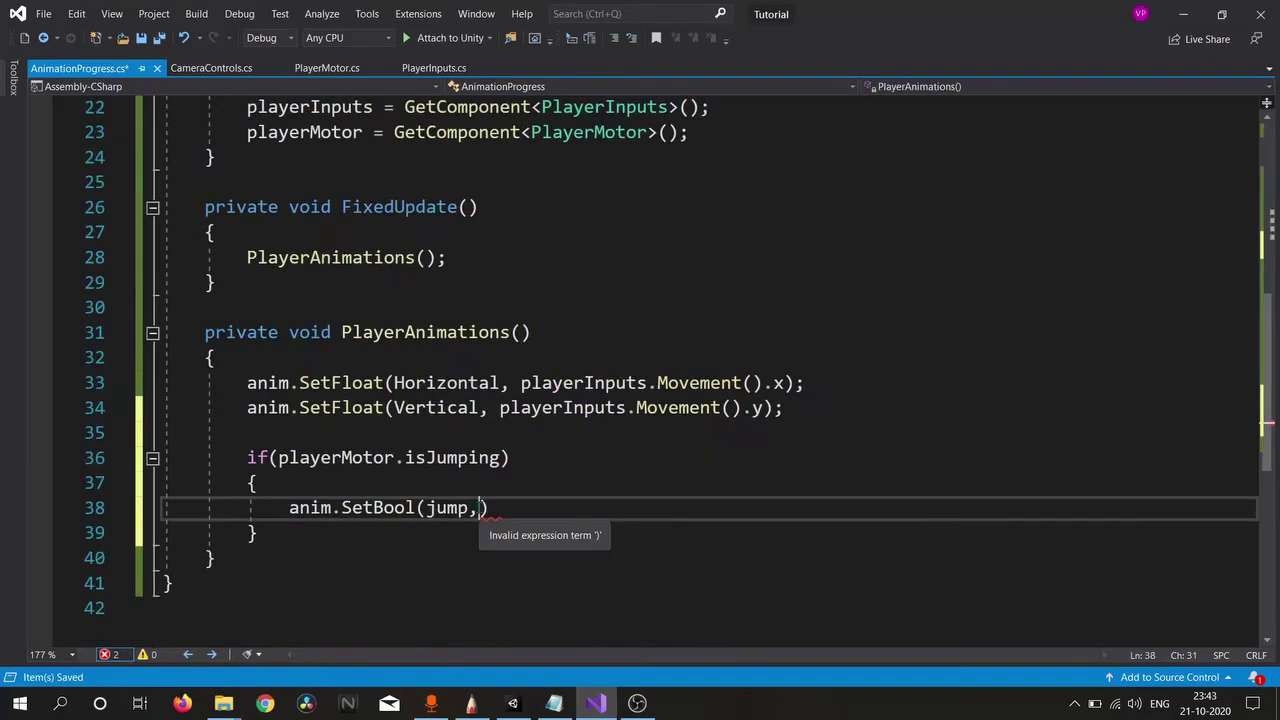
pyautogui.write('_true);')
# Step: Extend the isJumping condition with && !anim.GetBool(jump)
pyautogui.scroll(-2, 480, 508)
pyautogui.click(499, 308)
pyautogui.write(',ani')
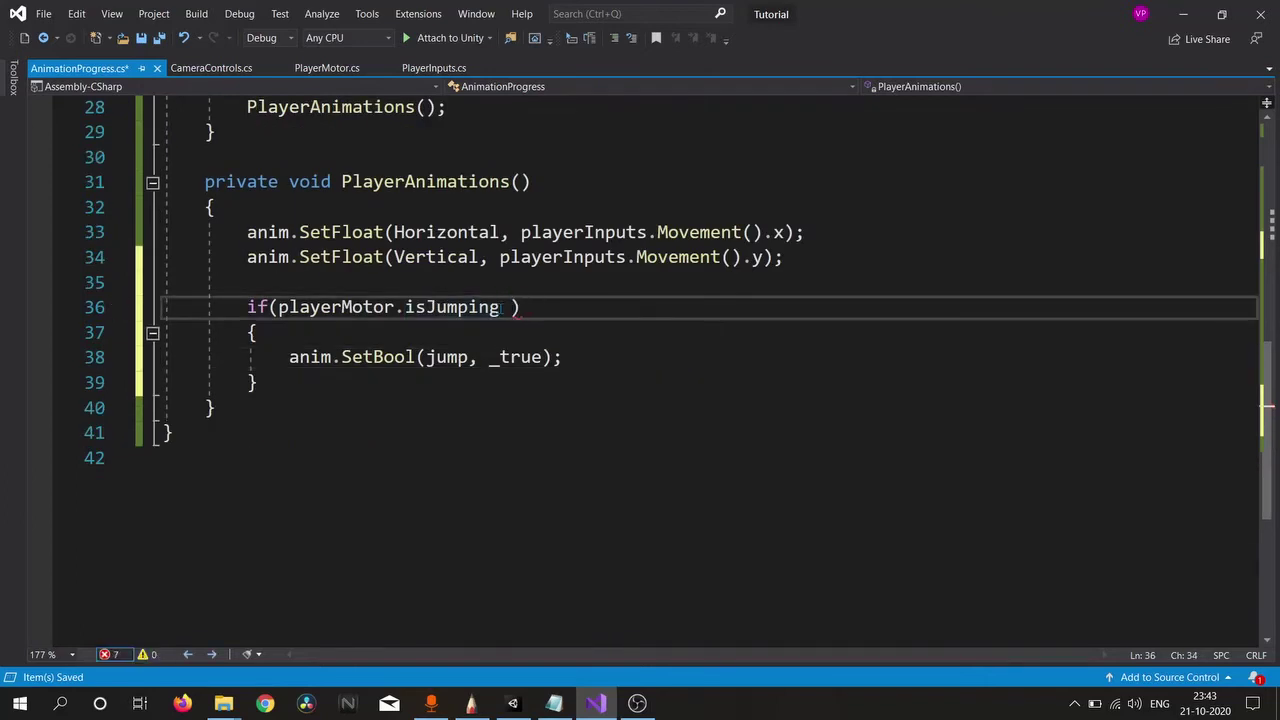
pyautogui.write('&& anim.GetBool(jump')
pyautogui.click(552, 307)
pyautogui.write('!')
# Step: After the if block, add an else if with the condition !playerMotor.isJumping && anim.GetBool(jump)
pyautogui.click(342, 381)
pyautogui.press('Return')
pyautogui.write('else if(')
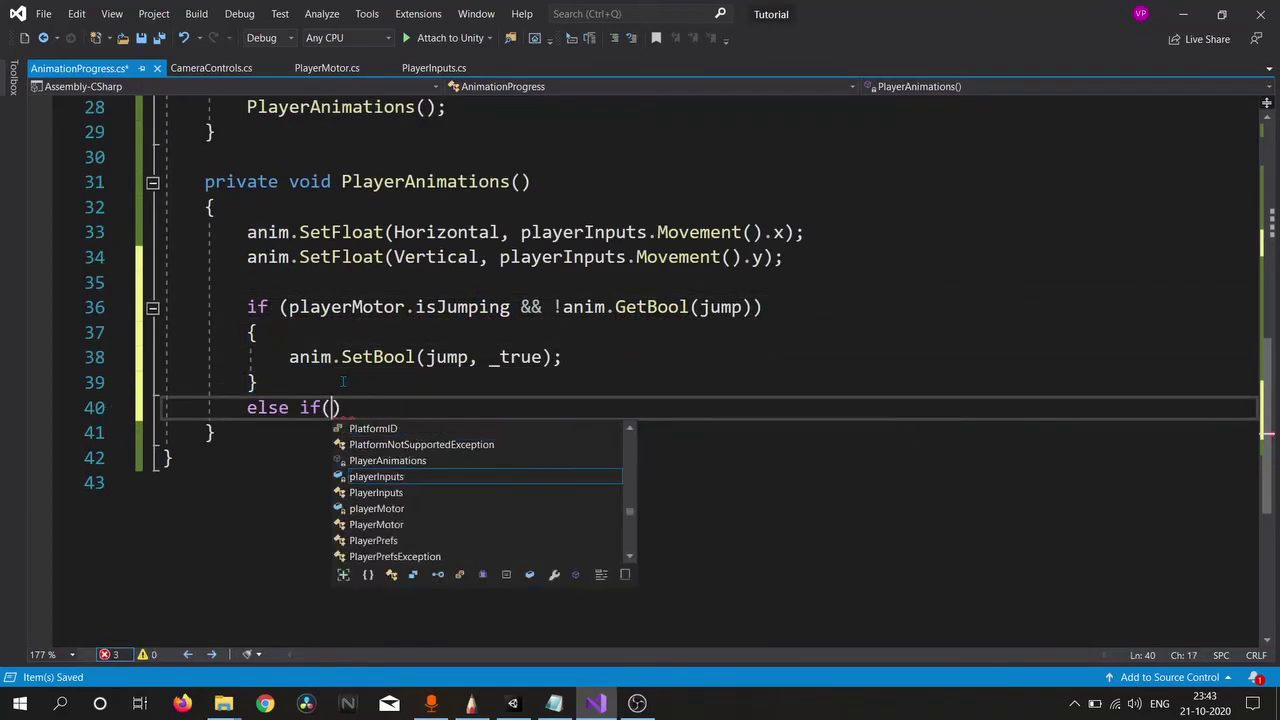
pyautogui.write('!playerMotor.is')
pyautogui.press('Tab')
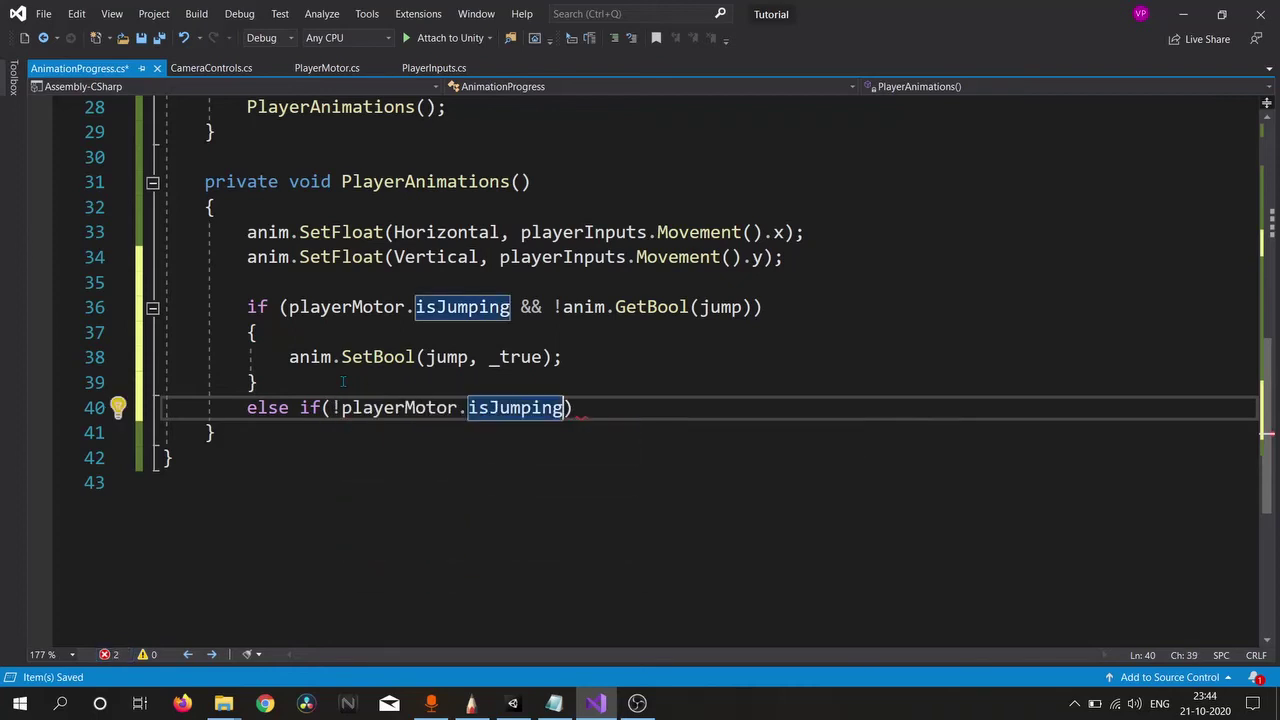
pyautogui.write('&& anim.GetBool(jump')
# Step: Give the else-if branch a body that calls anim.SetBool(jump, !_true), and save the script
pyautogui.press('End')
pyautogui.press('Return')
pyautogui.write('{')
pyautogui.press('Return')
pyautogui.write('anim.SetBool(jump,!_true;')
pyautogui.hotkey('ctrl', 's')
# Step: In PlayerMotor's move() method, start a conditional expression in the forward term by adding < 0 ? after playerInputs.Movement().y
pyautogui.click(326, 67)
pyautogui.scroll(-10, 577, 302)
pyautogui.scroll(-9, 577, 302)
pyautogui.scroll(1, 328, 366)
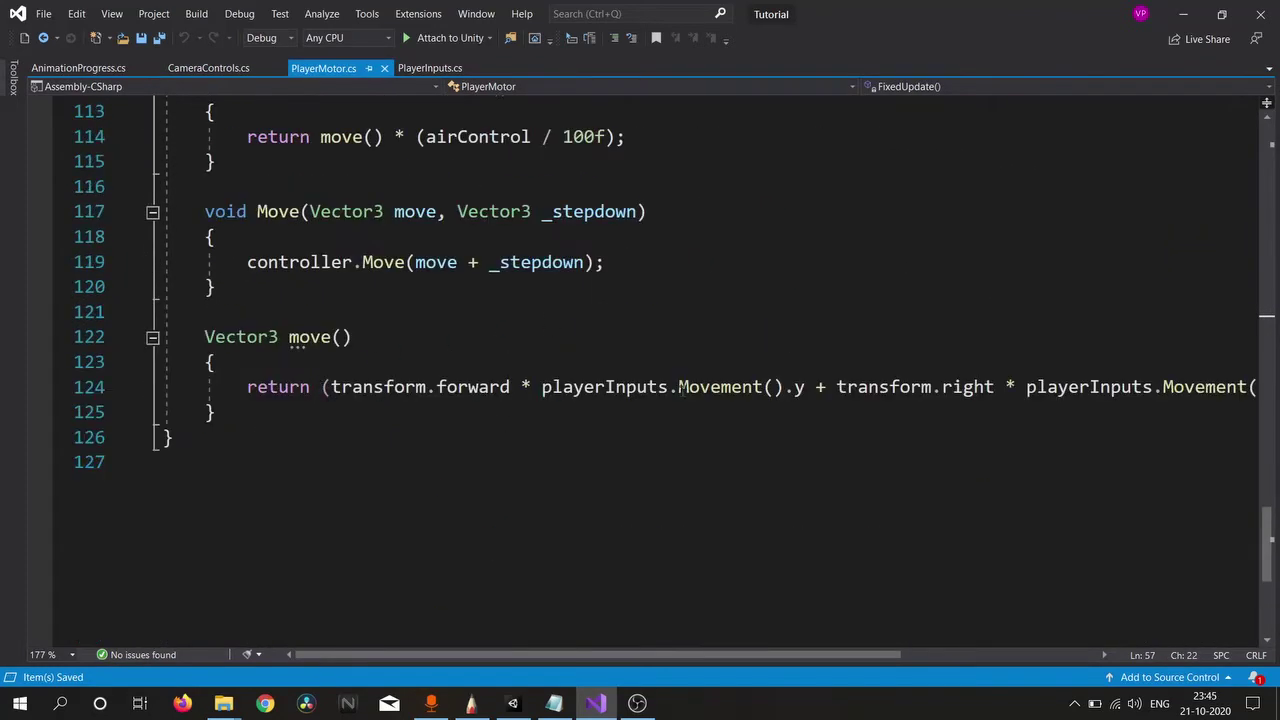
pyautogui.moveTo(692, 655)
pyautogui.mouseDown()
pyautogui.moveTo(818, 654)
pyautogui.moveTo(714, 654)
pyautogui.mouseUp()
pyautogui.click(502, 387)
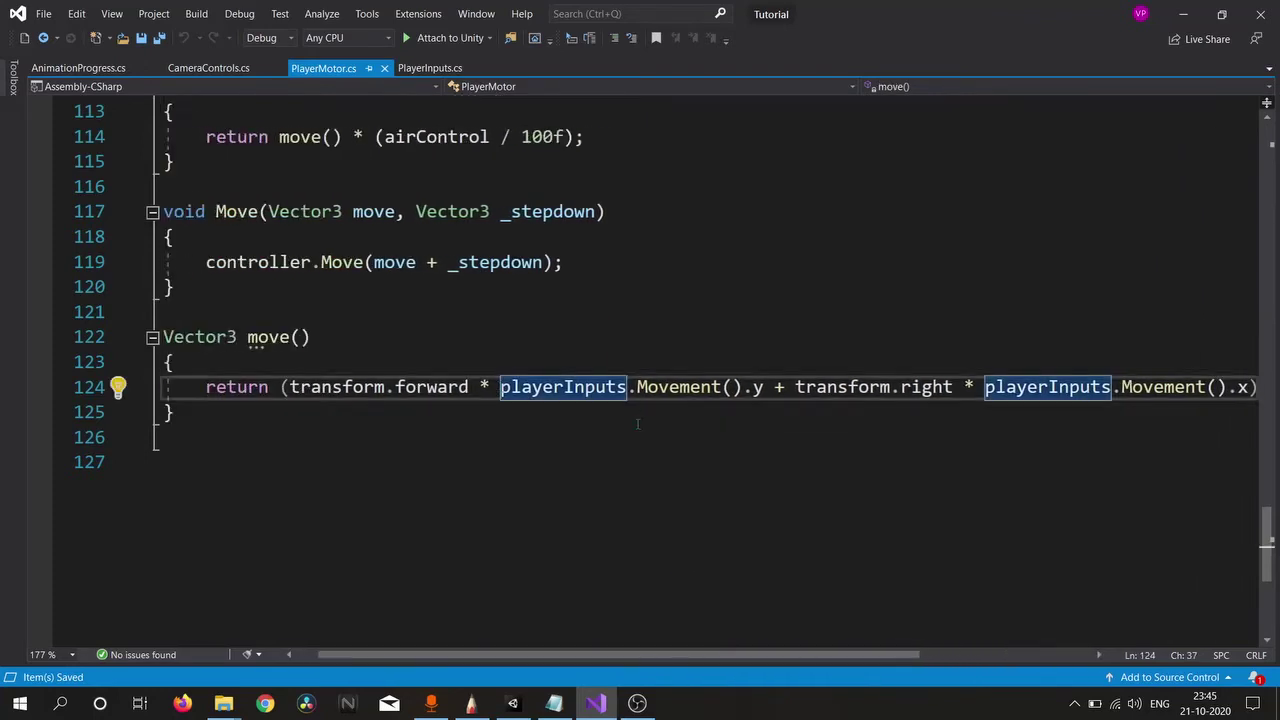
pyautogui.click(764, 387)
pyautogui.write('<0?playerInputs.Movement.playerYrotation/ + tr')
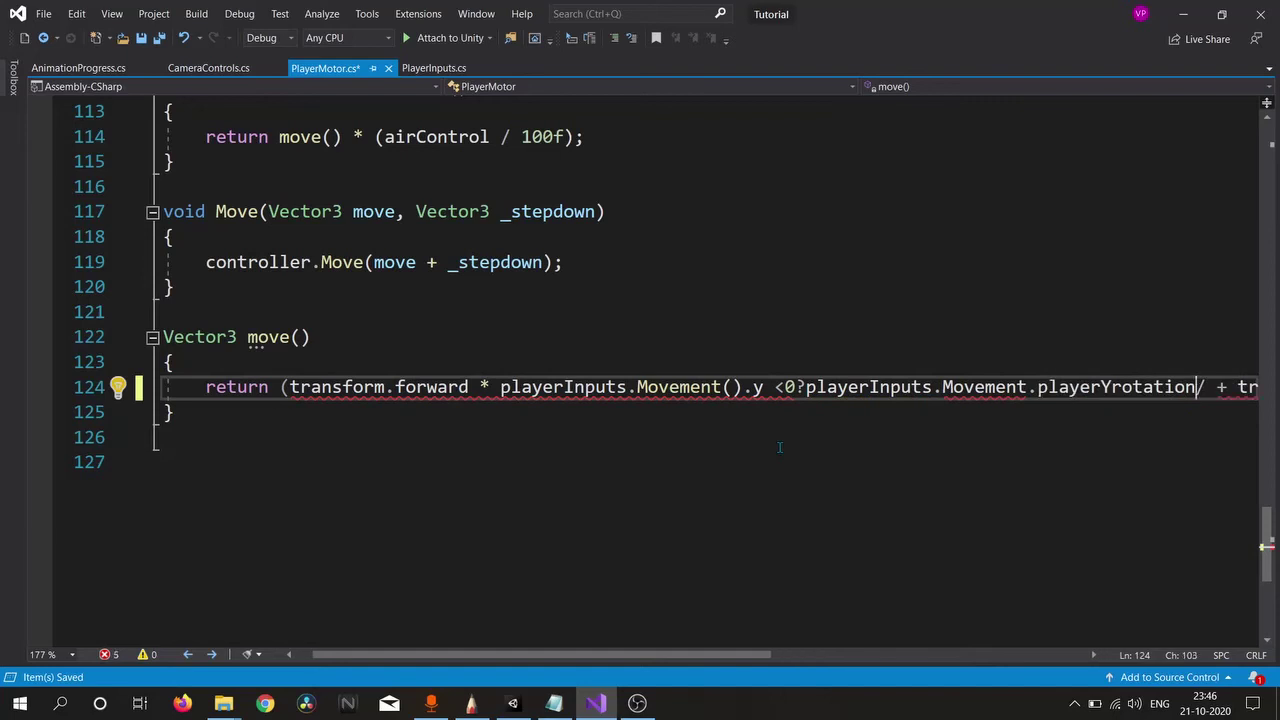
# Step: Enter playerInputs.Movement().y/2 as the conditional's true value in the return statement of move()
pyautogui.hotkey('ctrl', 'z')
pyautogui.press('Left')
pyautogui.press('Left')
pyautogui.press('Left')
pyautogui.write('()')
pyautogui.press('Right')
pyautogui.press('Right')
pyautogui.press('Right')
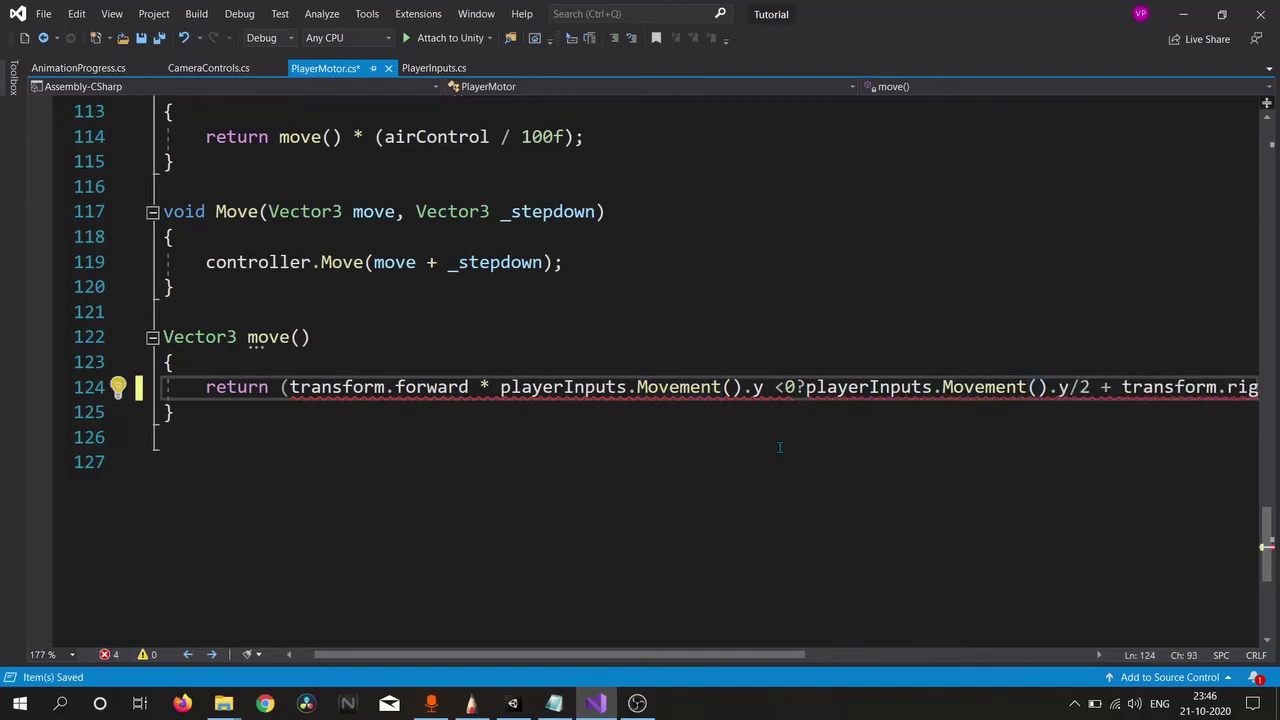
# Step: Complete the divisor as 2f, add : playerInputs.Movement().y as the false value, and enclose the whole conditional in parentheses
pyautogui.write(':playerInputs.mo')
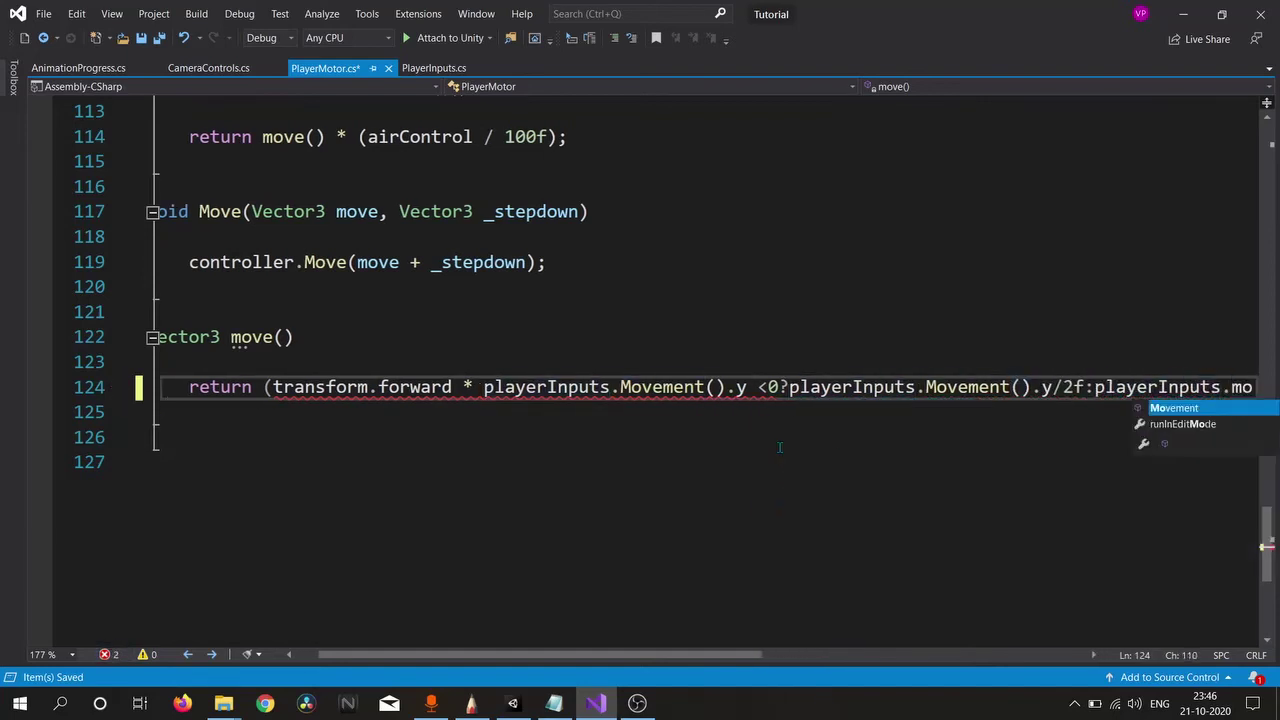
pyautogui.write('vement().y')
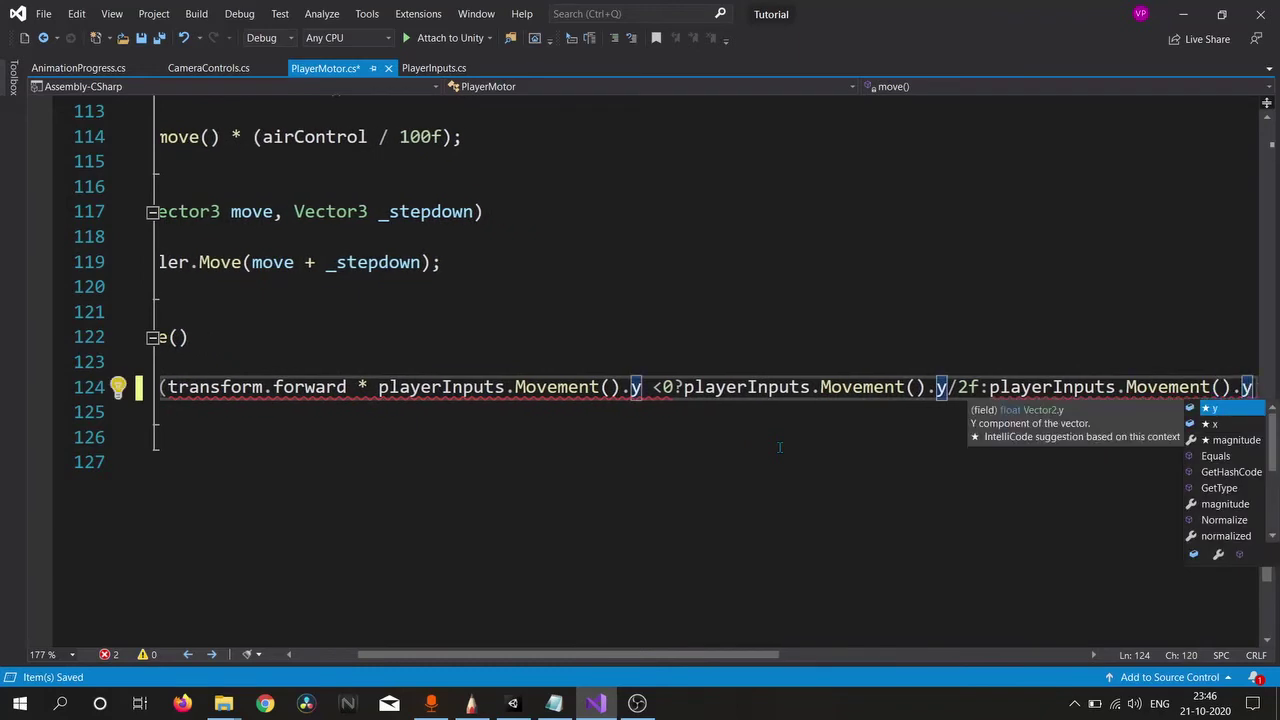
pyautogui.write(')')
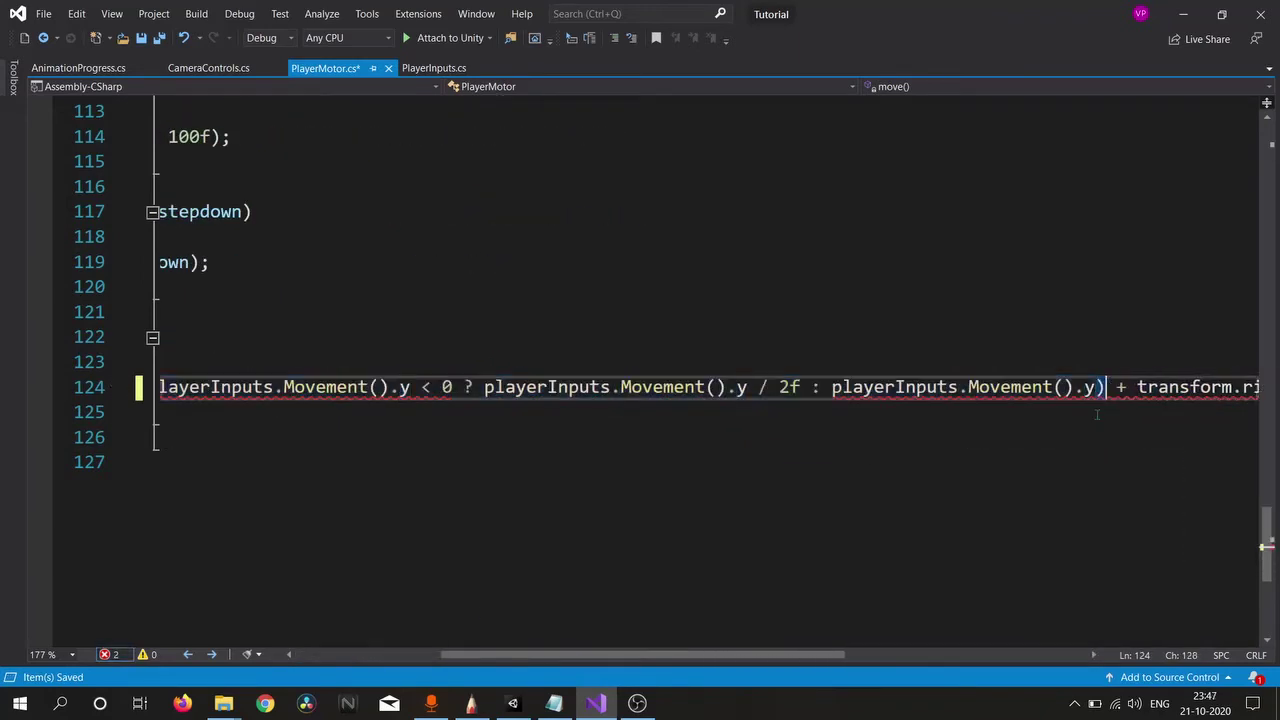
pyautogui.click(548, 387)
pyautogui.write('(transform.forward * (p')
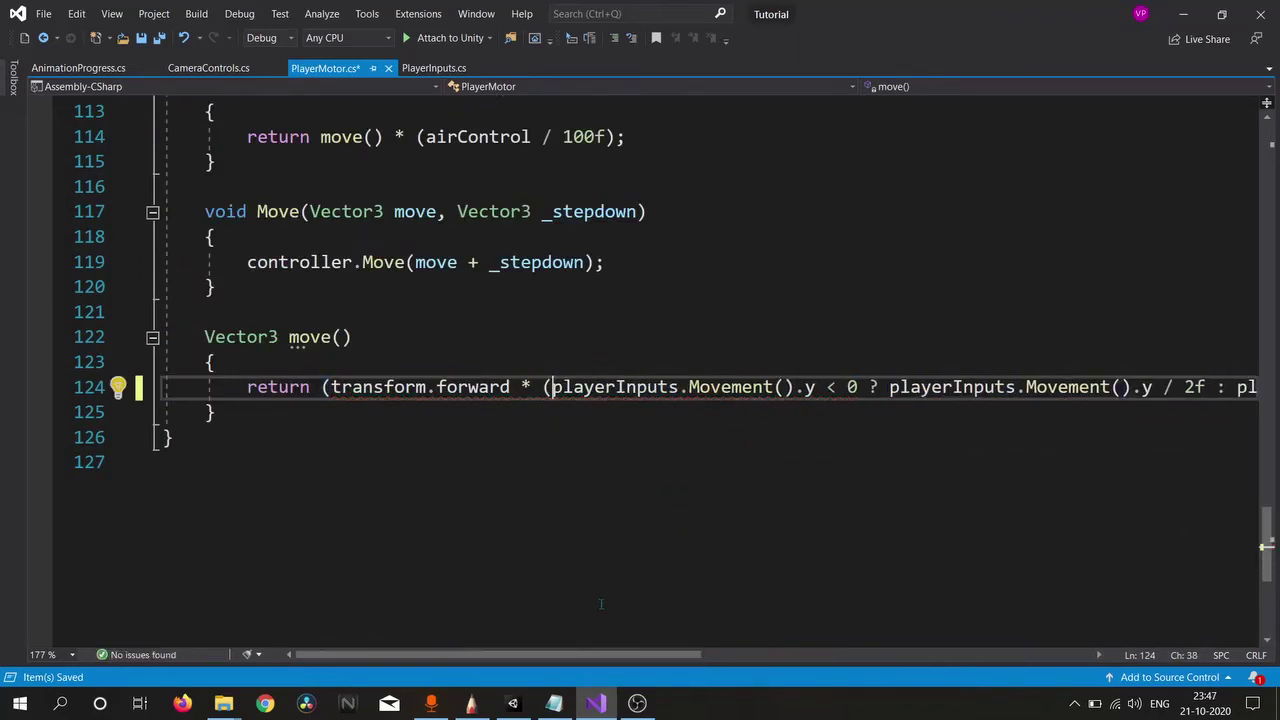
# Step: Break the return statement into three lines, before the parenthesised conditional and before + transform.right, indenting the last line one level further
pyautogui.moveTo(583, 655)
pyautogui.mouseDown()
pyautogui.moveTo(600, 656)
pyautogui.moveTo(525, 657)
pyautogui.mouseUp()
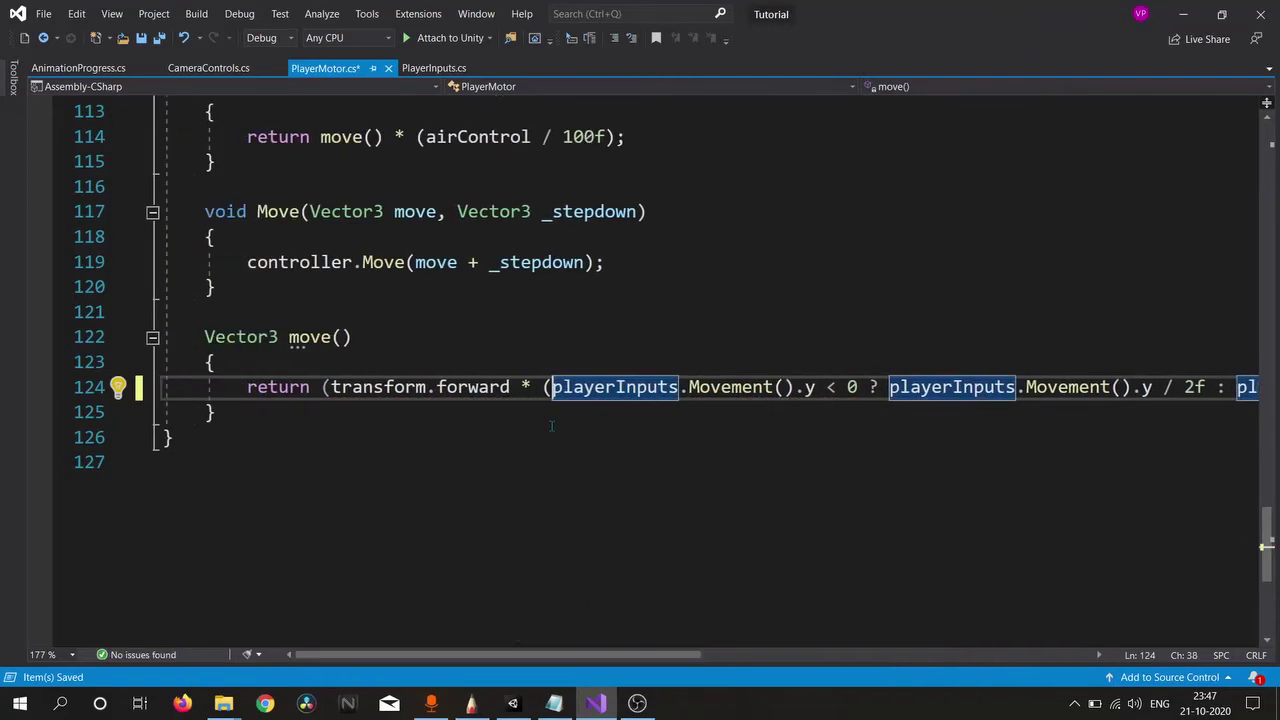
pyautogui.press('Left')
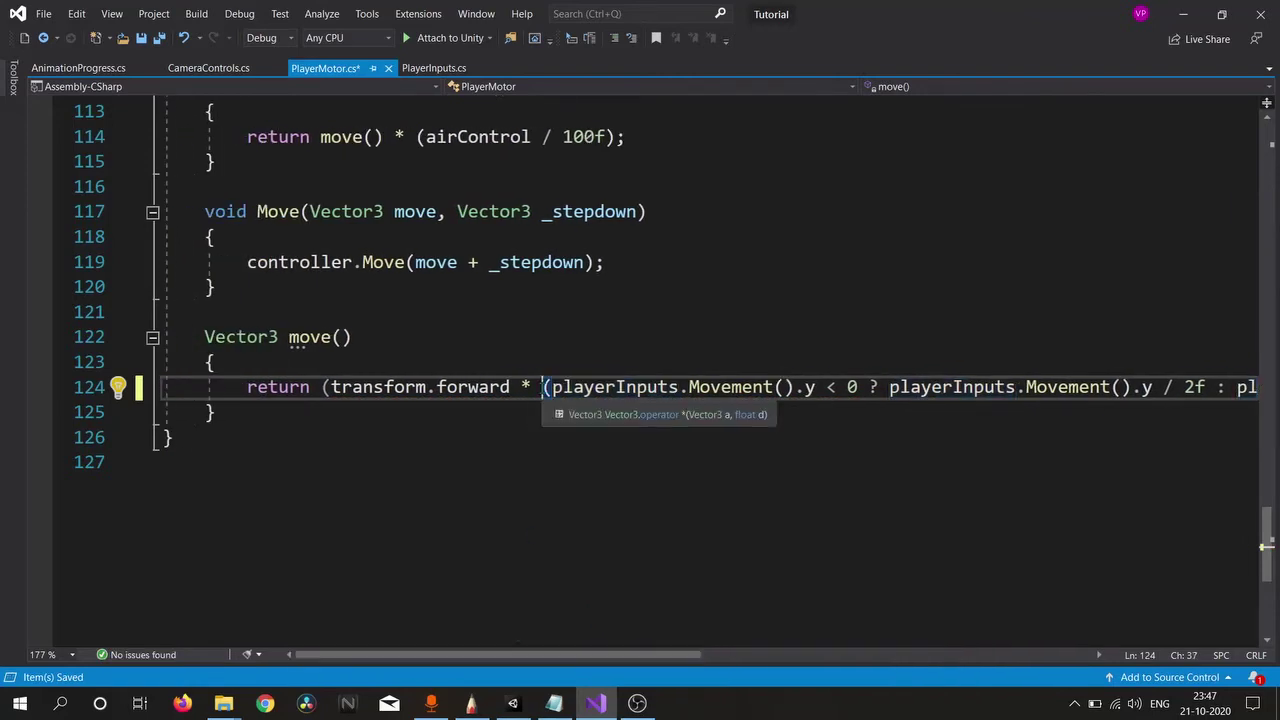
pyautogui.press('Return')
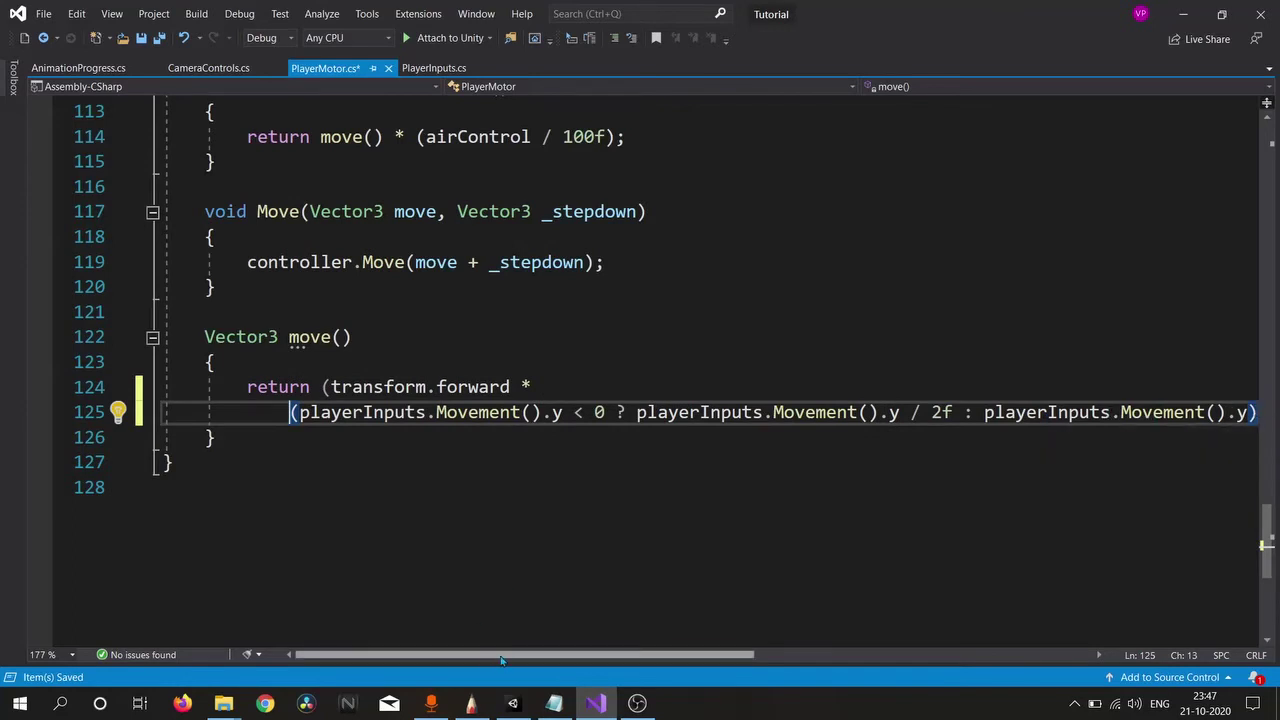
pyautogui.moveTo(500, 657); pyautogui.dragTo(650, 657)
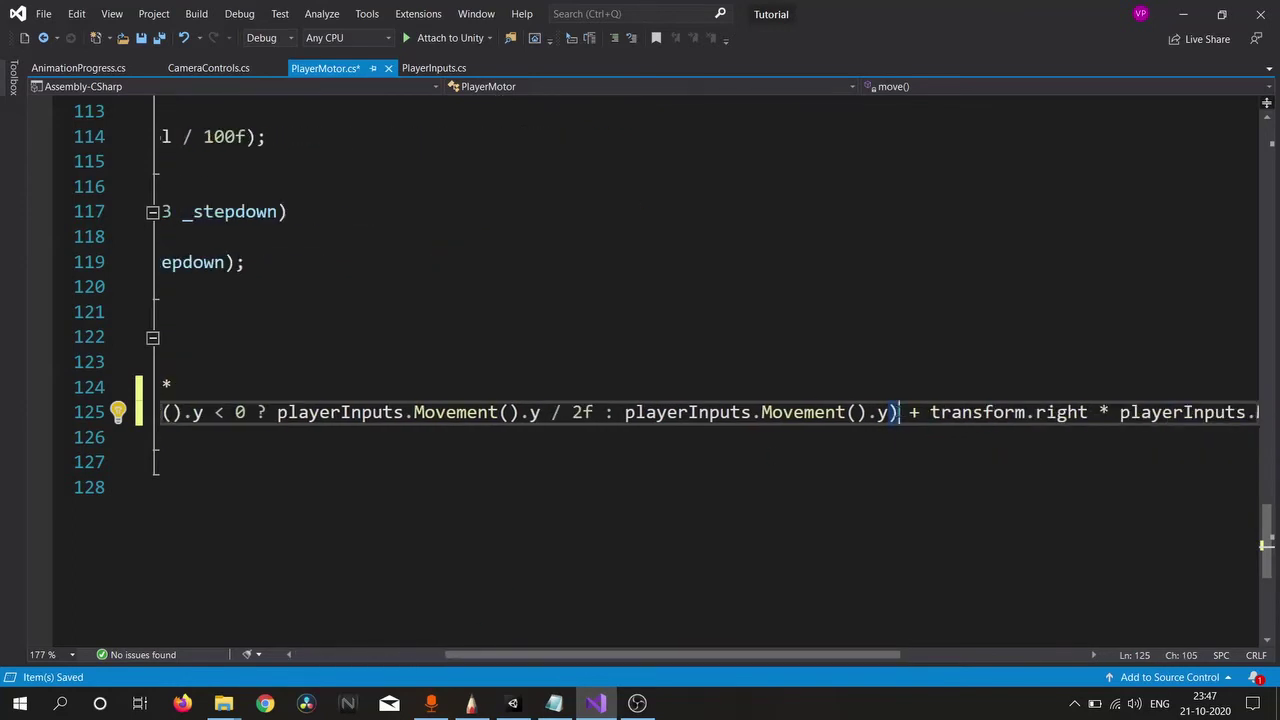
pyautogui.press('Return')
pyautogui.moveTo(492, 657); pyautogui.dragTo(422, 657)
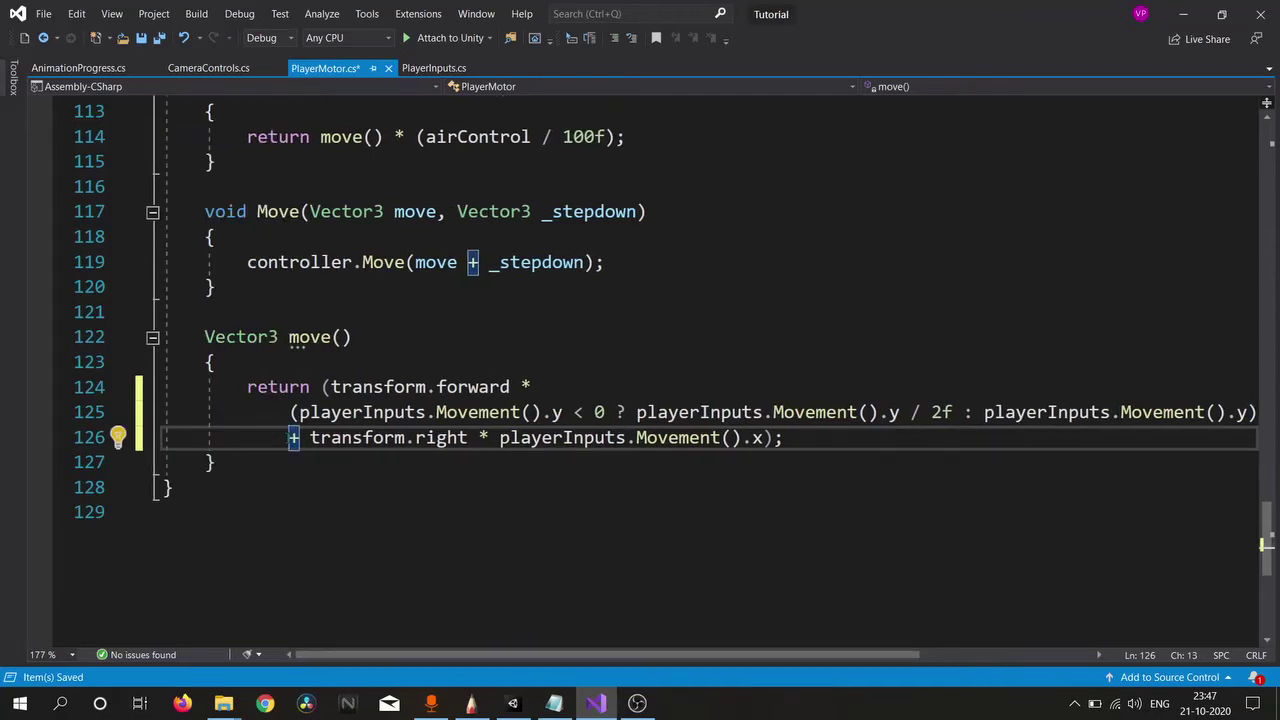
pyautogui.press('Tab')
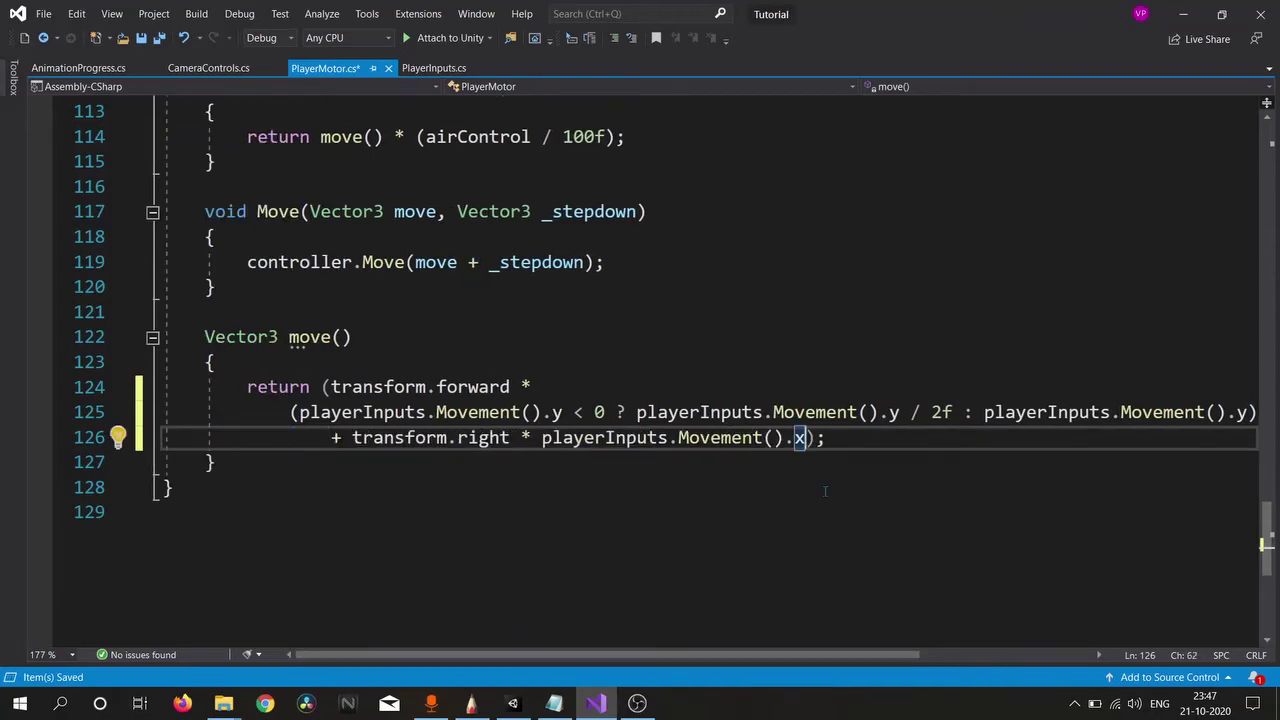
# Step: Enclose playerInputs.Movement().x in parentheses at the end of the return statement, and save the PlayerMotor script
pyautogui.hotkey('ctrl', 's')
pyautogui.moveTo(858, 437); pyautogui.dragTo(541, 437)
pyautogui.write('(')
pyautogui.hotkey('ctrl', 's')
pyautogui.click(614, 470)
pyautogui.scroll(3, 651, 514)
pyautogui.scroll(-2, 651, 514)
pyautogui.scroll(13, 1211, 133)
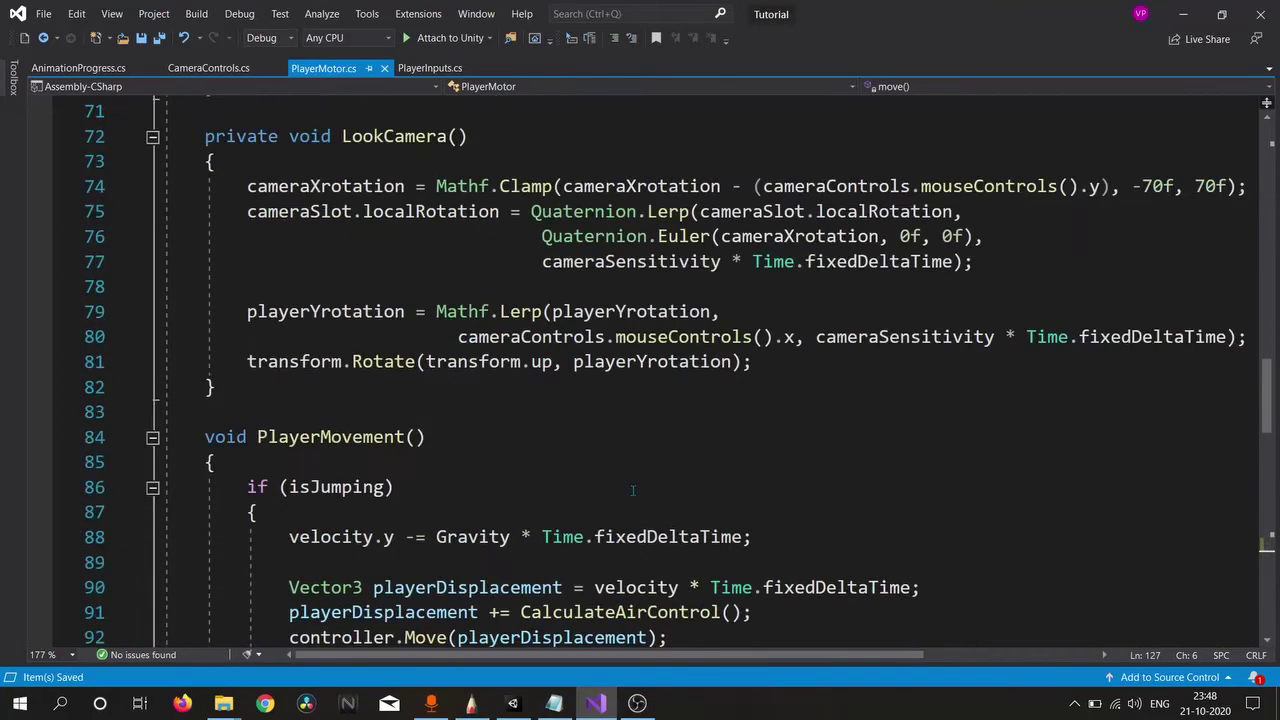
# Step: In AnimationProgress's Awake method, replace GetComponent with GetComponentInChildren in the anim assignment, and save the script
pyautogui.hotkey('ctrl', 'Tab')
pyautogui.scroll(3, 912, 463)
pyautogui.scroll(1, 912, 463)
pyautogui.scroll(5, 1249, 342)
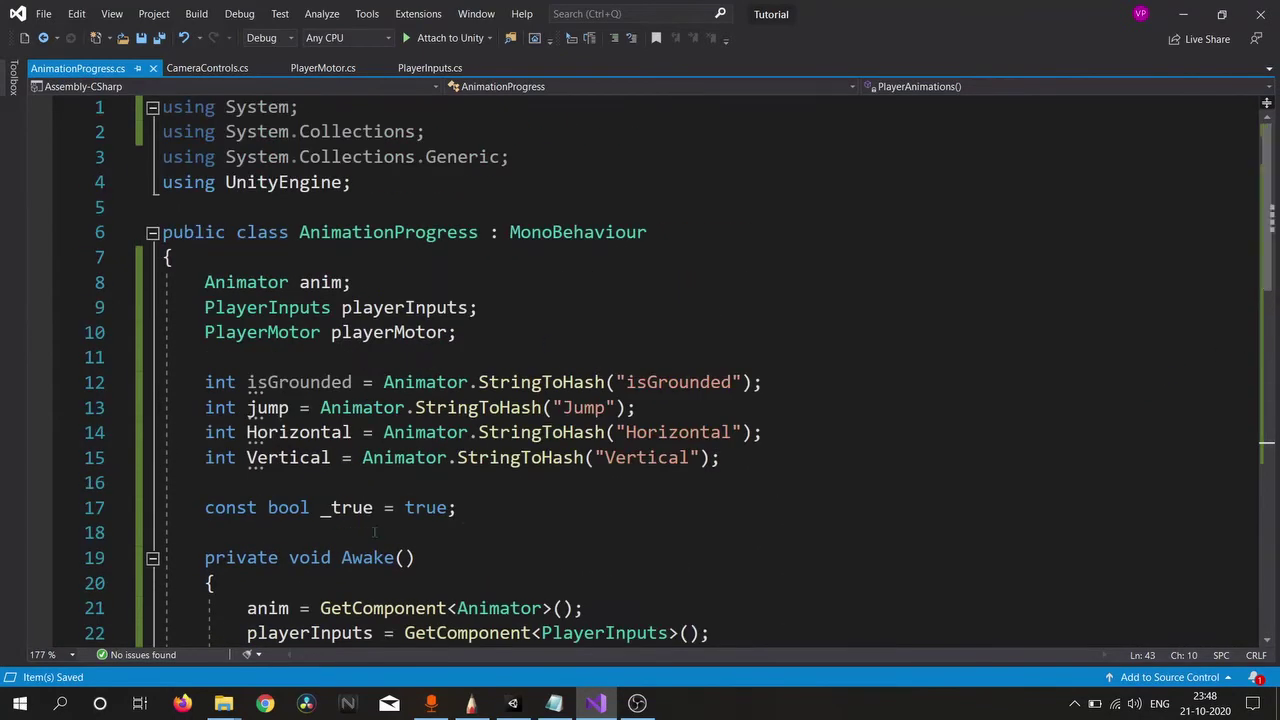
pyautogui.moveTo(1263, 180); pyautogui.dragTo(756, 272)
pyautogui.doubleClick(396, 360)
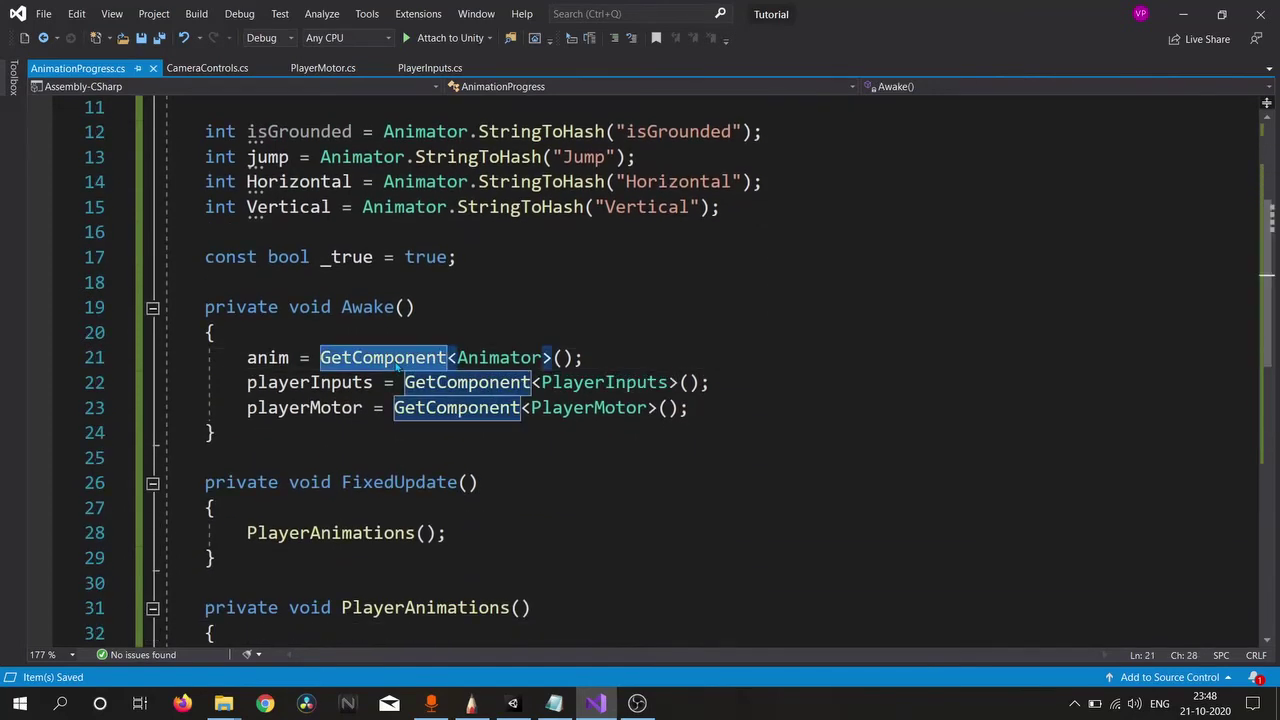
pyautogui.write('GetComponentInChildren')
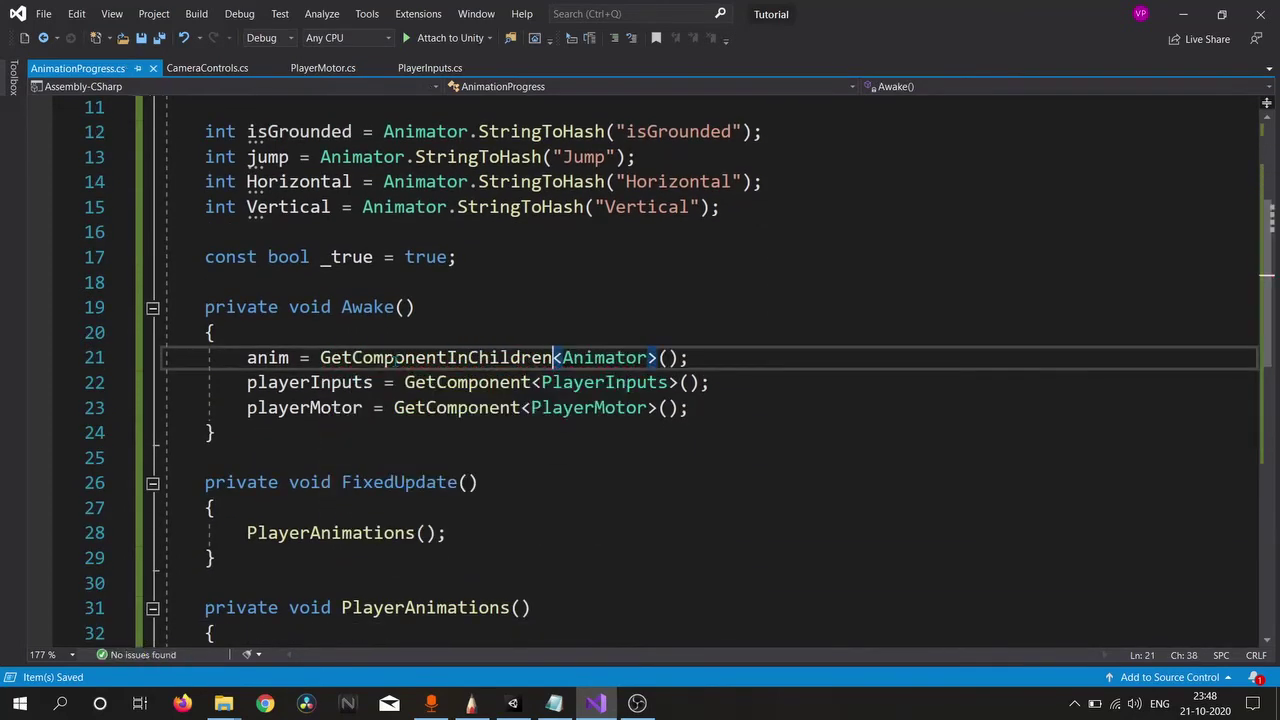
# Step: Switch to Unity and attach the AnimationProgress script to the PlayerSlot object as a component
pyautogui.hotkey('alt', 'Tab')
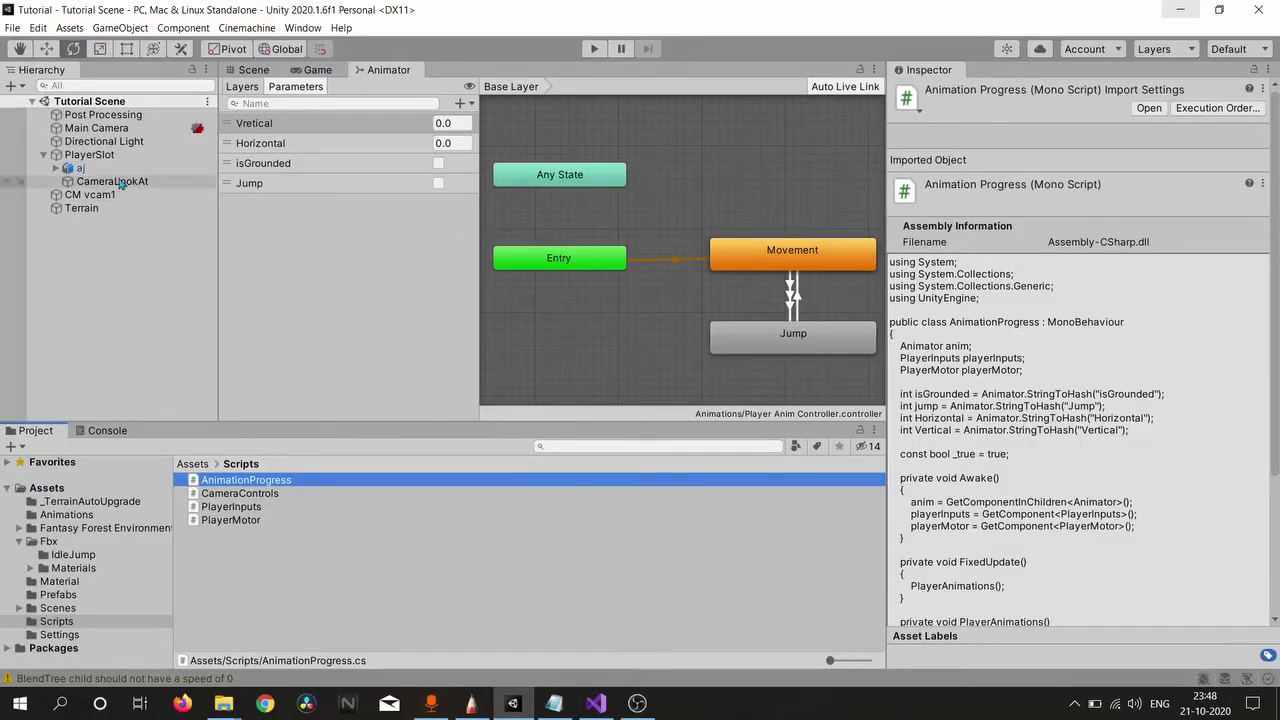
pyautogui.click(80, 168)
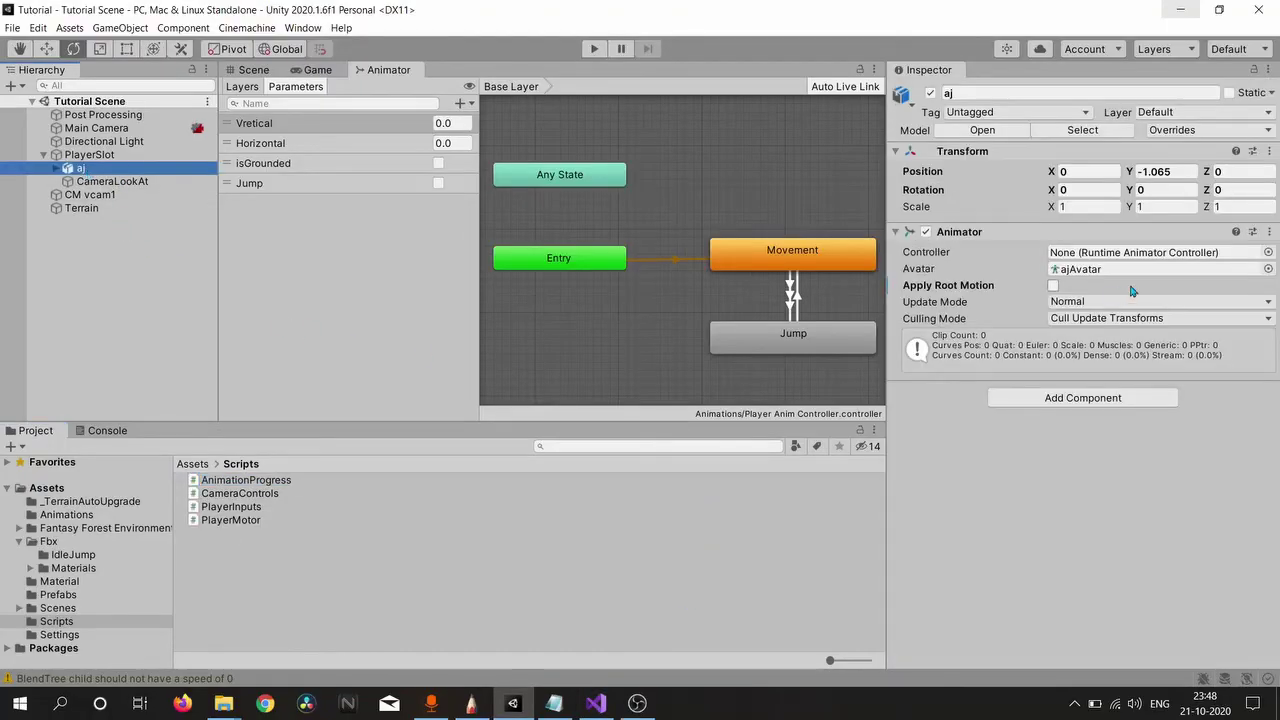
pyautogui.click(134, 158)
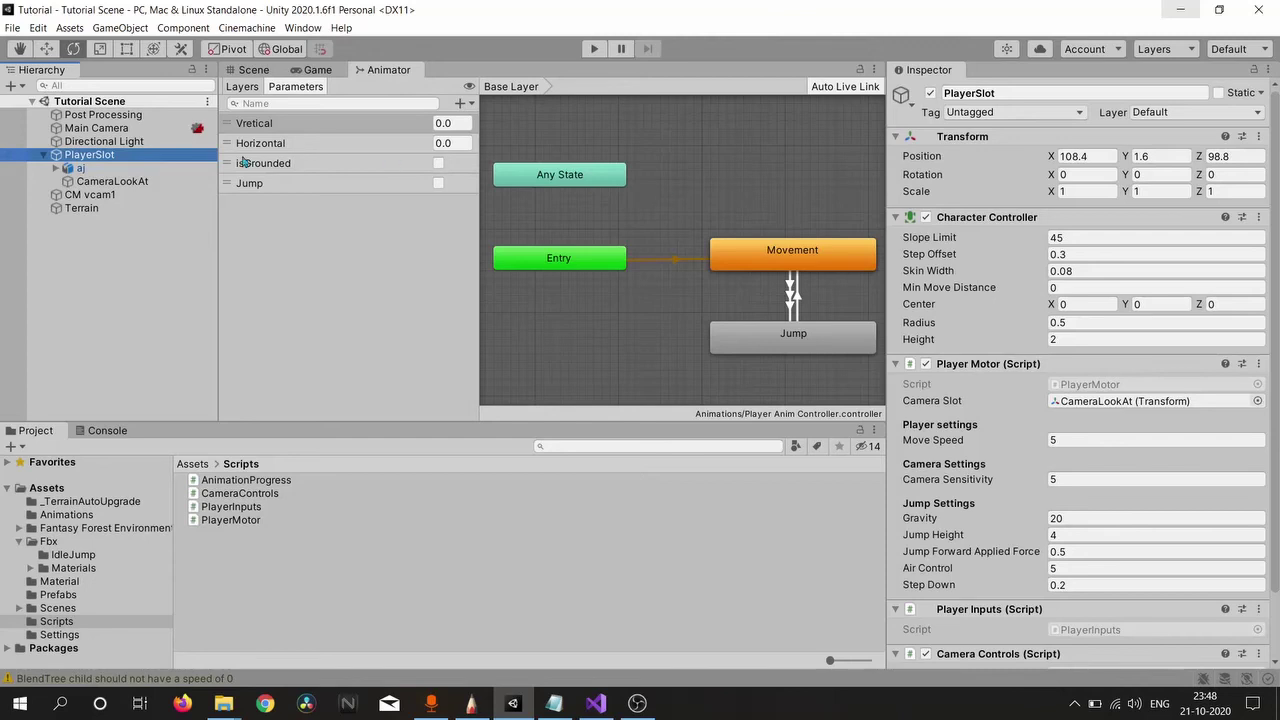
pyautogui.click(95, 168)
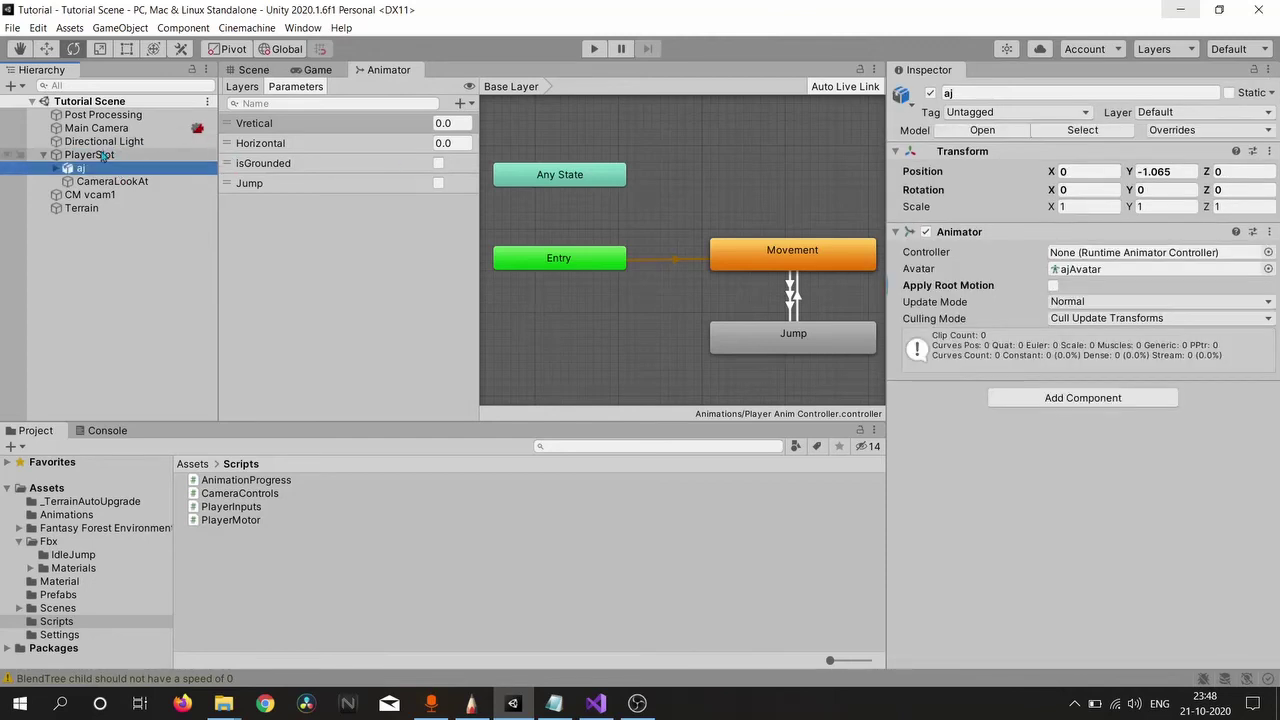
pyautogui.click(125, 156)
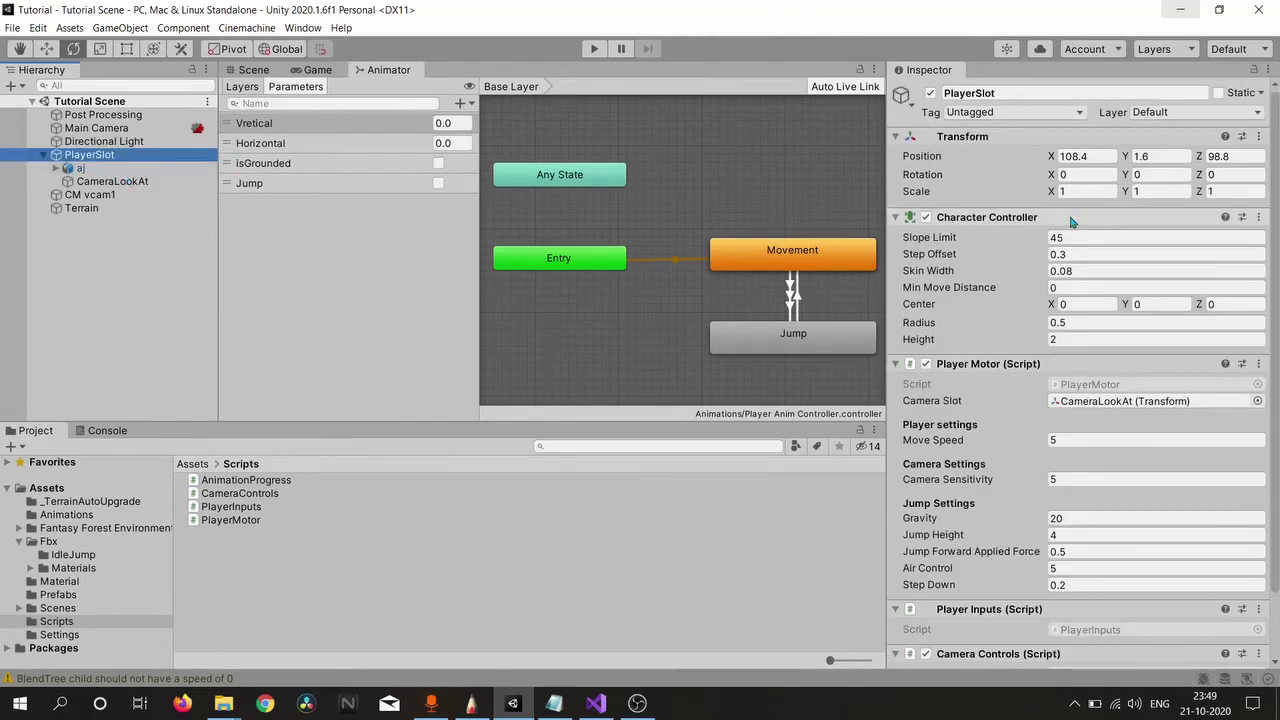
pyautogui.press('Down')
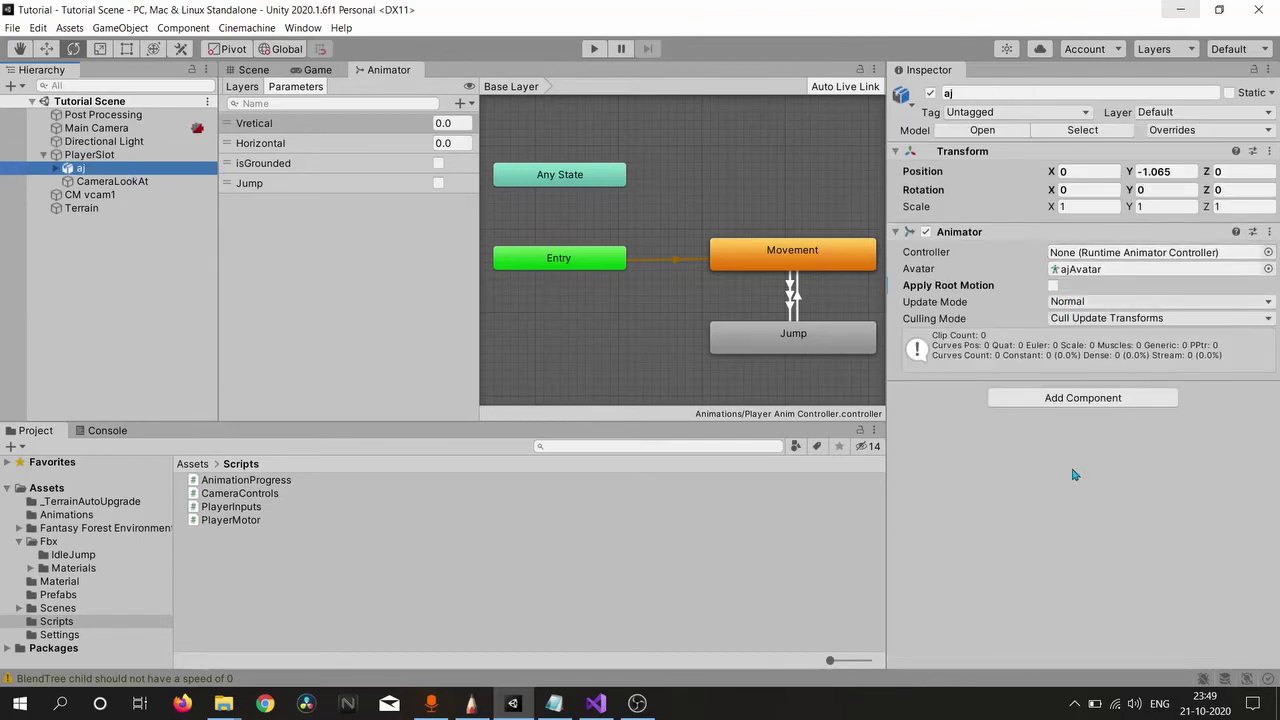
pyautogui.click(99, 156)
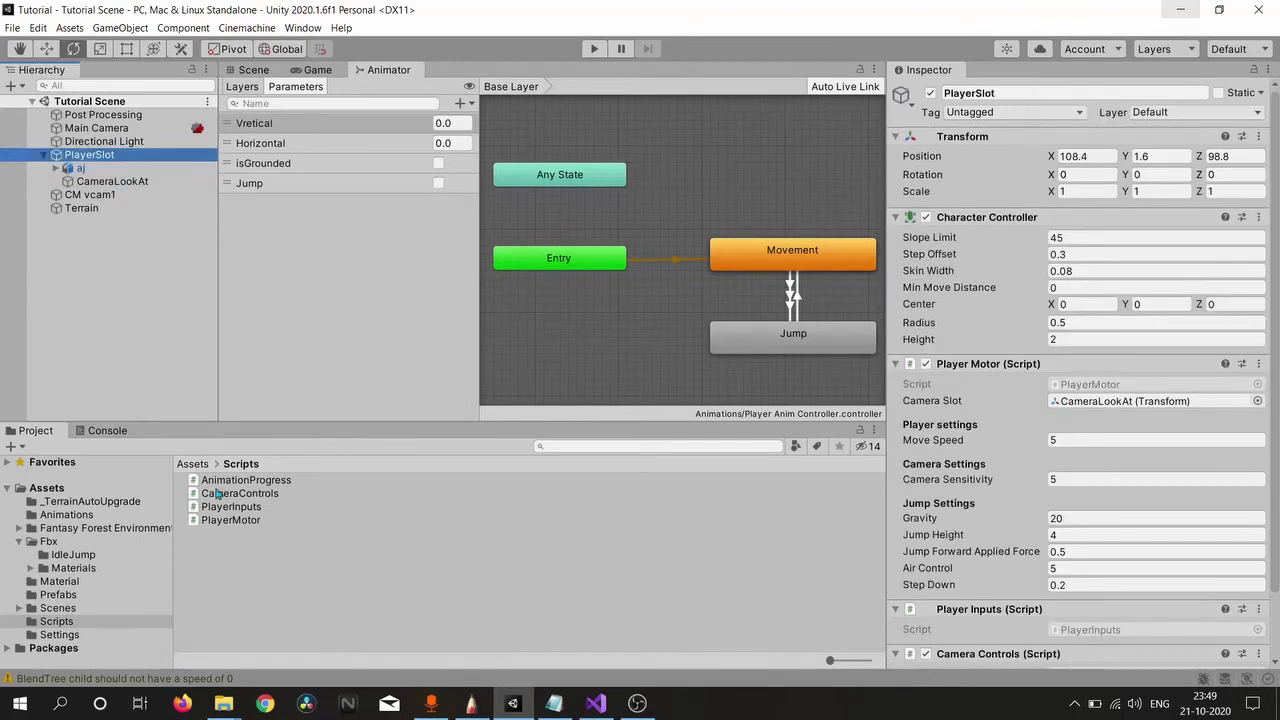
pyautogui.moveTo(229, 484); pyautogui.dragTo(1054, 661)
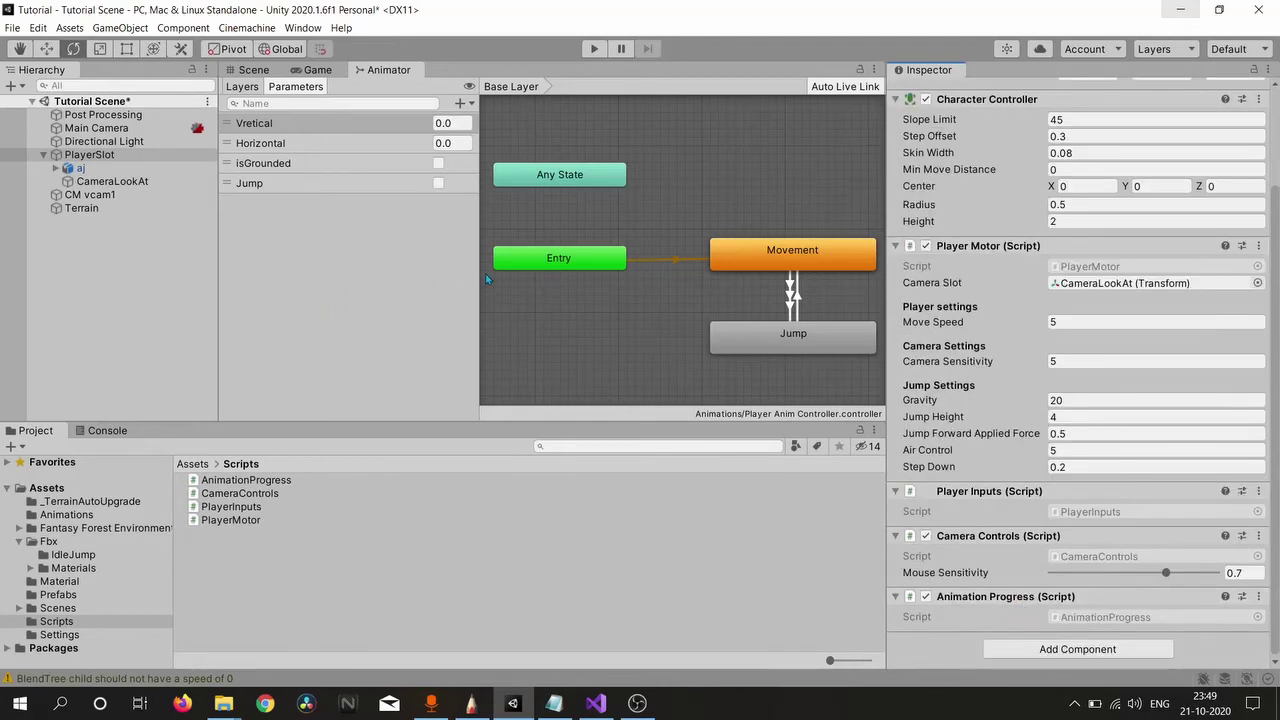
# Step: View the character from behind in the Scene view, and run a short play-mode test of the scene
pyautogui.moveTo(477, 276); pyautogui.dragTo(441, 277)
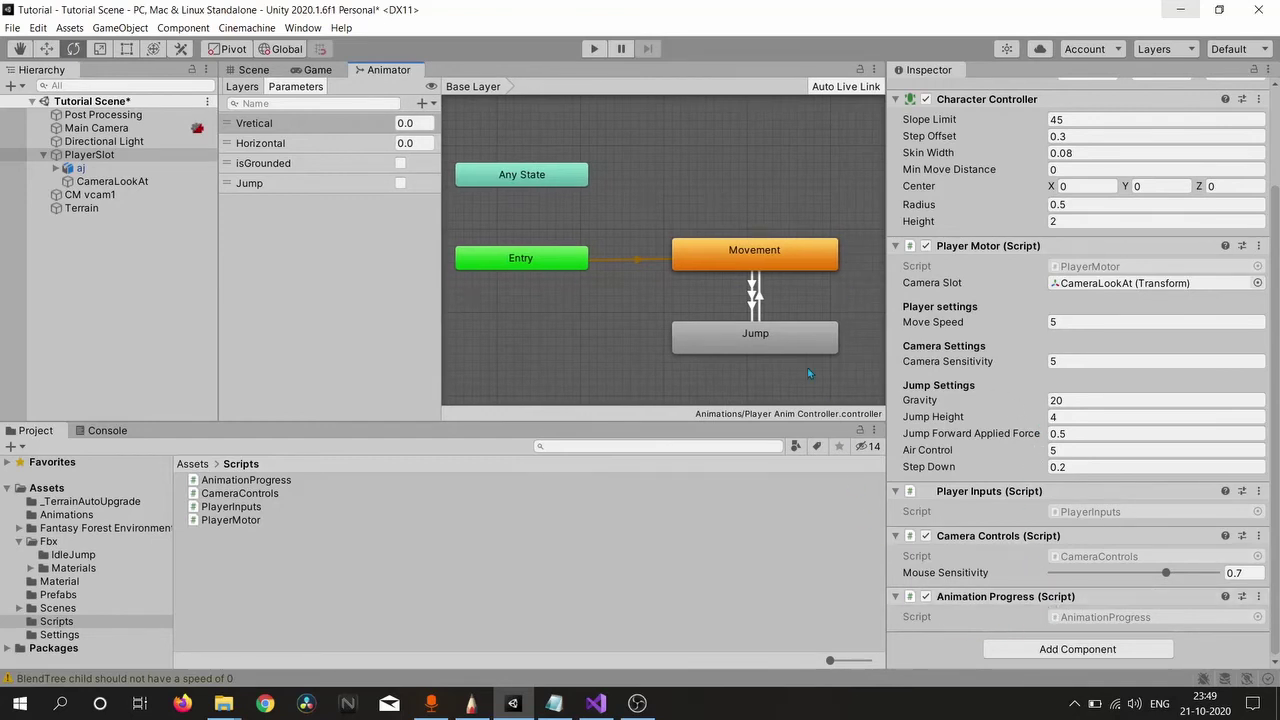
pyautogui.click(254, 70)
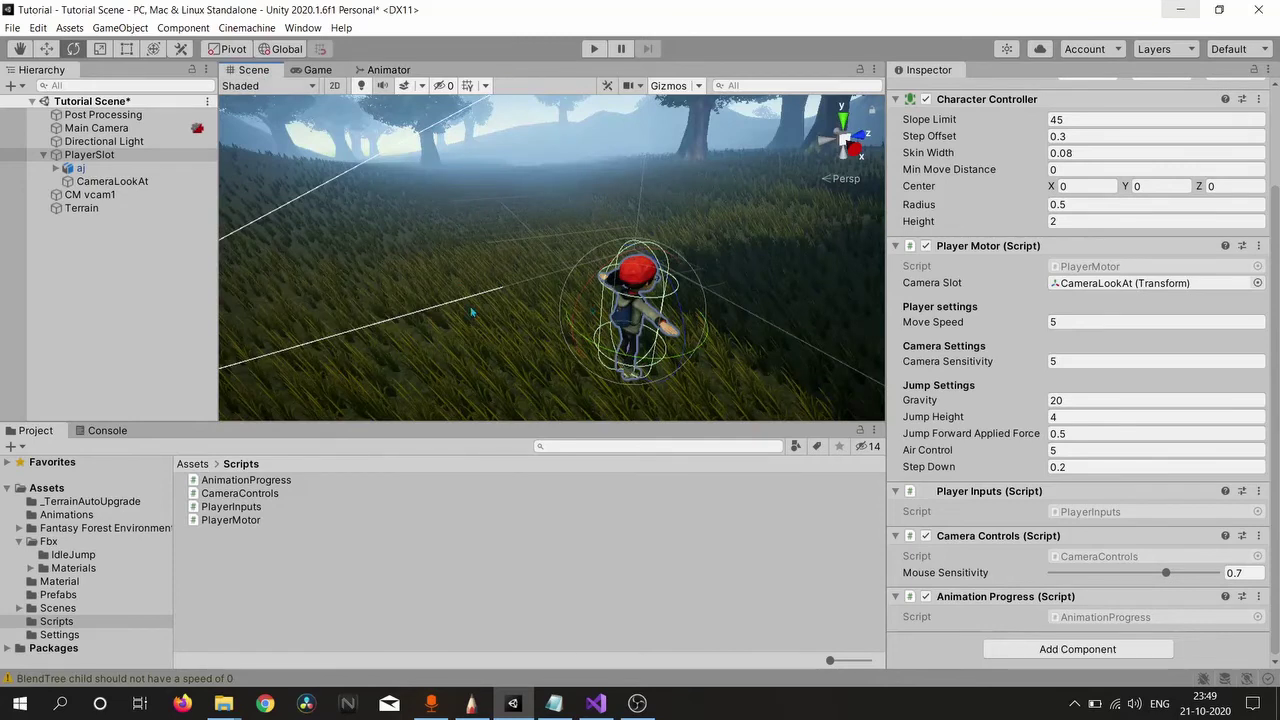
pyautogui.moveTo(472, 313); pyautogui.dragTo(670, 290, button='right')
pyautogui.moveTo(567, 303); pyautogui.dragTo(628, 288)
pyautogui.moveTo(566, 299); pyautogui.dragTo(672, 284, button='right')
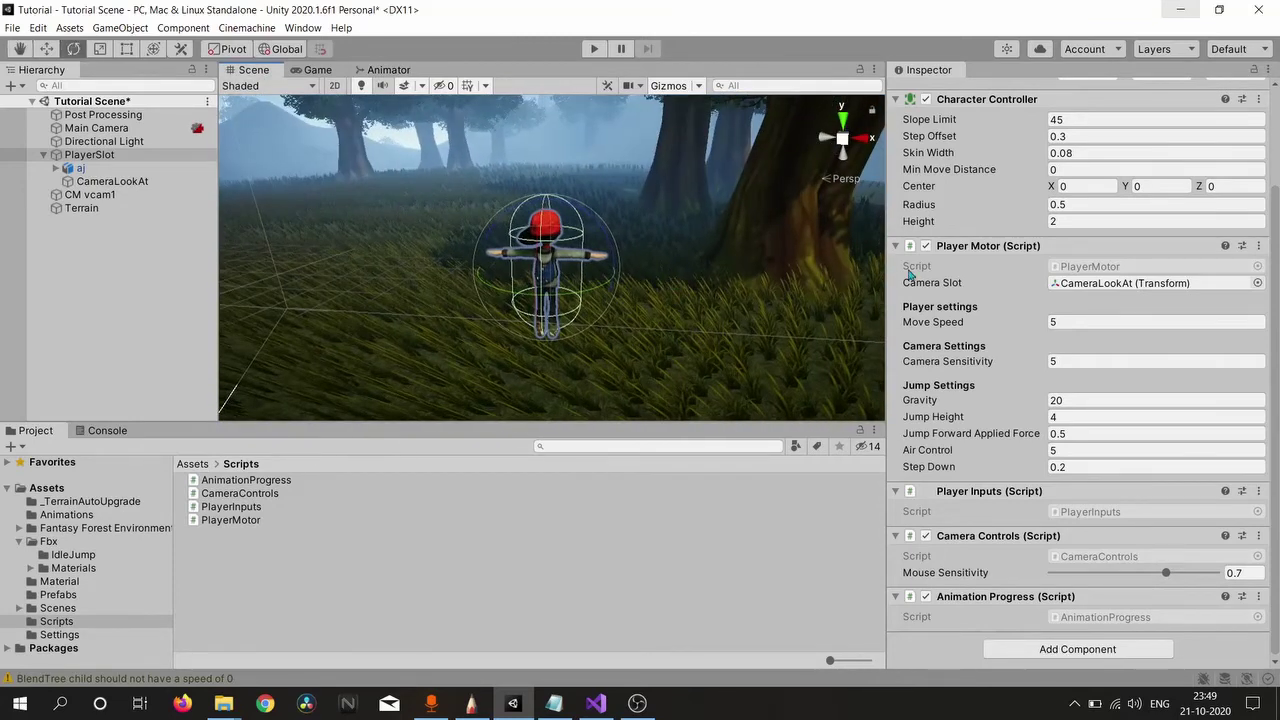
pyautogui.moveTo(889, 272); pyautogui.dragTo(1024, 279)
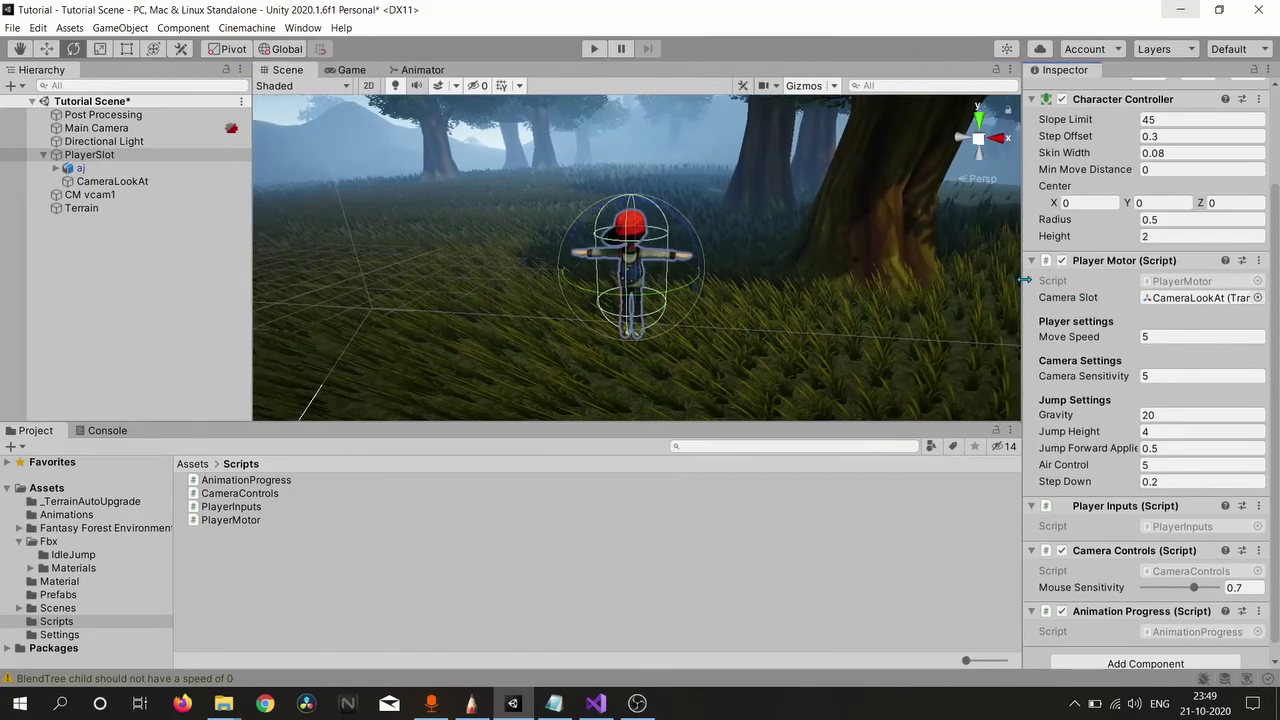
pyautogui.click(594, 49)
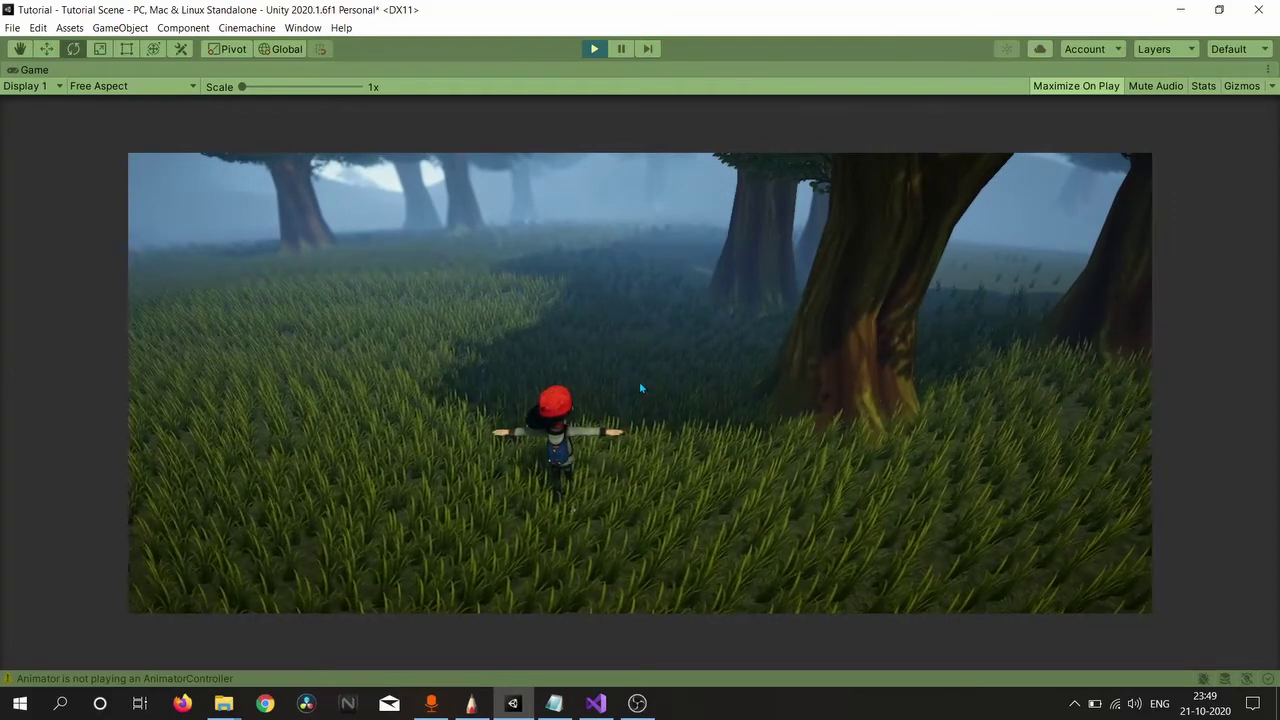
pyautogui.click(594, 48)
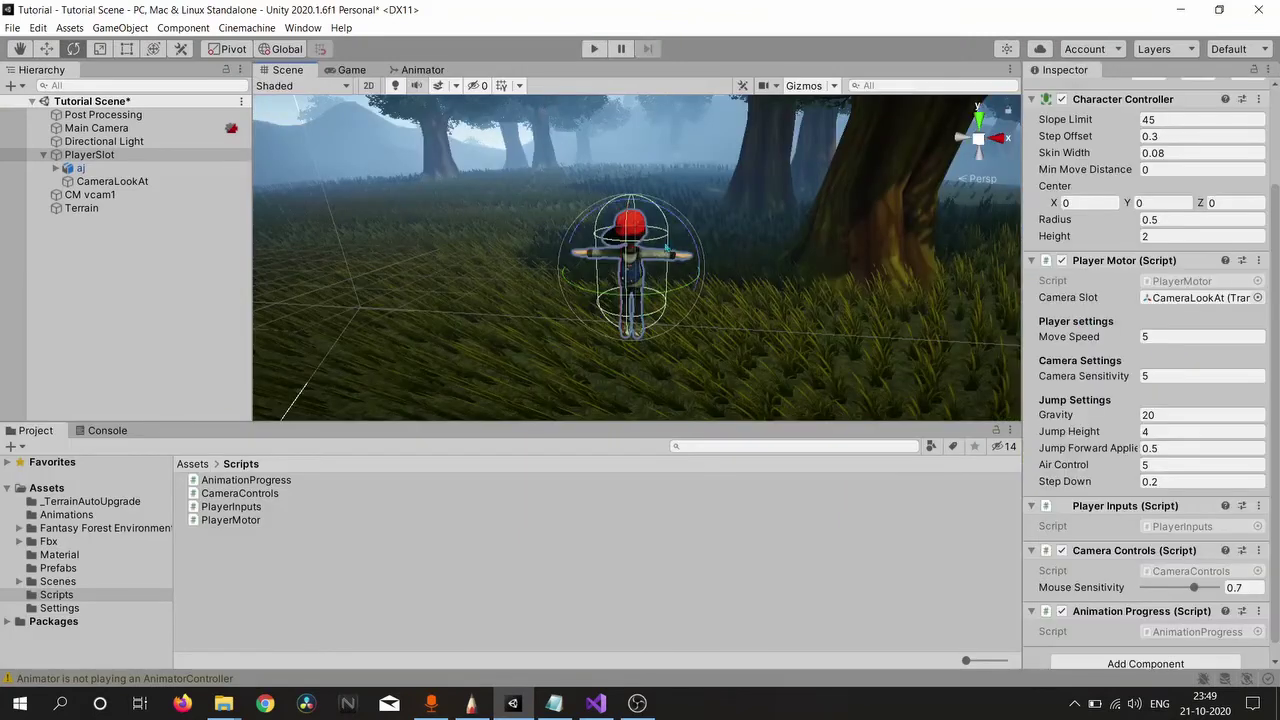
# Step: Assign Player Anim Controller from the Animations folder as the controller of aj's Animator component
pyautogui.click(80, 168)
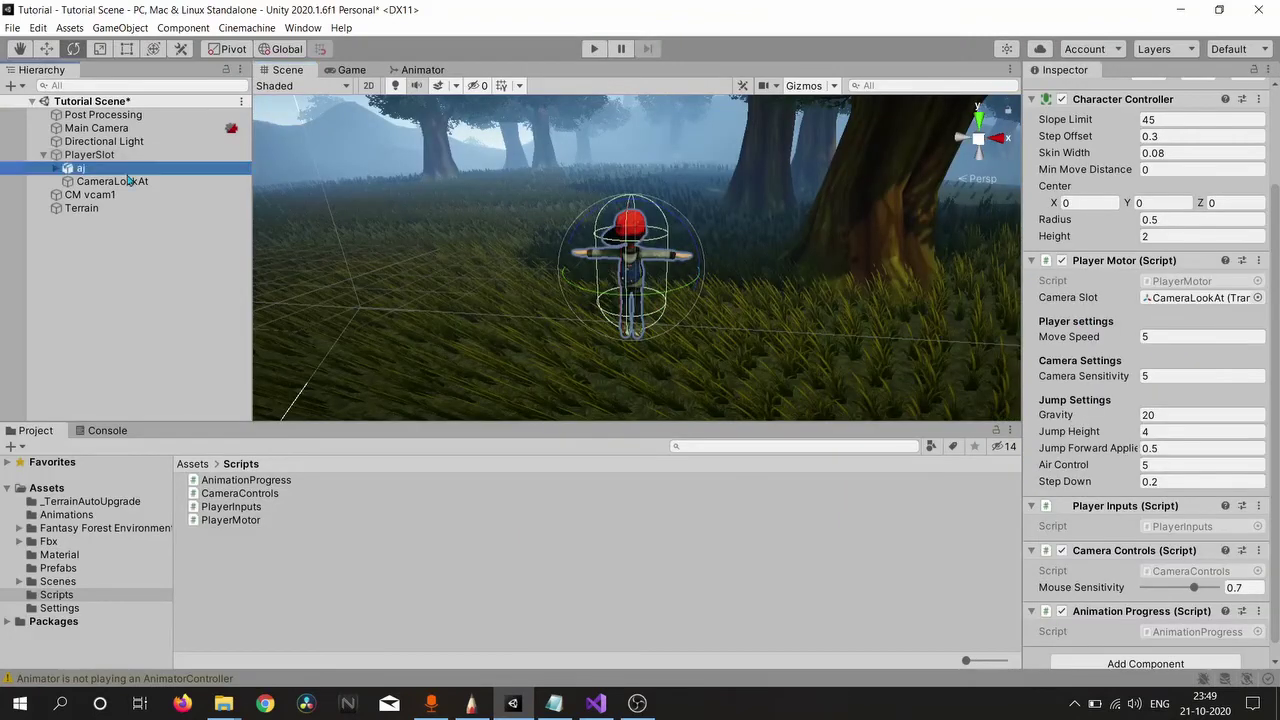
pyautogui.click(66, 514)
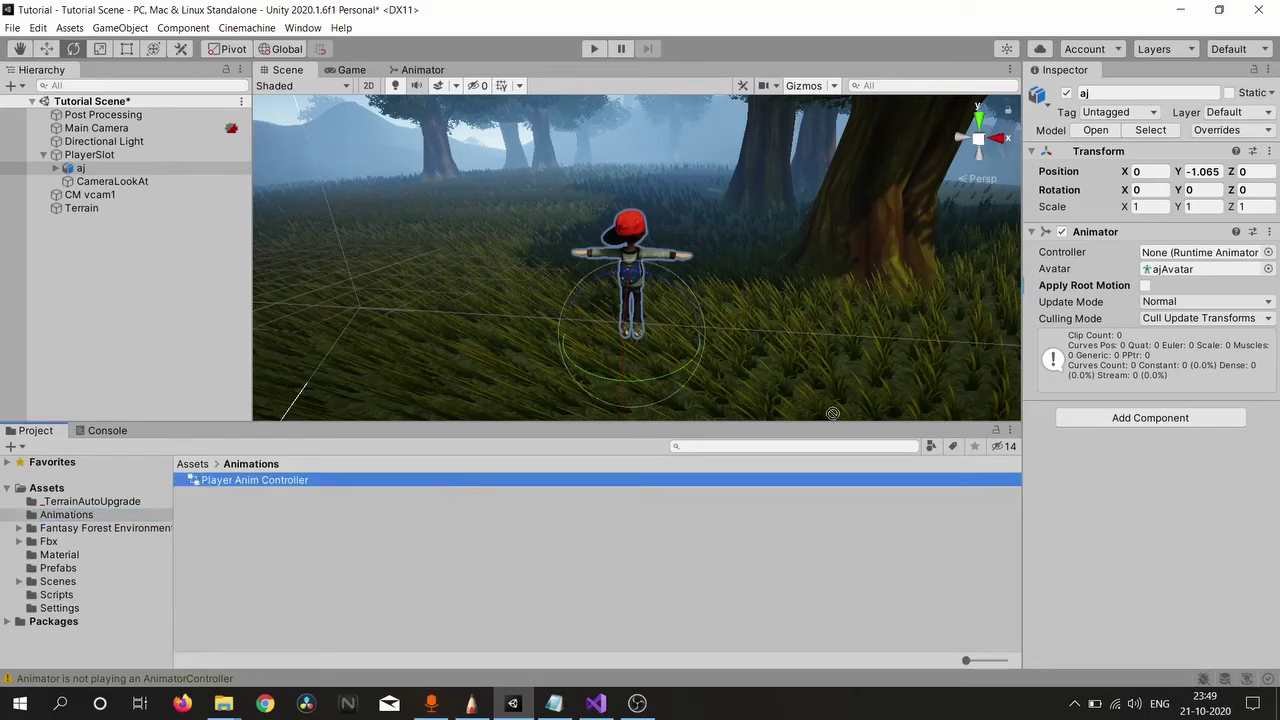
pyautogui.moveTo(1081, 345); pyautogui.dragTo(1212, 255)
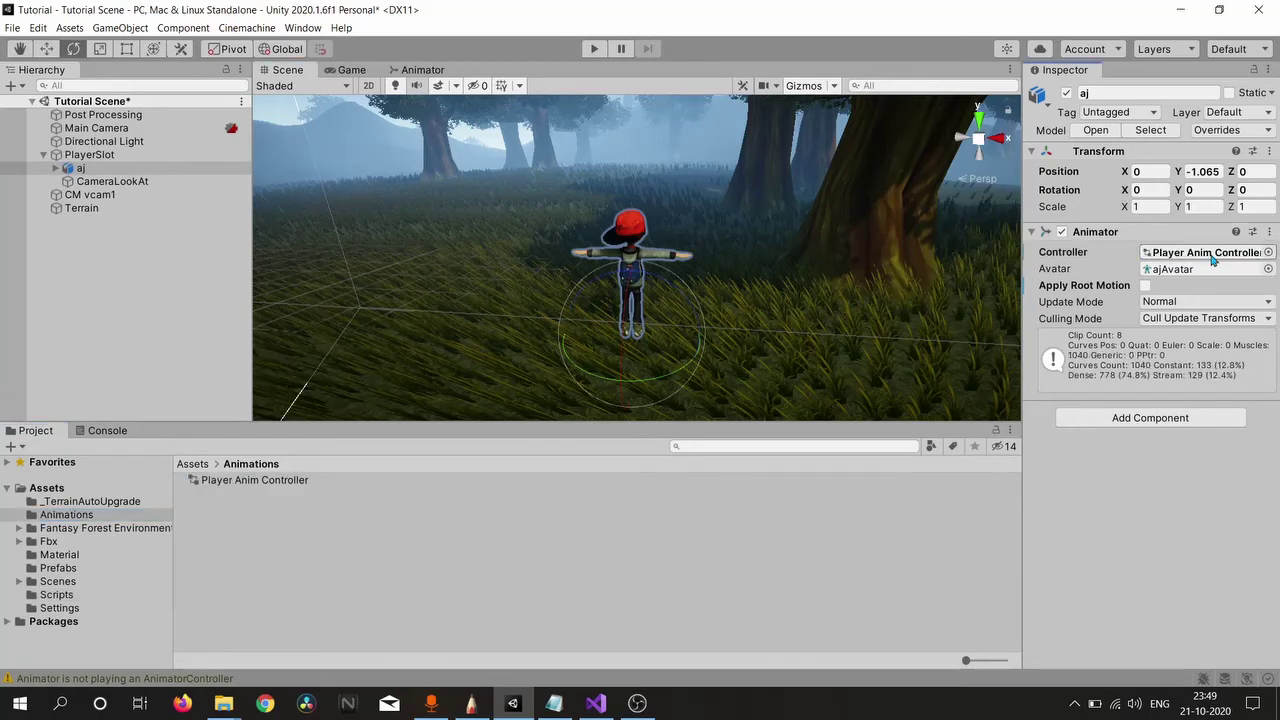
# Step: Run a short play-mode test of the scene to check the character's animations
pyautogui.click(594, 49)
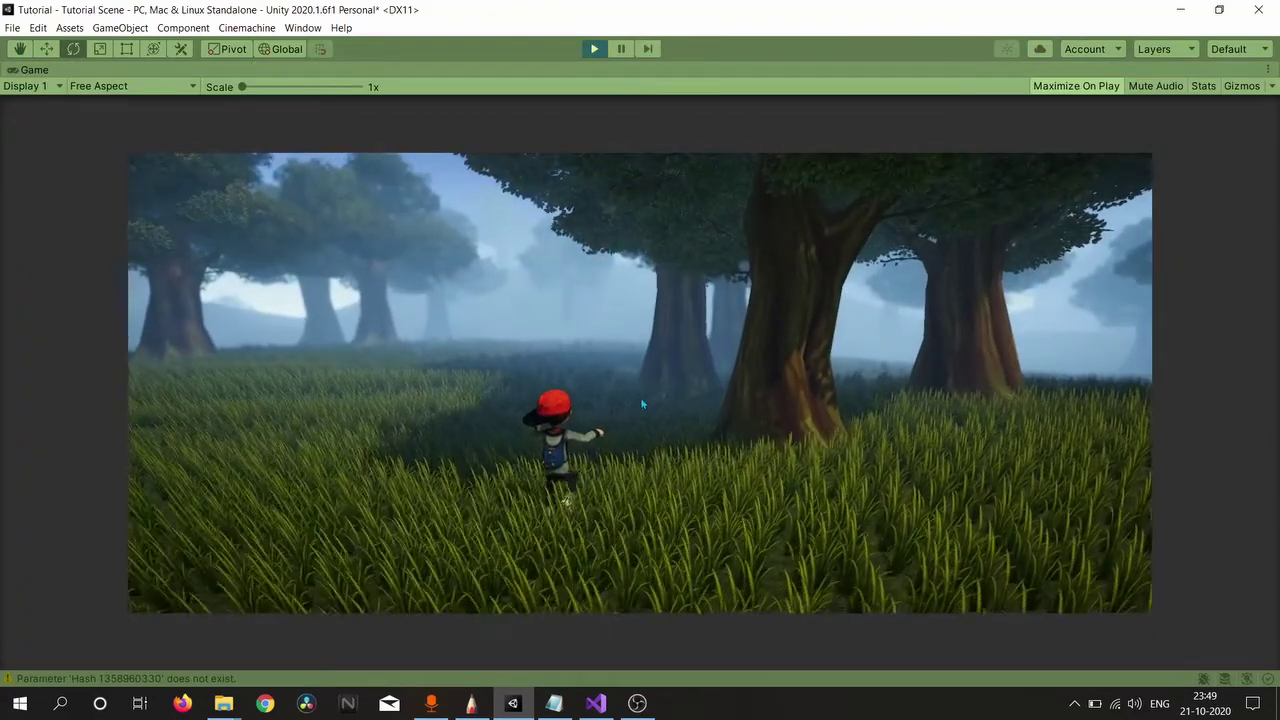
pyautogui.click(597, 56)
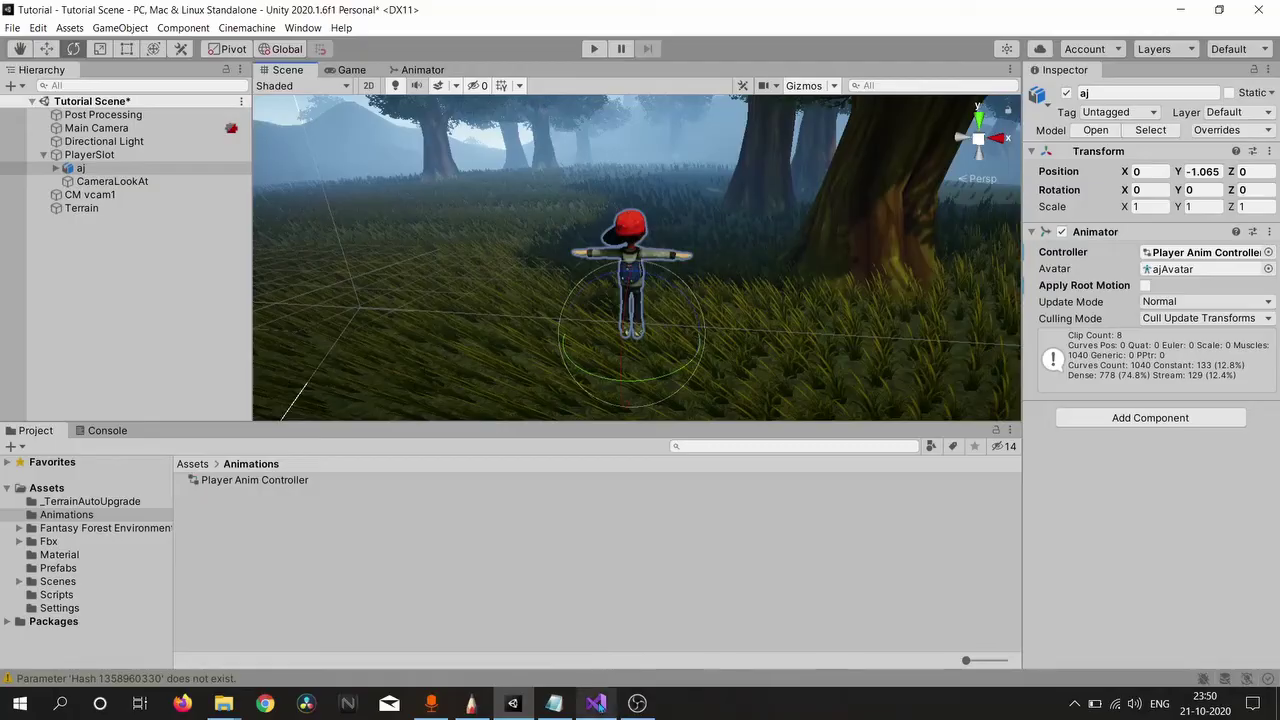
# Step: Switch to Visual Studio and start an if statement on playerMotor after the jump checks in AnimationProgress's PlayerAnimations method
pyautogui.click(595, 703)
pyautogui.scroll(-5, 378, 548)
pyautogui.click(378, 548)
pyautogui.press('Return')
pyautogui.write('if(playerMotor.cont')
pyautogui.press('BackSpace')
pyautogui.press('BackSpace')
pyautogui.press('BackSpace')
pyautogui.press('BackSpace')
pyautogui.write('con')
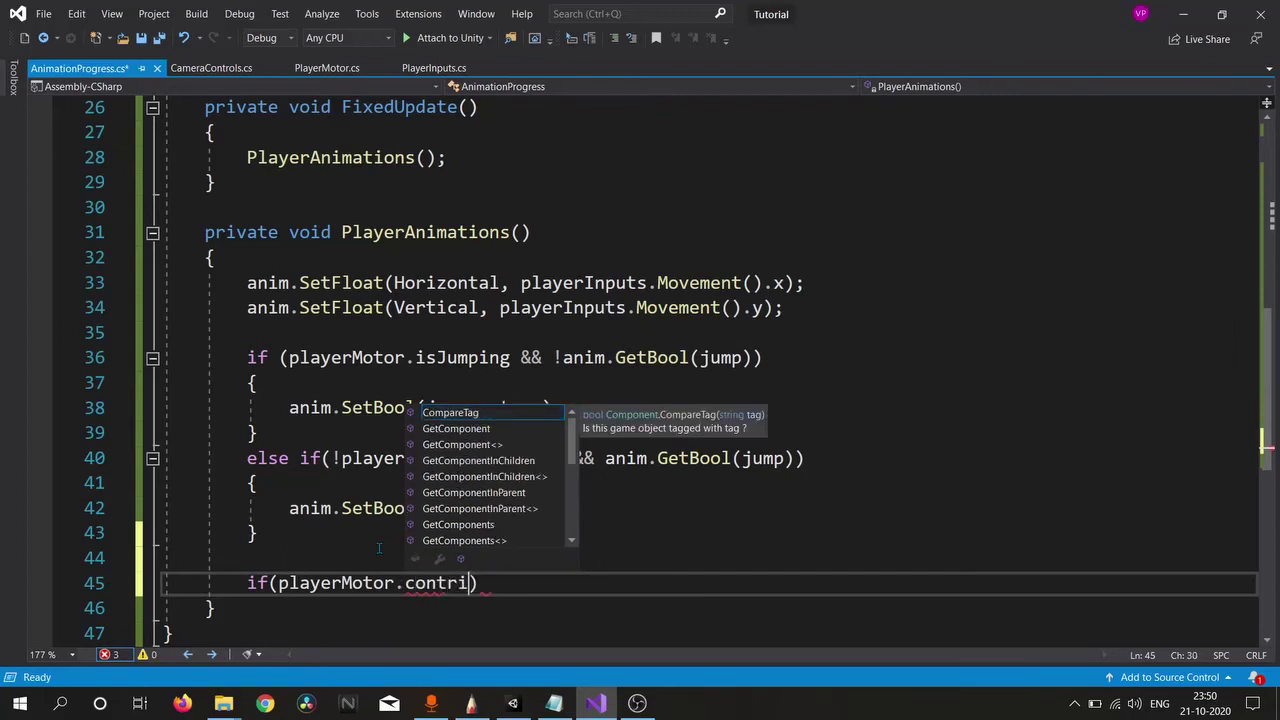
pyautogui.write('tr')
pyautogui.press('BackSpace')
pyautogui.press('BackSpace')
pyautogui.press('BackSpace')
pyautogui.press('BackSpace')
pyautogui.press('BackSpace')
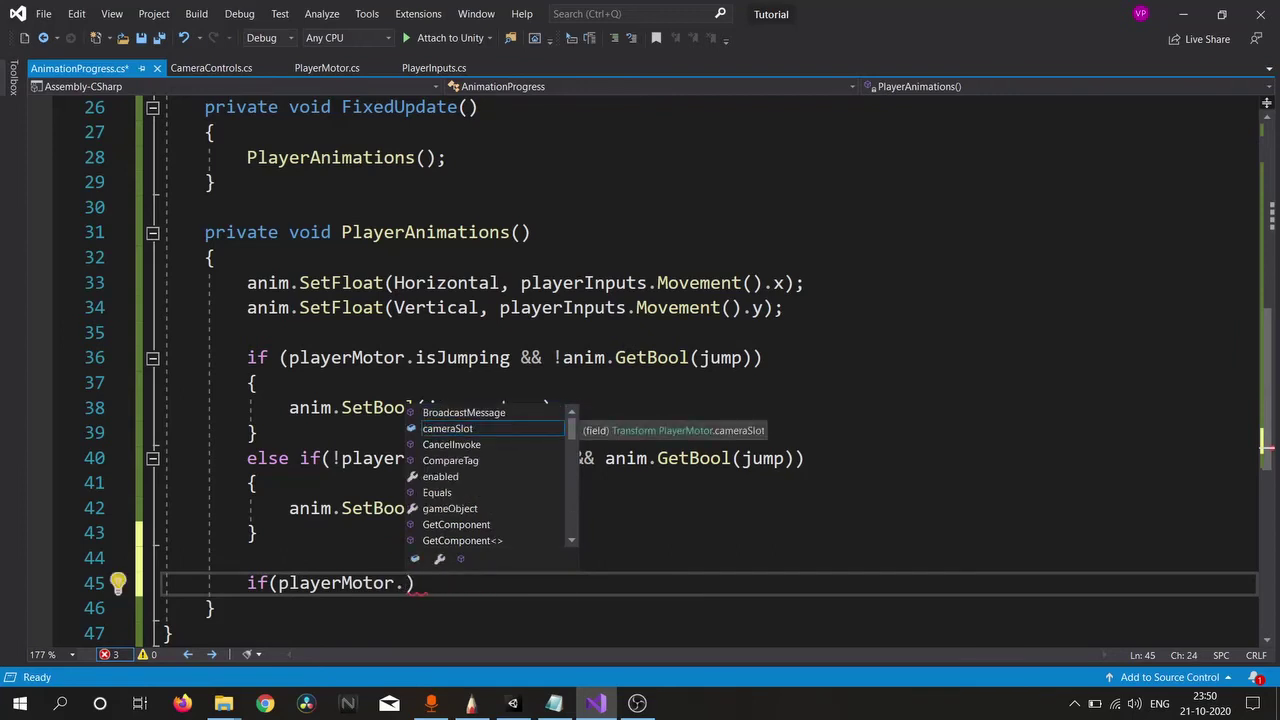
# Step: In PlayerMotor, move the CharacterController declaration above PlayerInputs, prefix it with [HideInInspector] public, and save the script
pyautogui.click(327, 67)
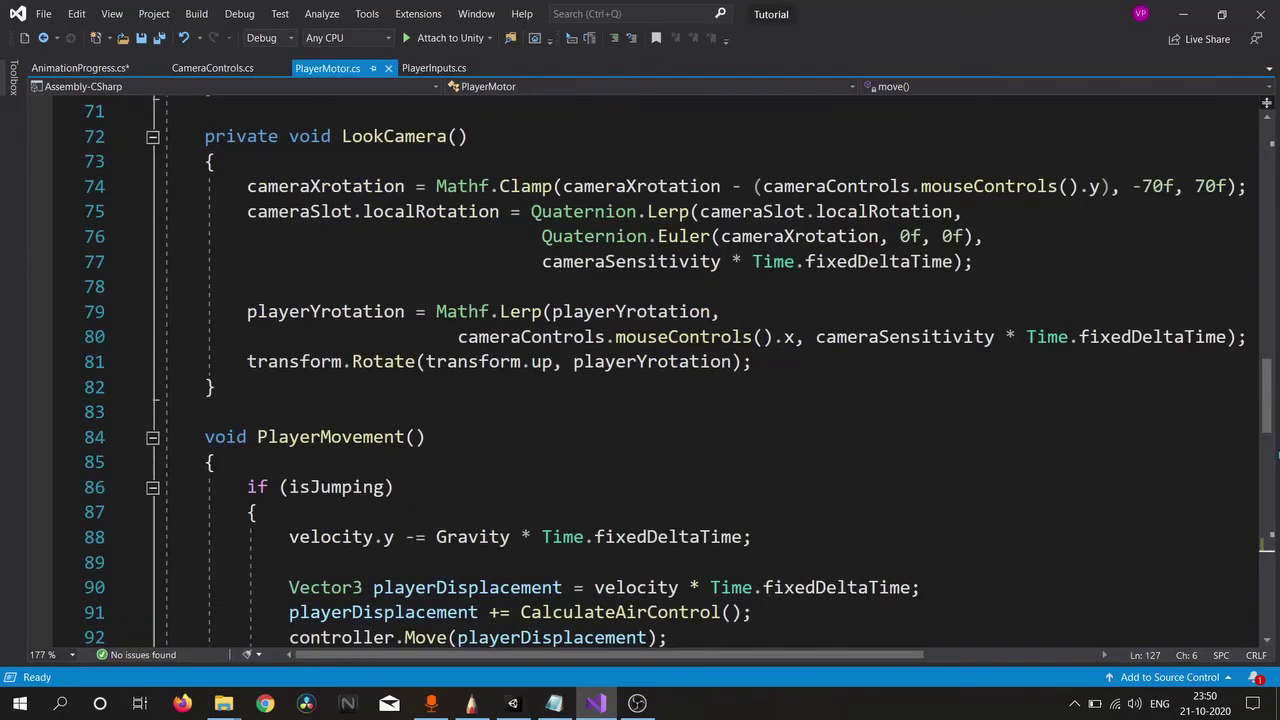
pyautogui.moveTo(1270, 420); pyautogui.dragTo(1276, 192)
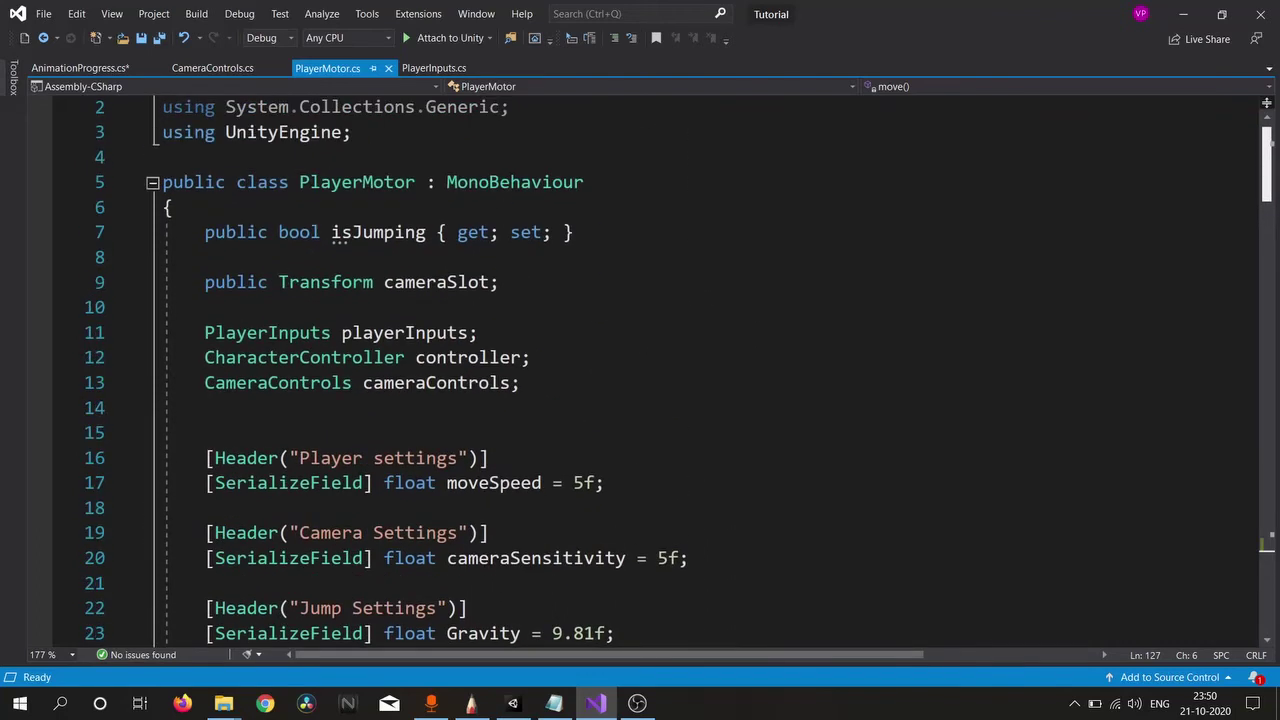
pyautogui.click(196, 362)
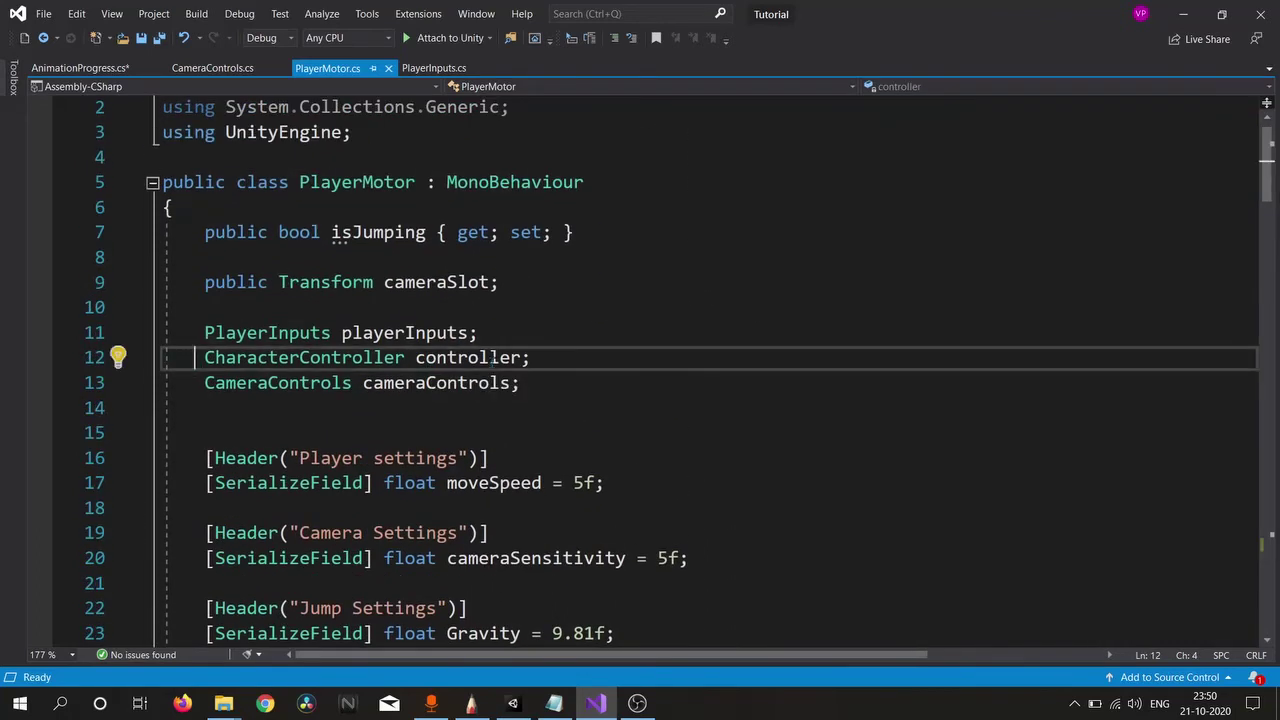
pyautogui.hotkey('alt', 'Up')
pyautogui.click(207, 333)
pyautogui.write('[HideInInspector] public')
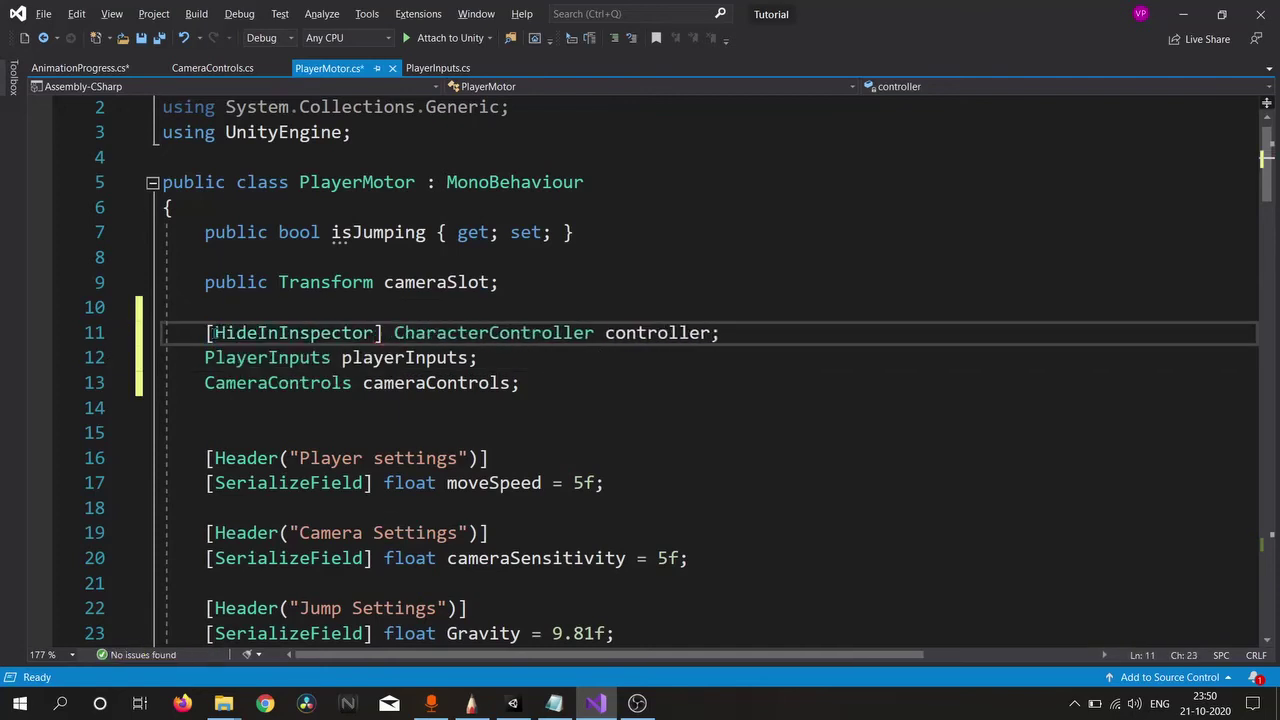
pyautogui.hotkey('ctrl', 's')
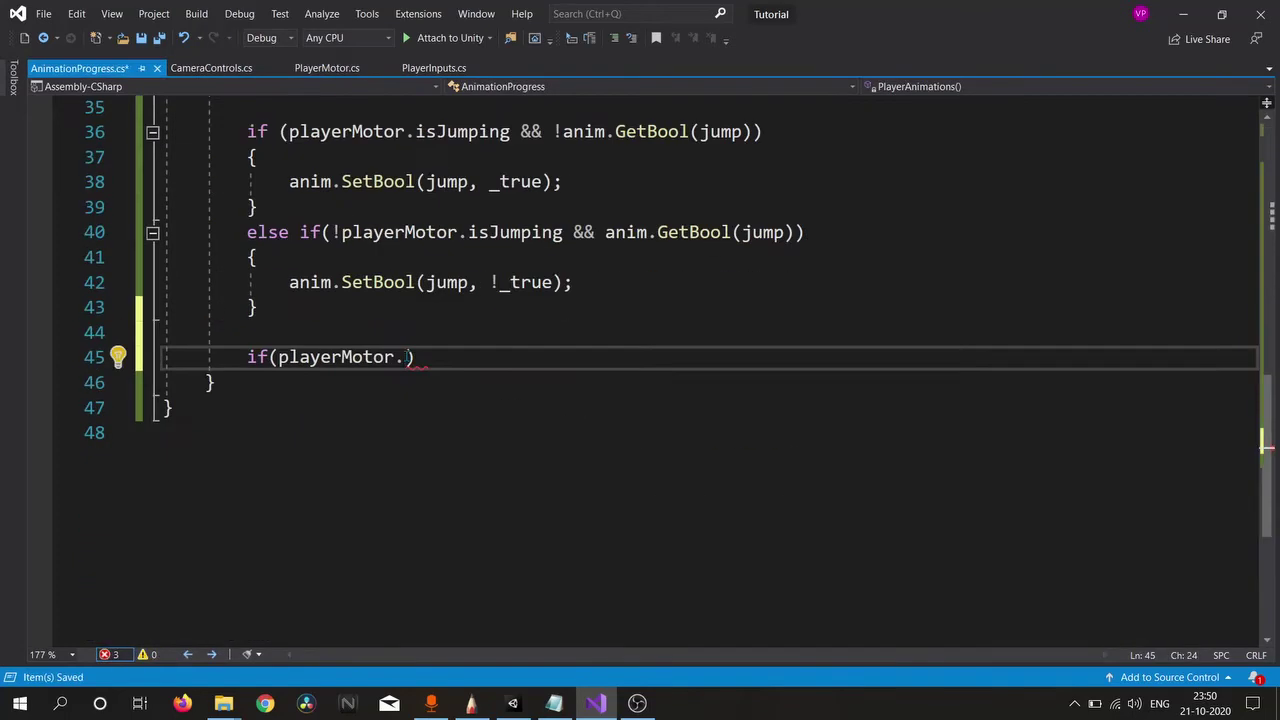
# Step: In AnimationProgress, complete the condition with playerMotor.controller.isGrounded and add a body containing anim.SetBool(isGrounded, _true);
pyautogui.write('controller.isGrounded)')
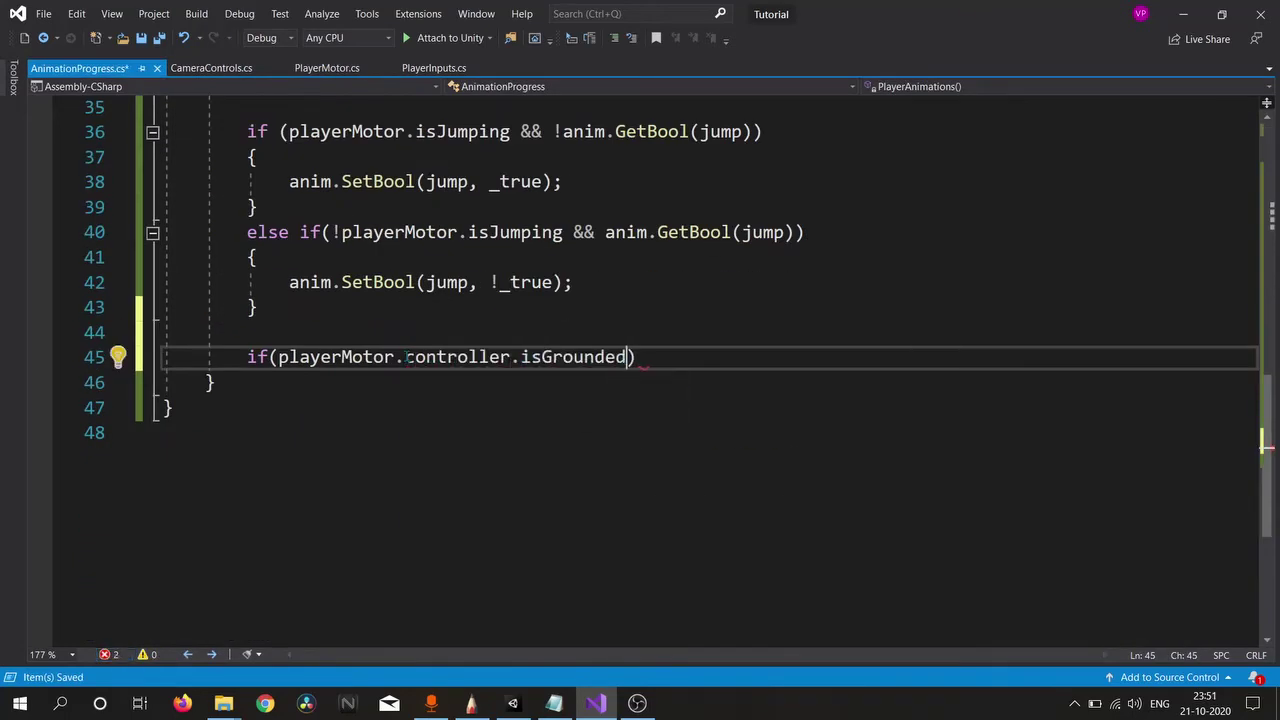
pyautogui.press('Return')
pyautogui.write('{')
pyautogui.press('Return')
pyautogui.write('anim.SetBool(is')
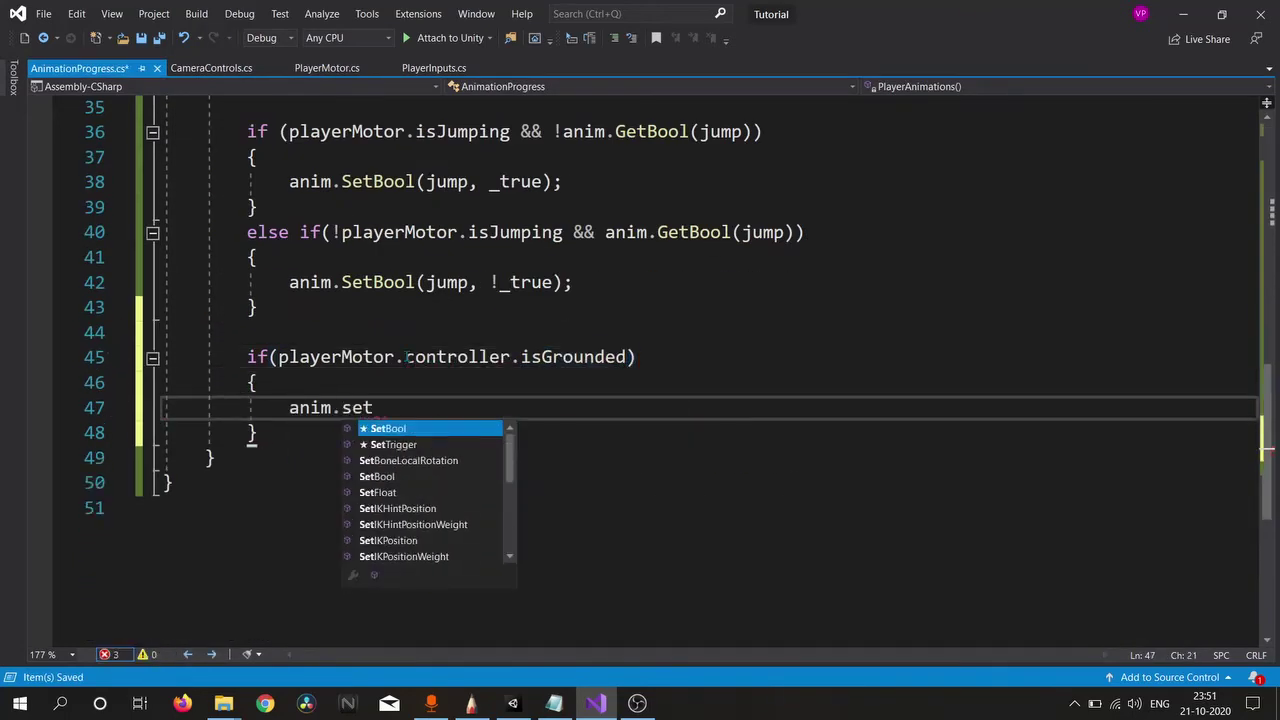
pyautogui.write('Grounded, _true);')
# Step: Extend the grounded check's condition with && !anim.GetBool(isGrounded)
pyautogui.click(628, 357)
pyautogui.write('&& anim.GetBool(isGrounded')
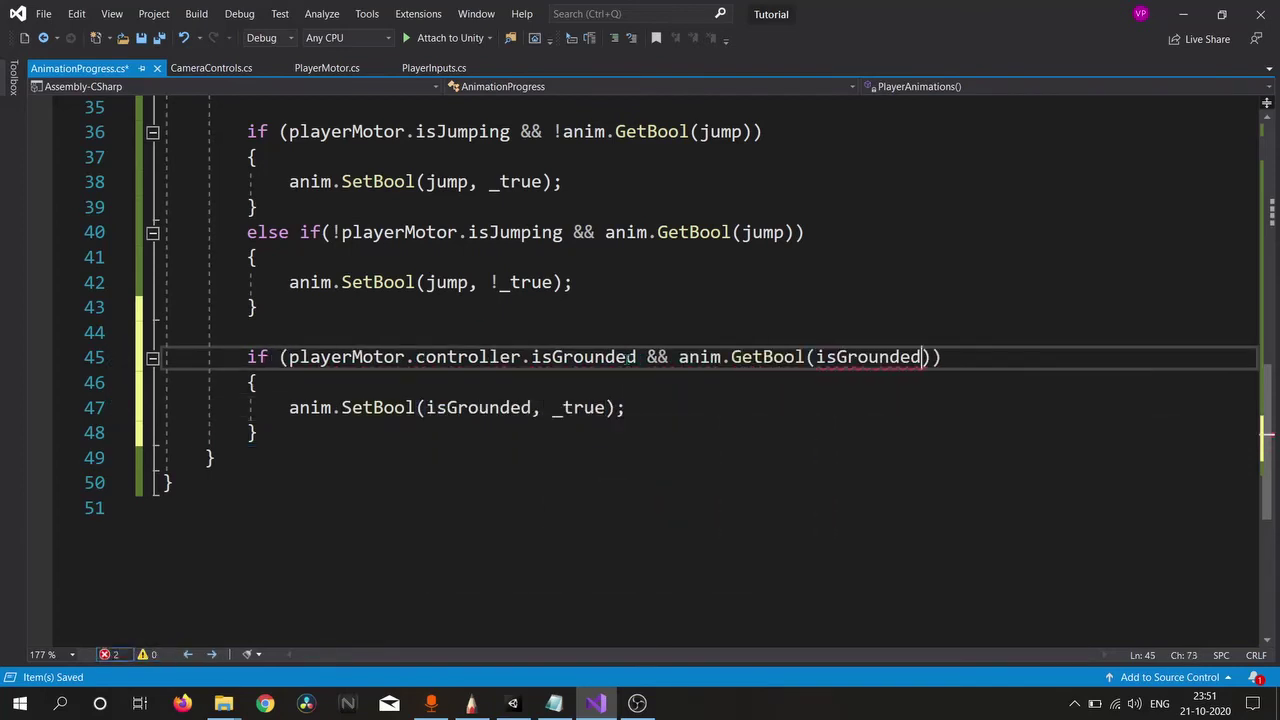
pyautogui.click(680, 357)
pyautogui.write('!')
# Step: Below the grounded check, add an else if with the condition !playerMotor.controller.isGrounded && anim.GetBool(isGrounded)
pyautogui.click(290, 437)
pyautogui.press('Return')
pyautogui.write('else if(!playerMotor.controller.isGrounded')
pyautogui.click(331, 457)
pyautogui.write('!')
pyautogui.moveTo(647, 357); pyautogui.dragTo(941, 357)
pyautogui.click(678, 457)
pyautogui.write('&& !anim.GetBool(isGrounded)')
pyautogui.click(741, 457)
pyautogui.press('BackSpace')
# Step: Give the else if branch the statement anim.SetBool(isGrounded, !_true);
pyautogui.press('End')
pyautogui.press('Return')
pyautogui.write('anim.SetBool(isGrounded,! _')
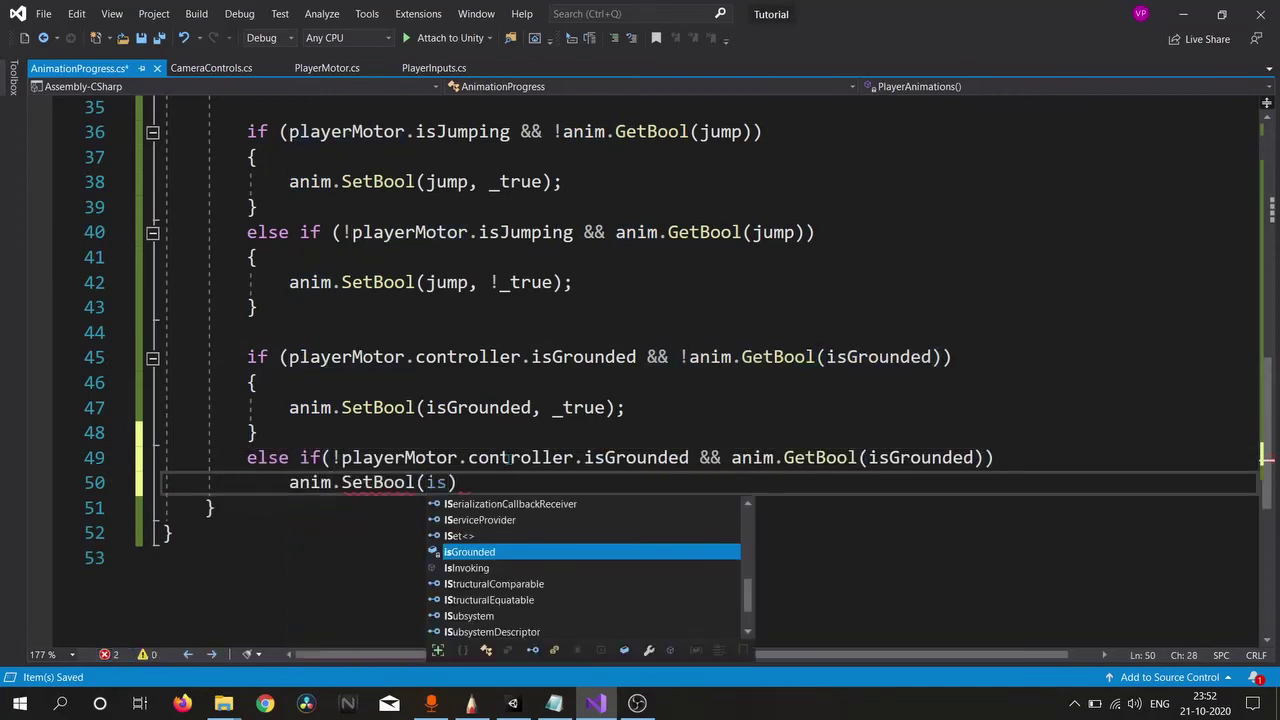
pyautogui.write('true);')
# Step: Switch to Unity and run a short play-mode test of the updated scripts
pyautogui.hotkey('alt', 'Tab')
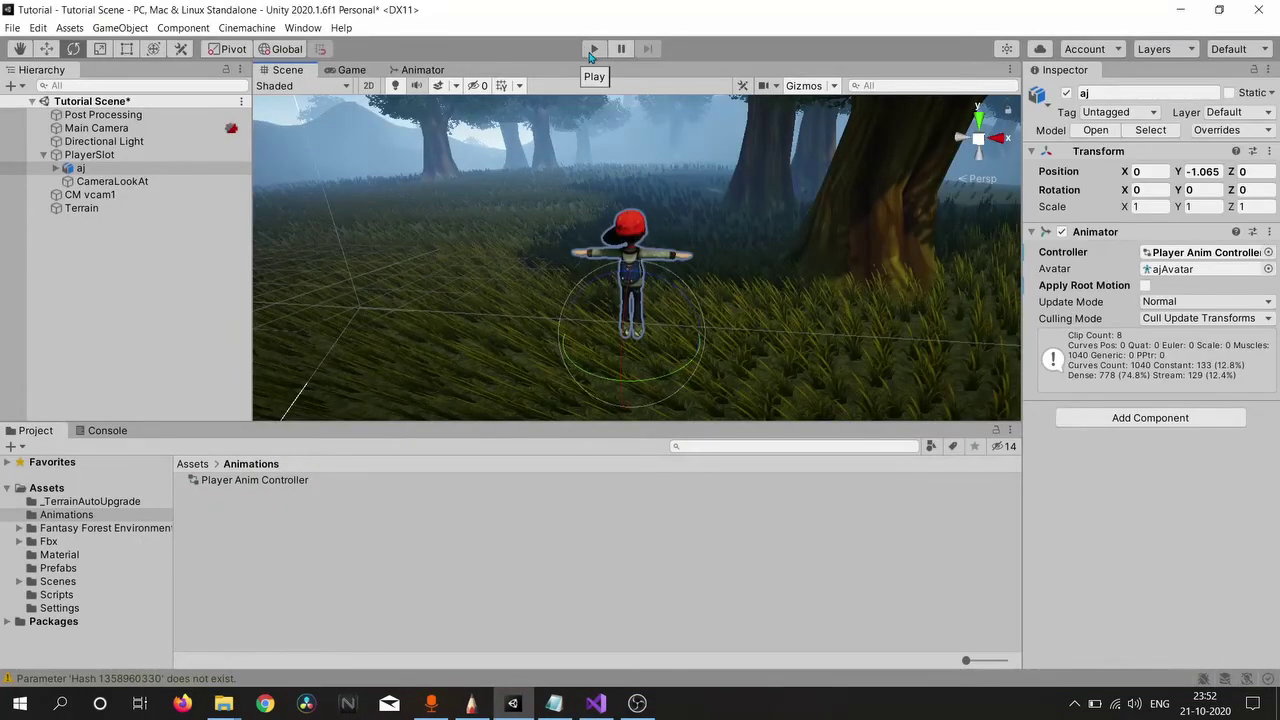
pyautogui.click(593, 49)
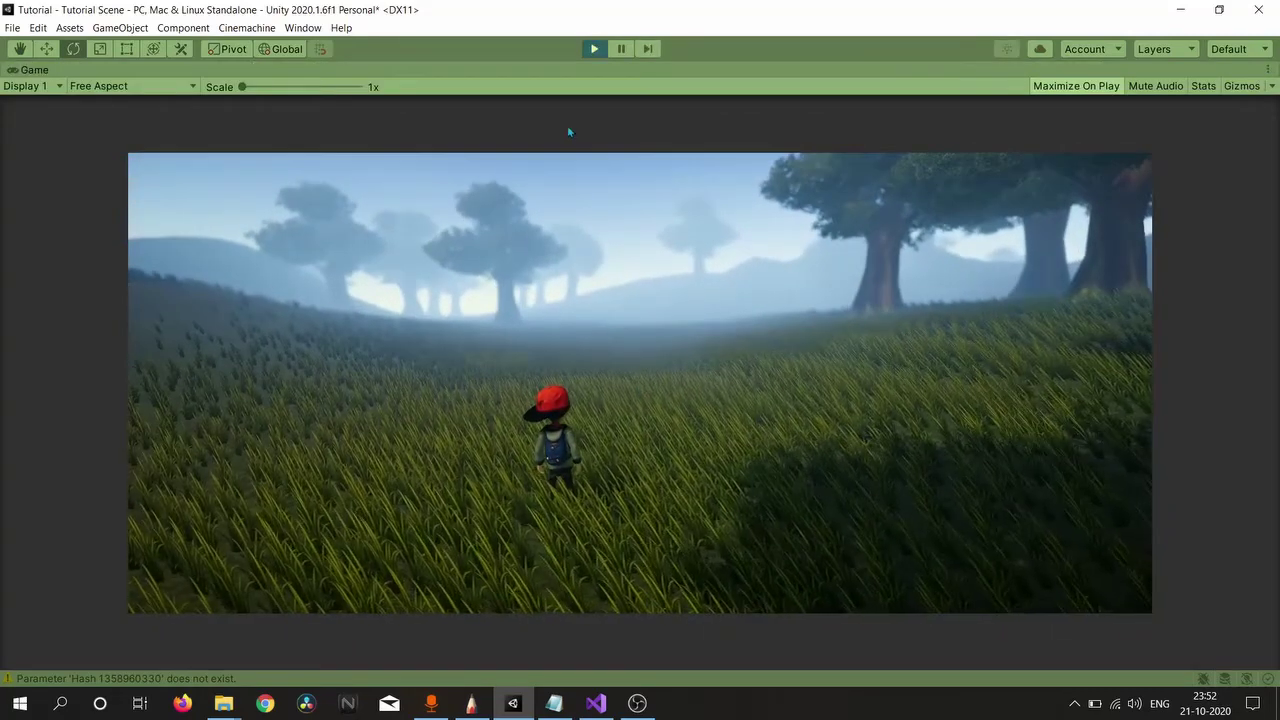
pyautogui.click(592, 50)
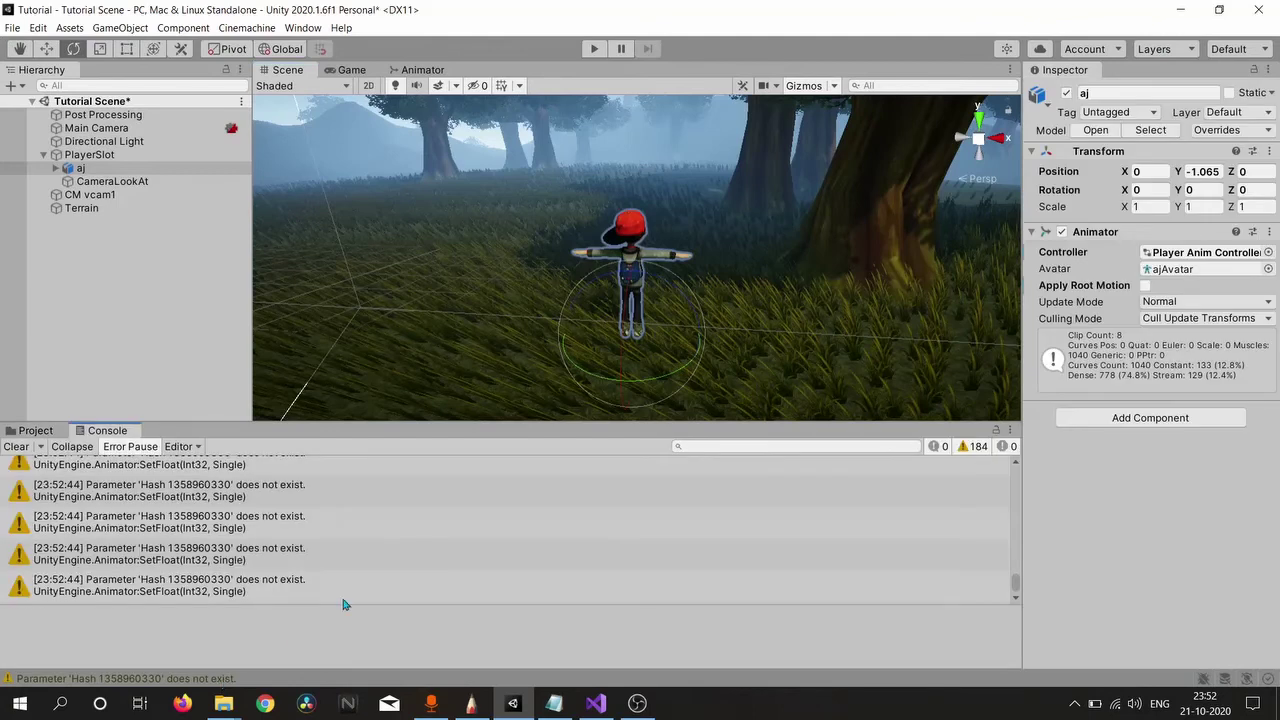
# Step: Examine the missing-parameter warning in the Console, open its source line in AnimationProgress, and review the StringToHash parameter names
pyautogui.scroll(1, 240, 543)
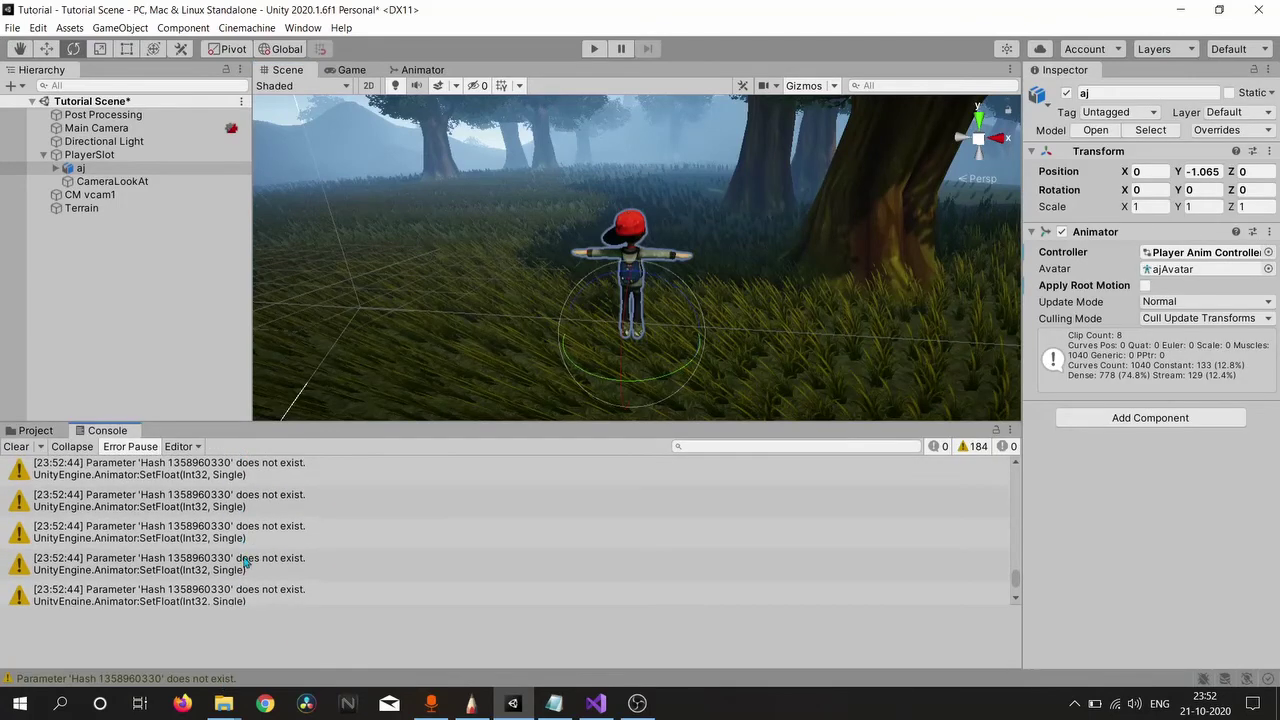
pyautogui.doubleClick(275, 570)
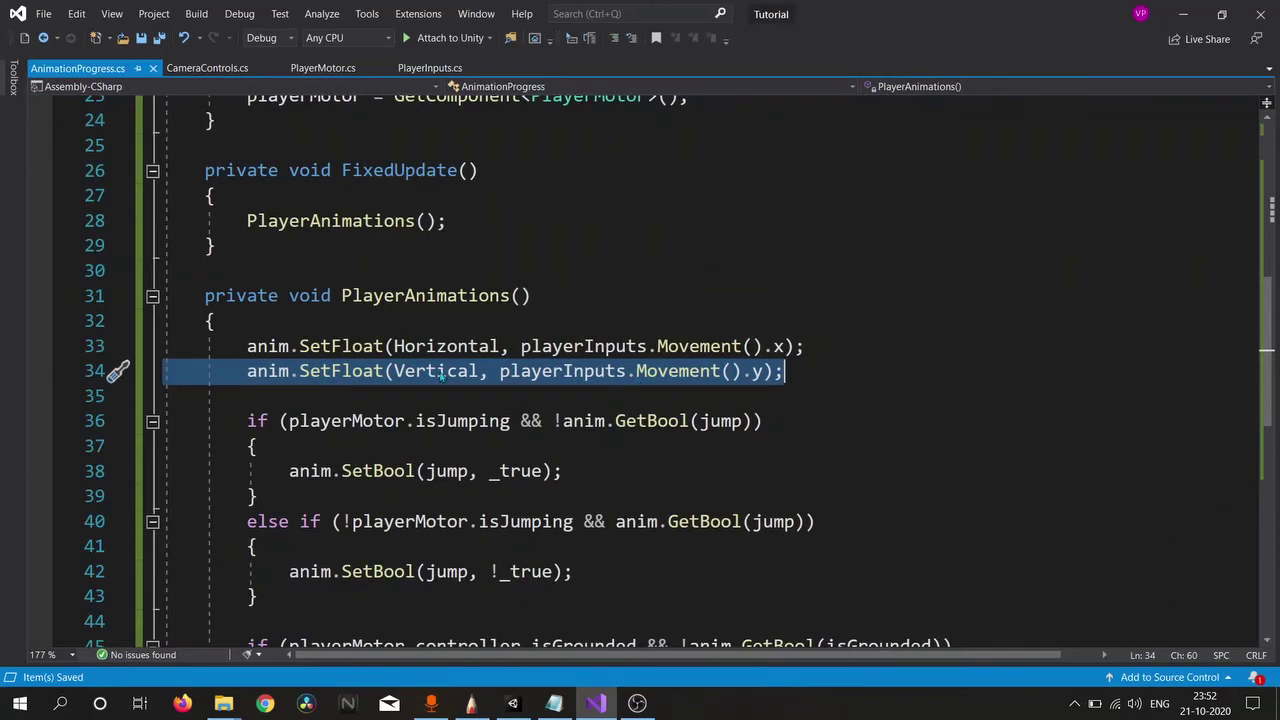
pyautogui.scroll(8, 832, 530)
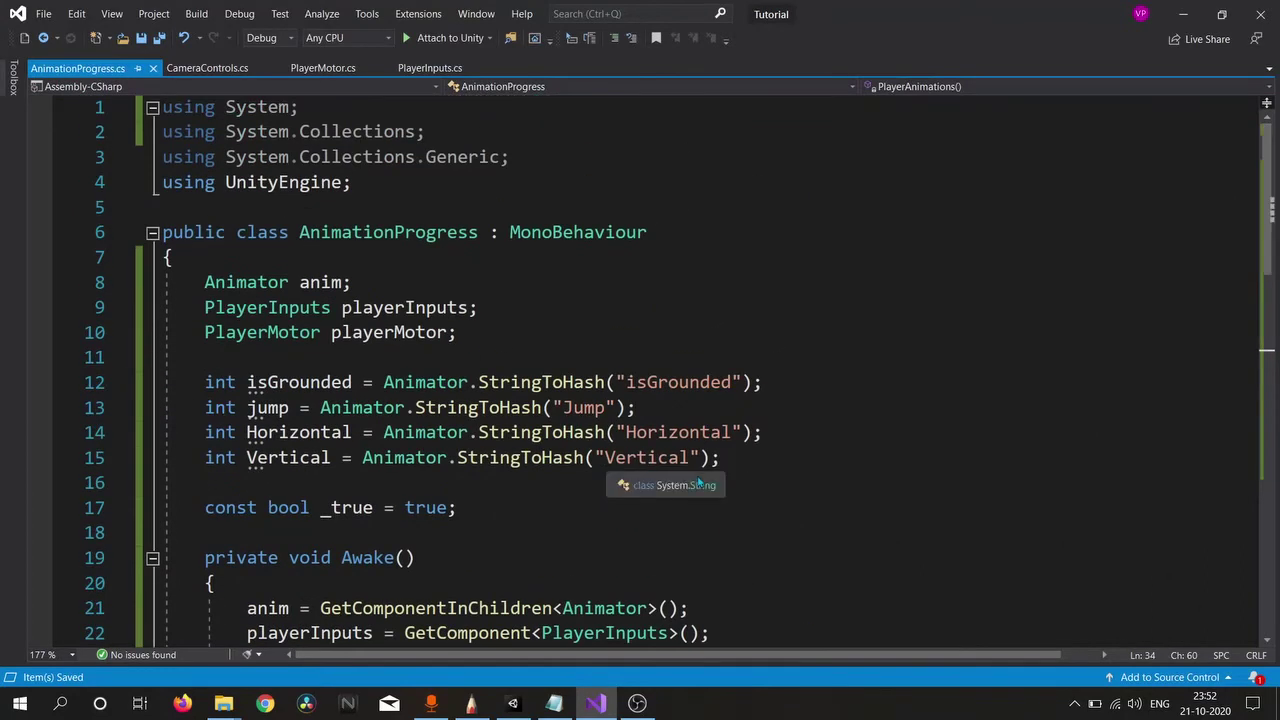
# Step: Return to Unity, rename the Player Anim Controller's first float parameter as Vertical, save the scene, and show the Scene view
pyautogui.hotkey('alt', 'Tab')
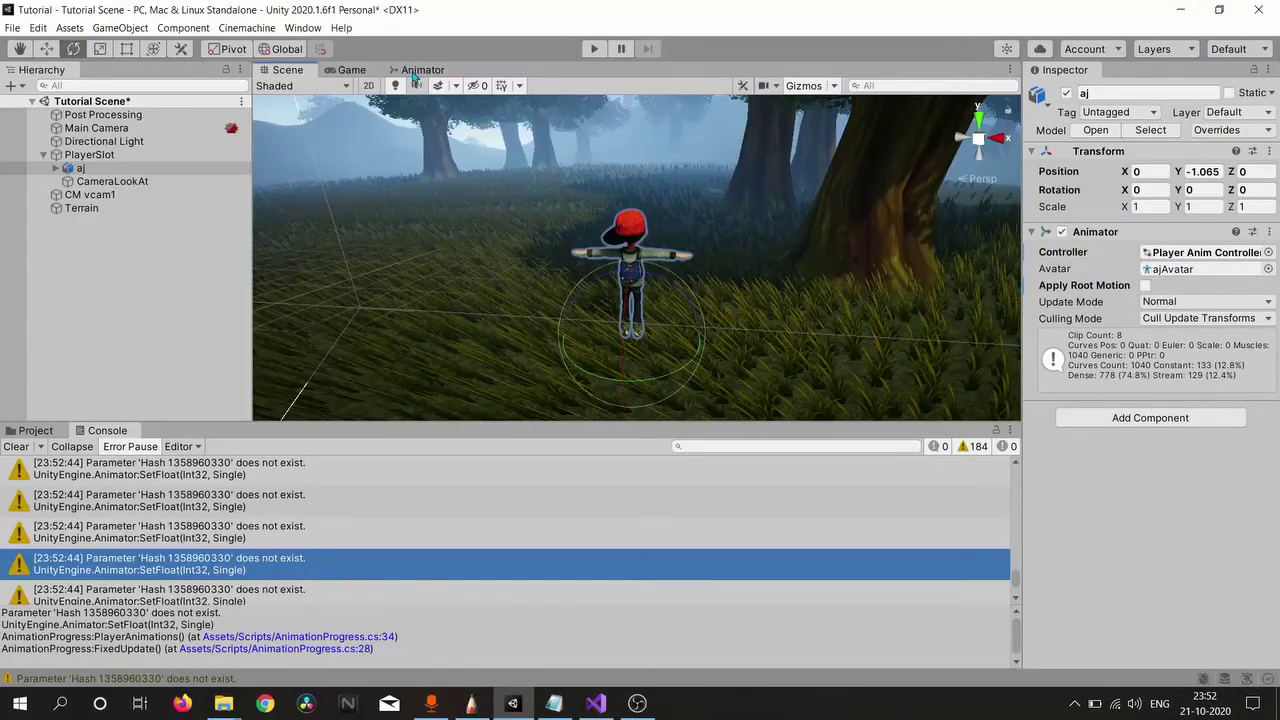
pyautogui.click(422, 70)
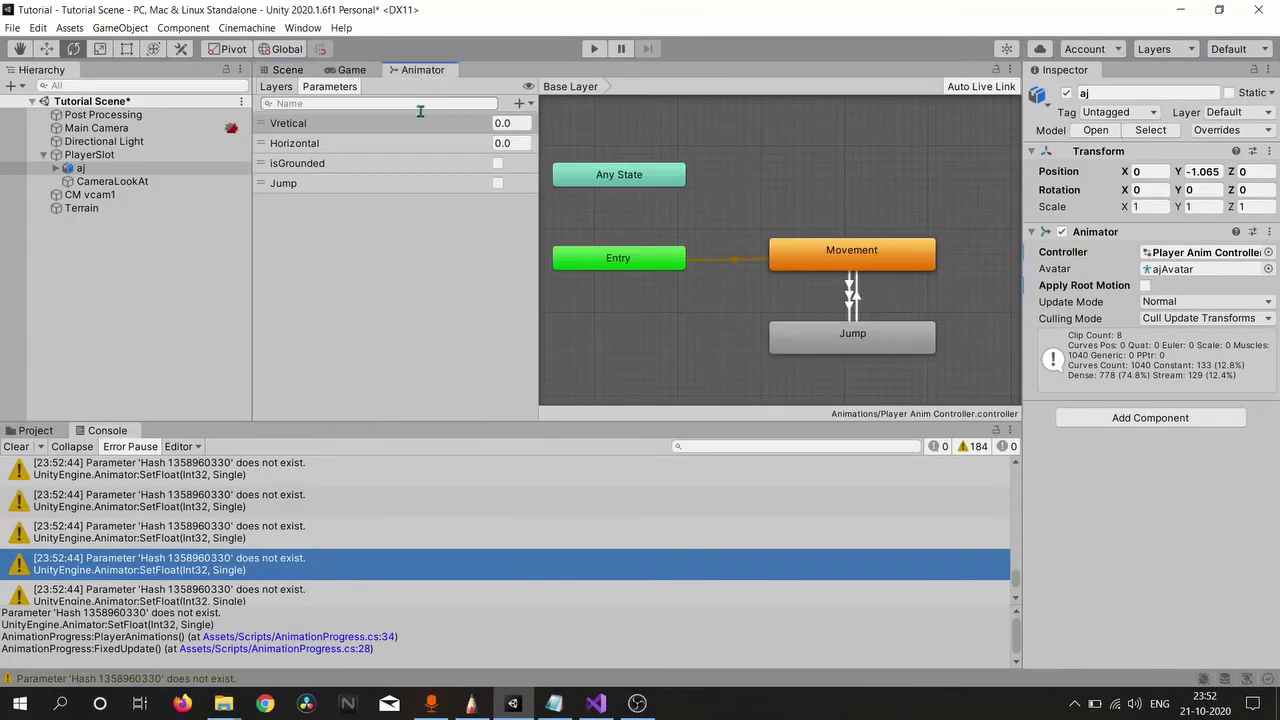
pyautogui.doubleClick(290, 124)
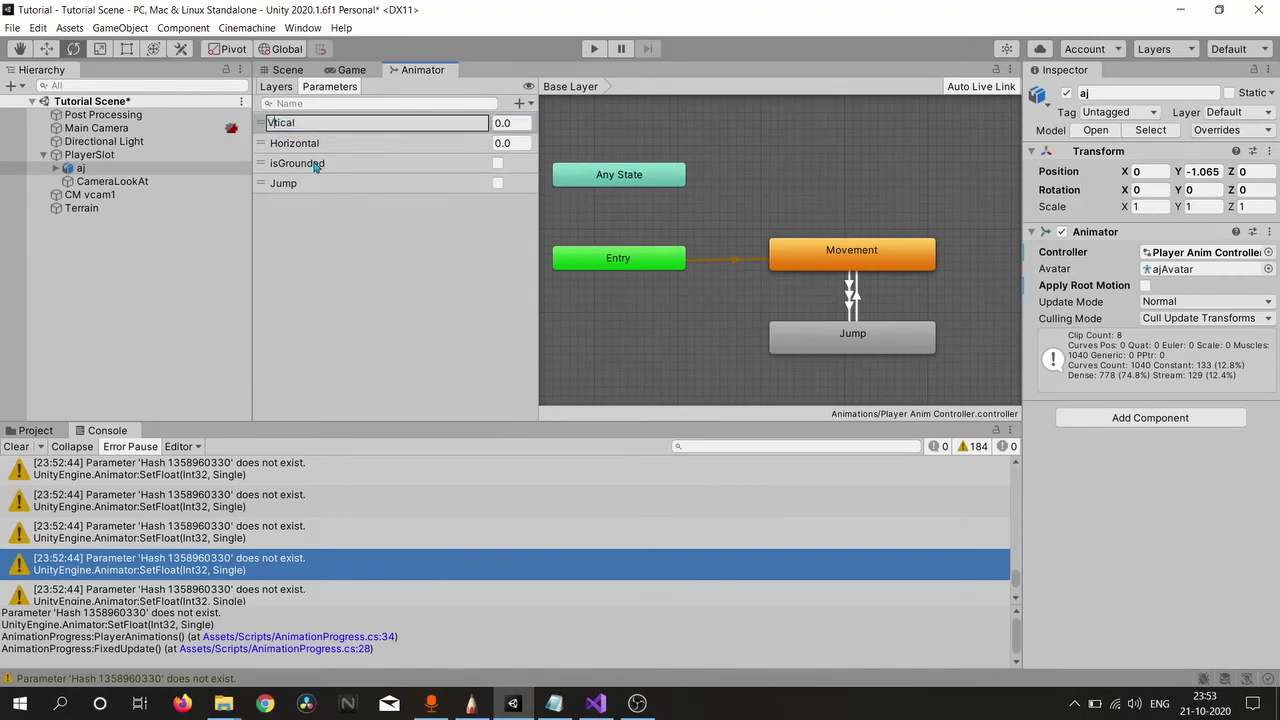
pyautogui.press('Return')
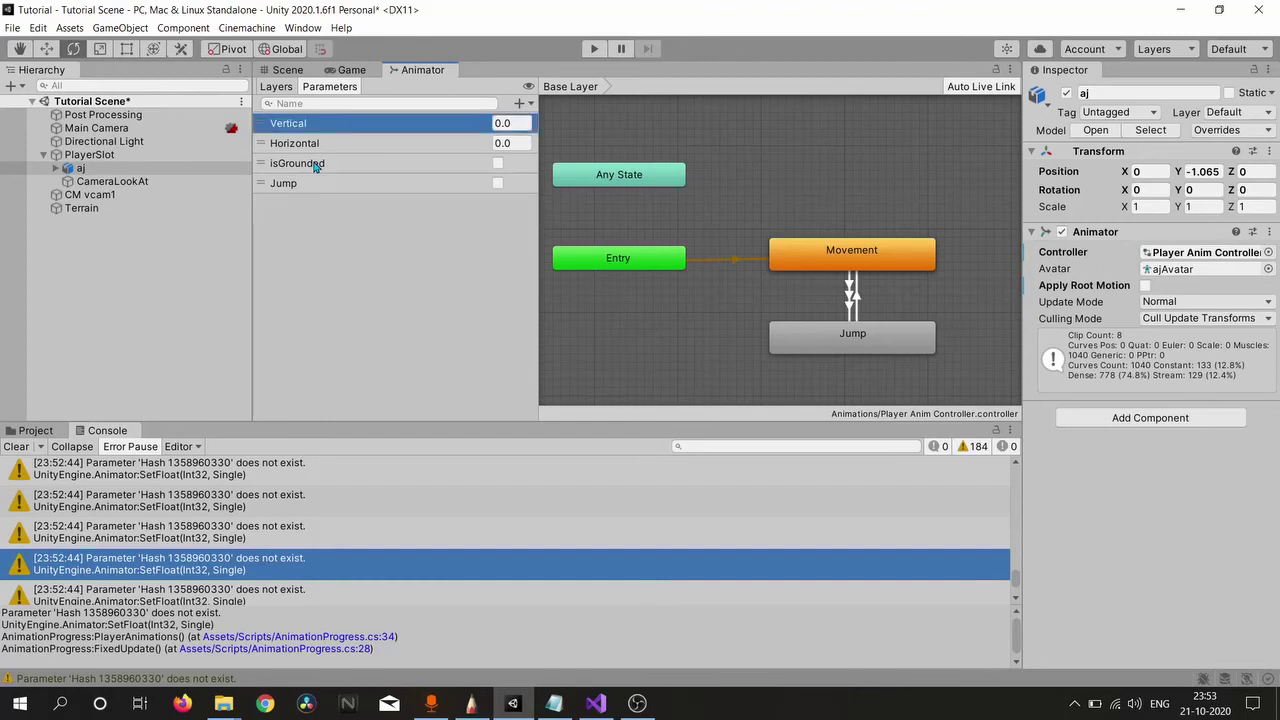
pyautogui.hotkey('ctrl', 's')
pyautogui.click(287, 70)
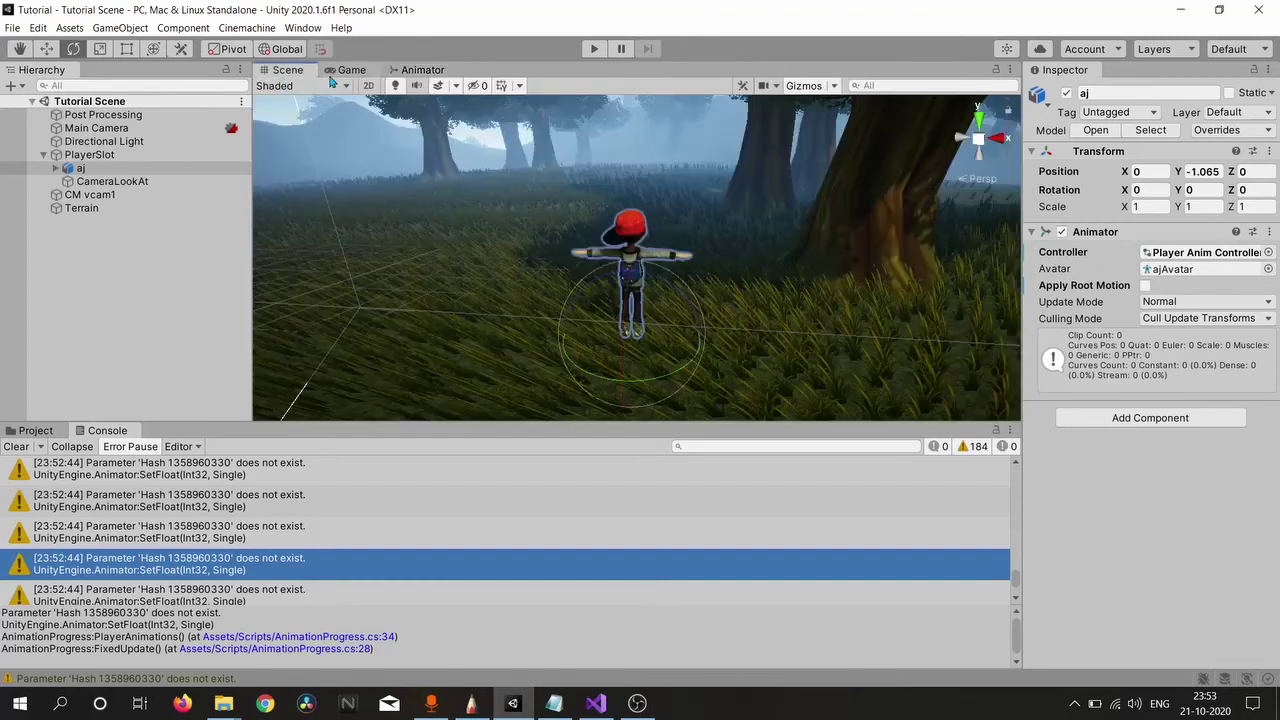
# Step: Run the scene in play mode, and test the character's forward walking and jumping animations
pyautogui.click(597, 48)
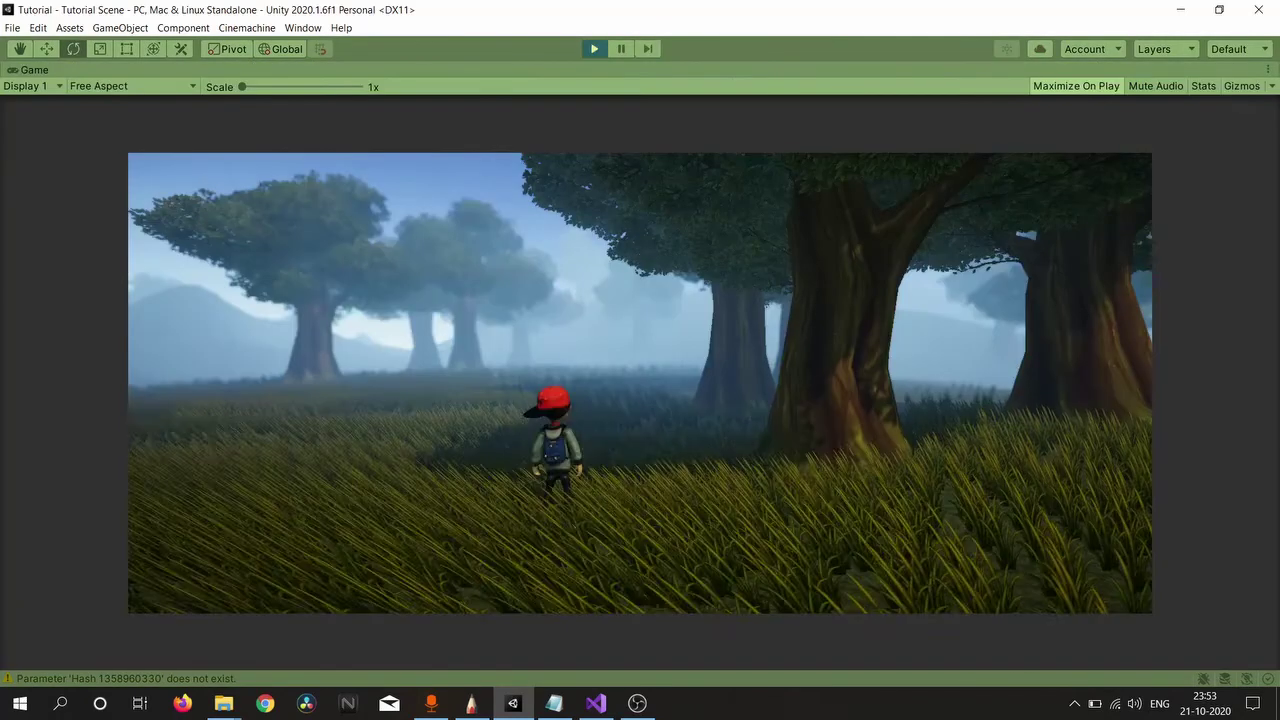
pyautogui.press('w')
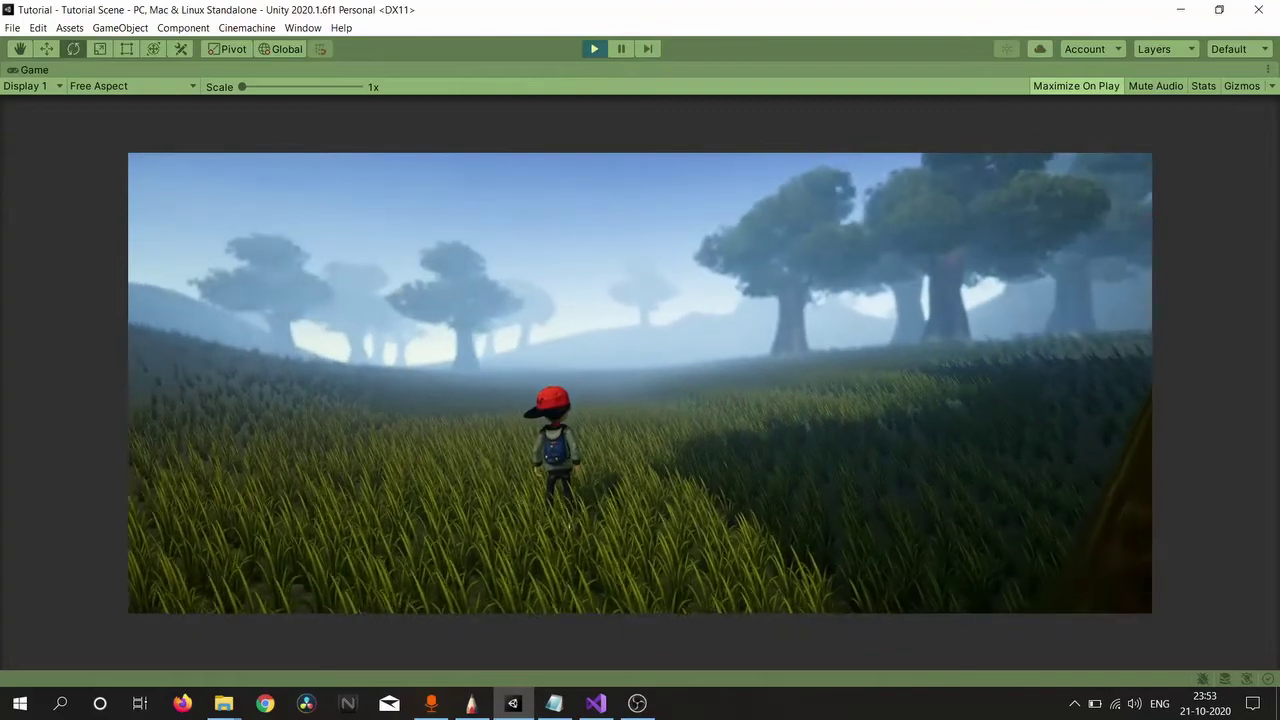
pyautogui.press('w')
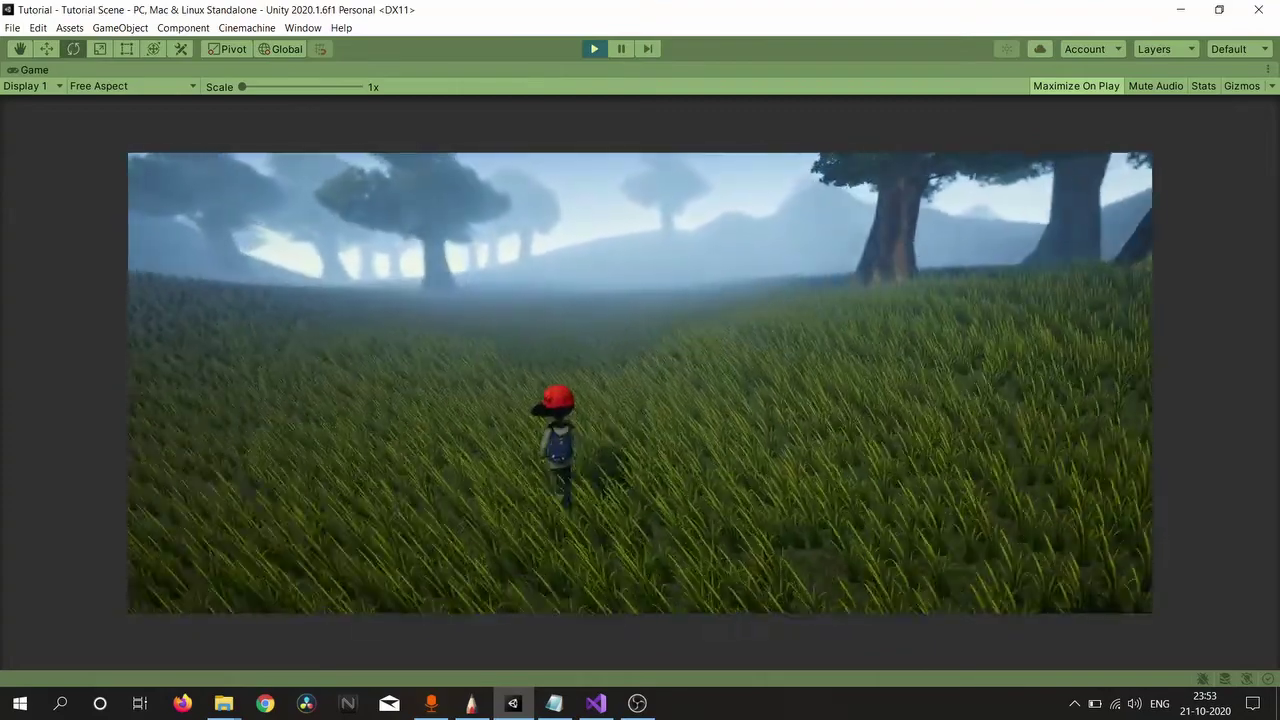
pyautogui.press('space')
pyautogui.press('w')
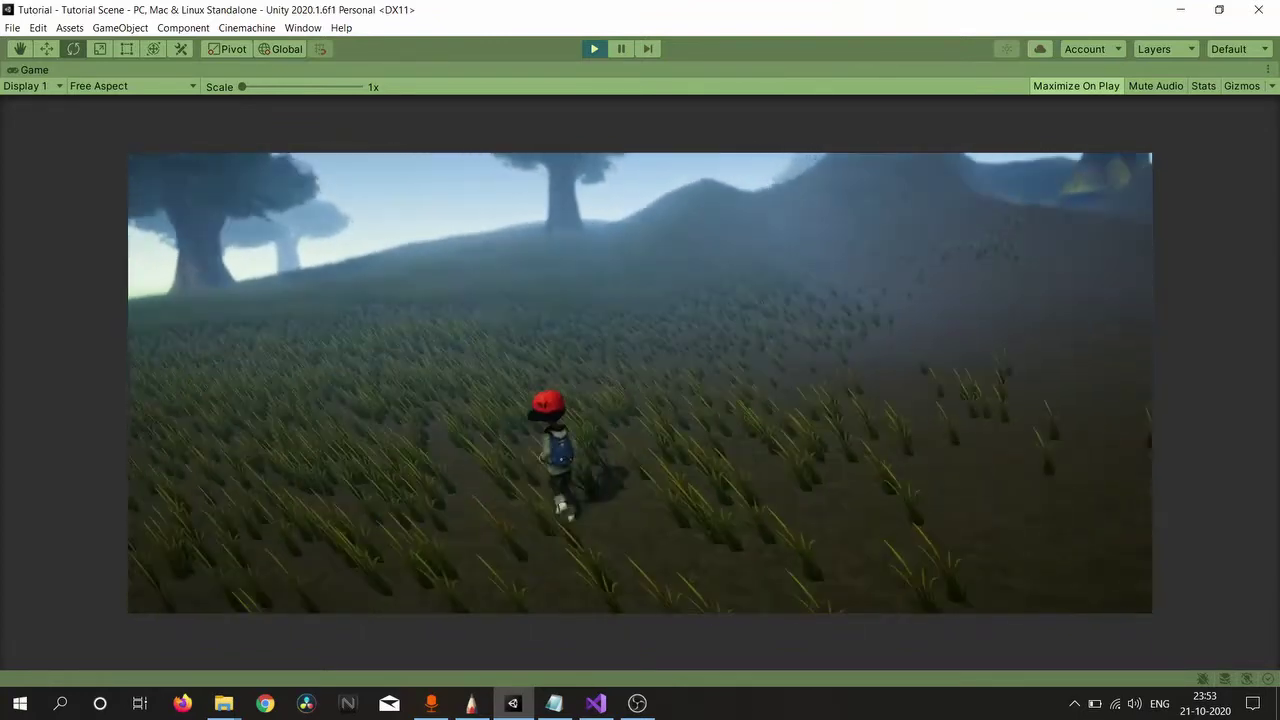
pyautogui.press('w')
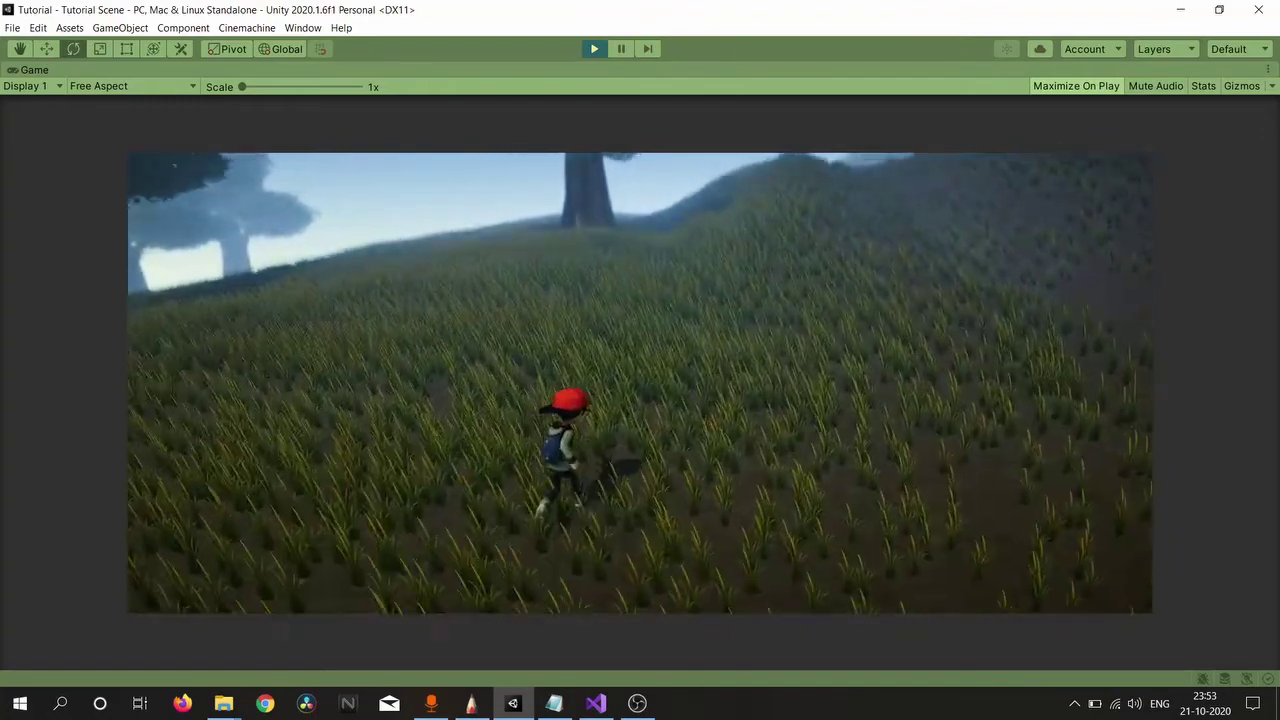